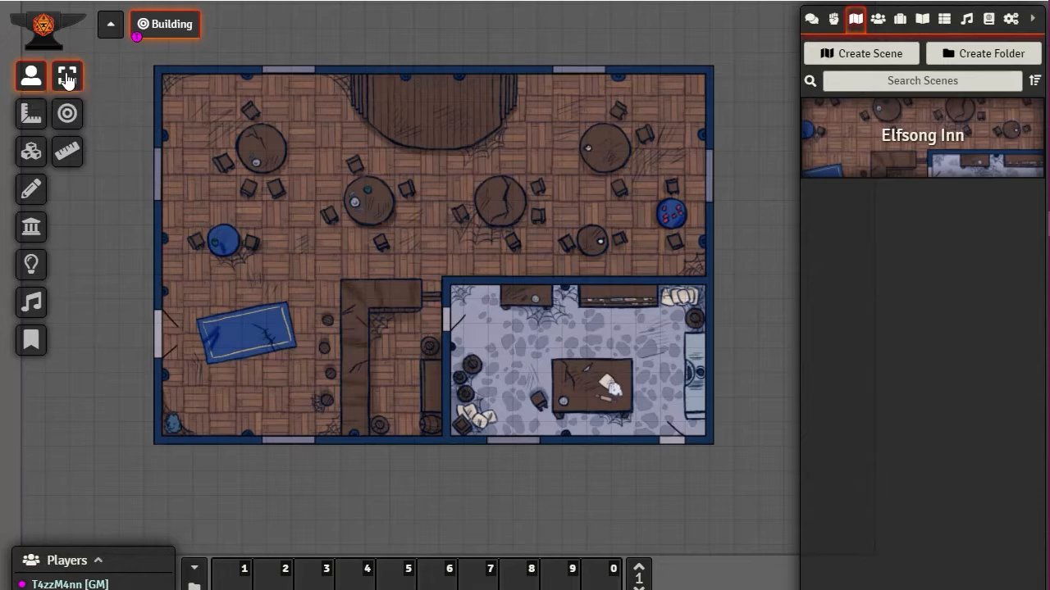
Measure several straight and diagonal distances across the Elfsong Inn map with the ruler, including between the tables in the main hall
left_click_drag(244, 133, 618, 390)
left_click(67, 113)
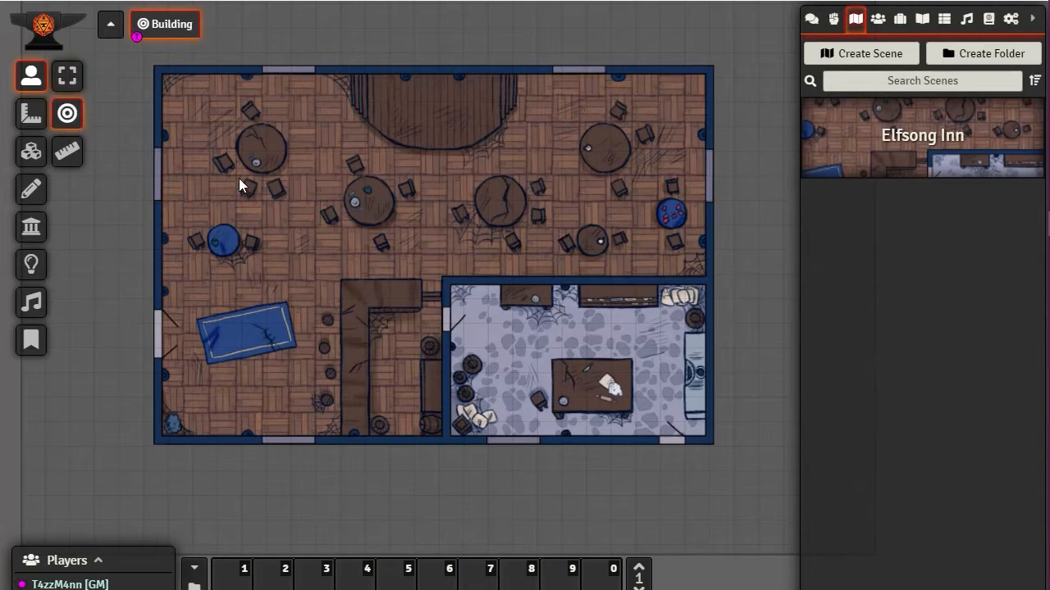
left_click(69, 155)
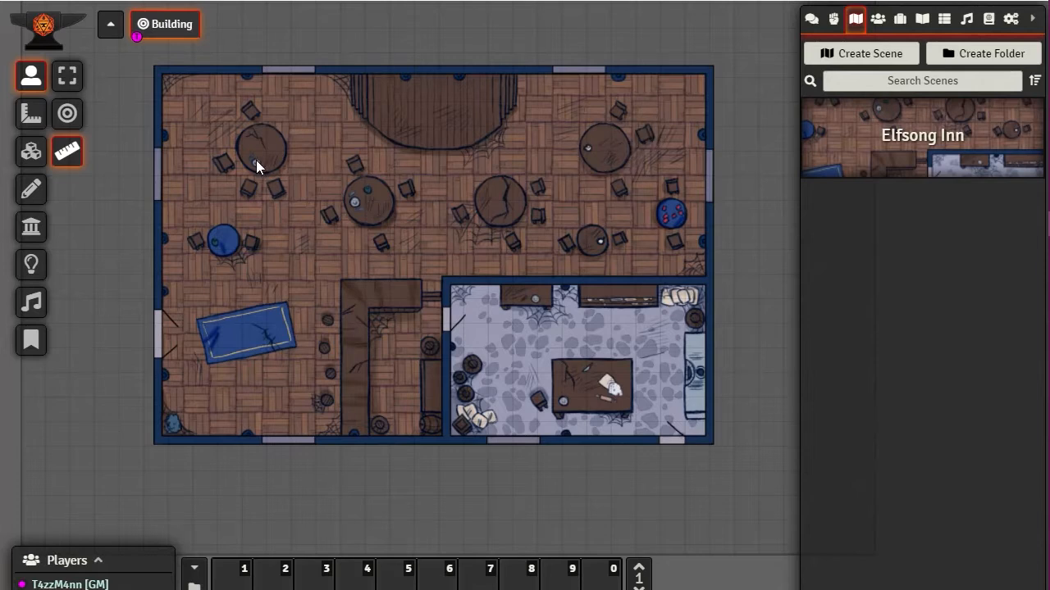
left_click_drag(255, 160, 561, 161)
left_click_drag(256, 161, 642, 129)
left_click_drag(239, 114, 627, 302)
left_click_drag(628, 123, 211, 410)
left_click_drag(177, 87, 638, 389)
left_click_drag(180, 92, 671, 408)
left_click(67, 75)
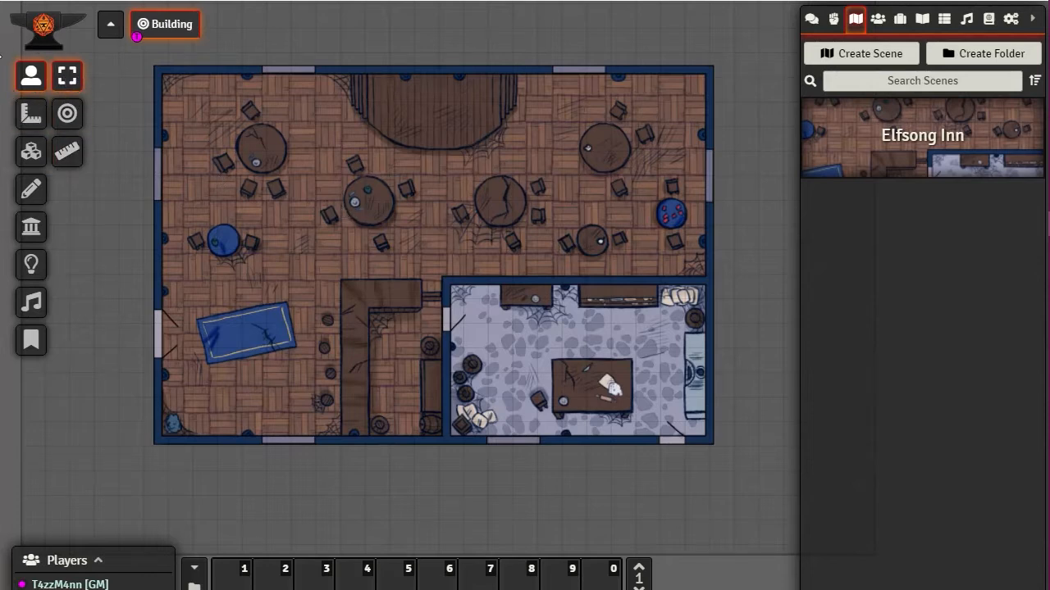
Draw a circular measurement template of about 20.5 ft on the round table near the upper-left corner and move it between the neighbouring tables
left_click(39, 129)
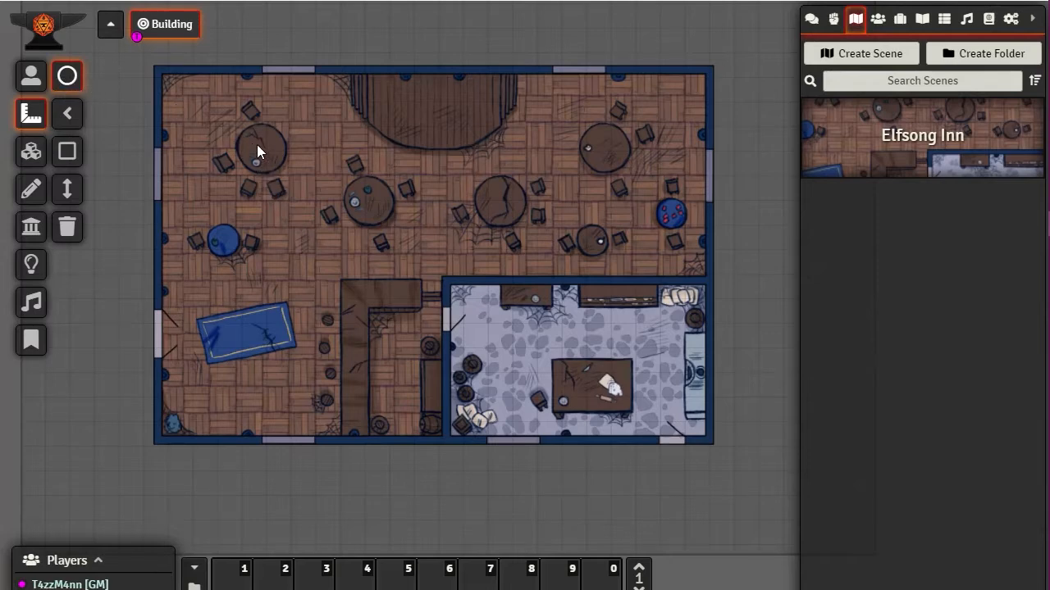
left_click_drag(255, 140, 319, 217)
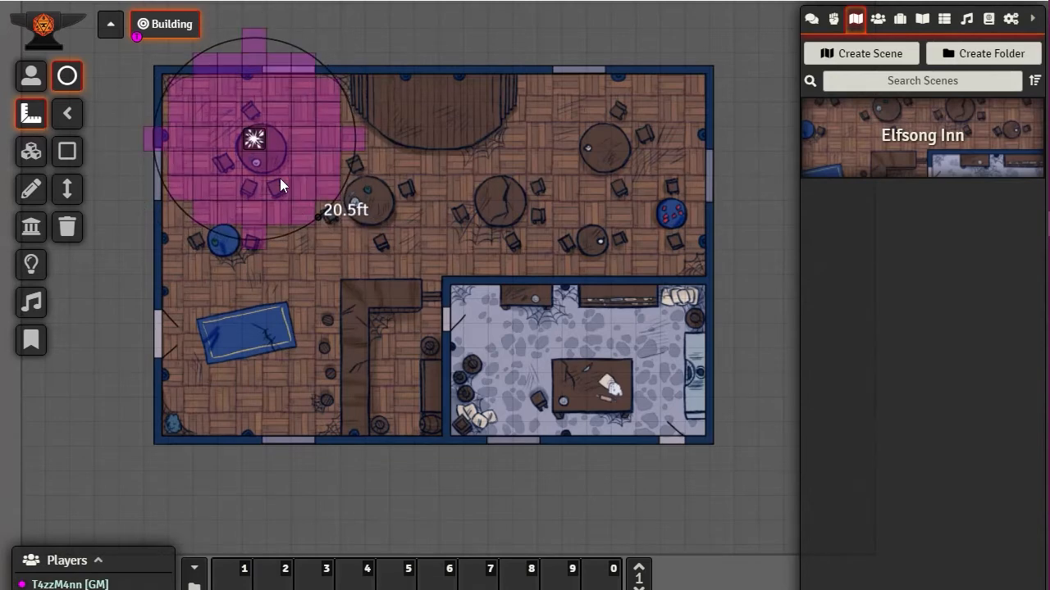
left_click_drag(254, 141, 300, 203)
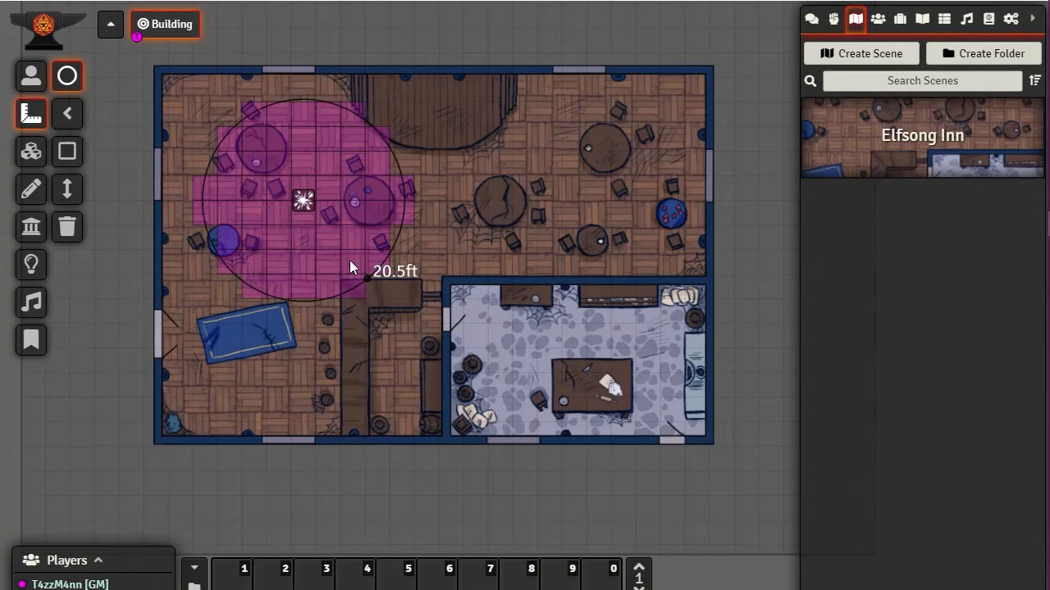
Open the circle template's settings, try the Cone template type, and restore the type to Circle
double_click(304, 203)
left_click_drag(495, 147, 511, 39)
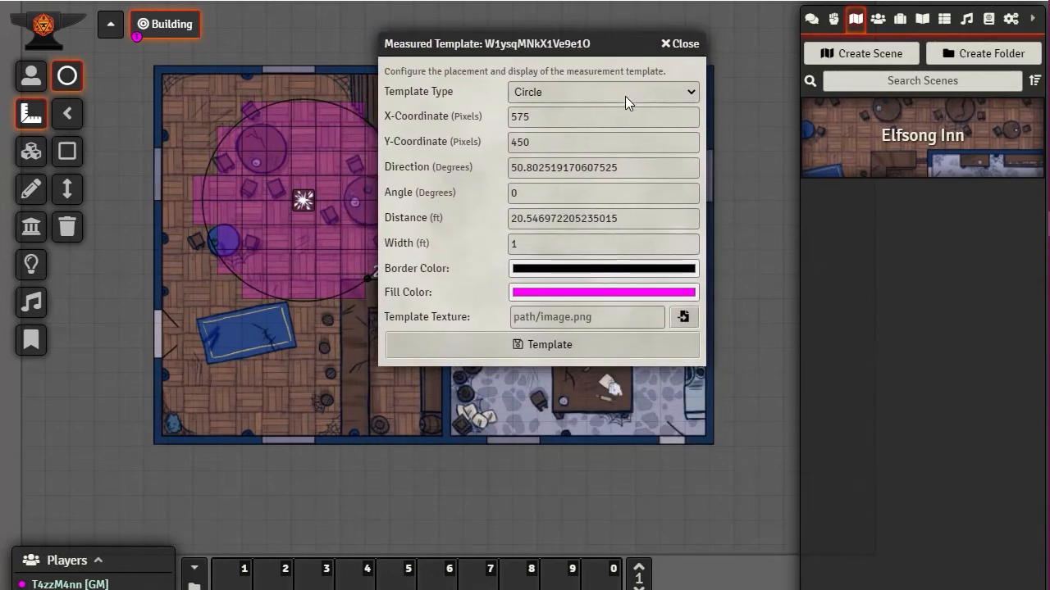
left_click(690, 91)
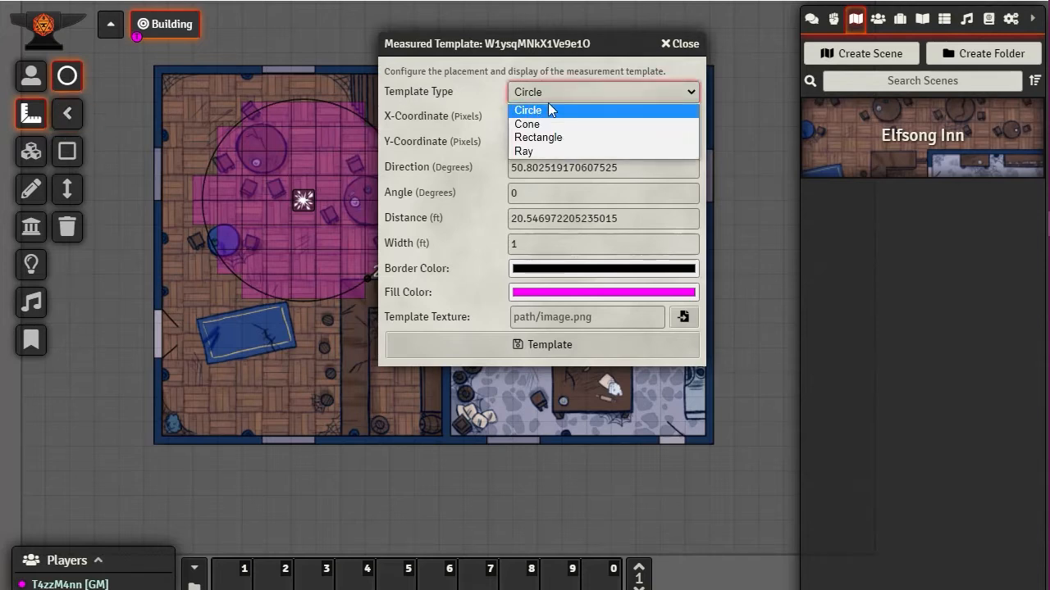
left_click(532, 124)
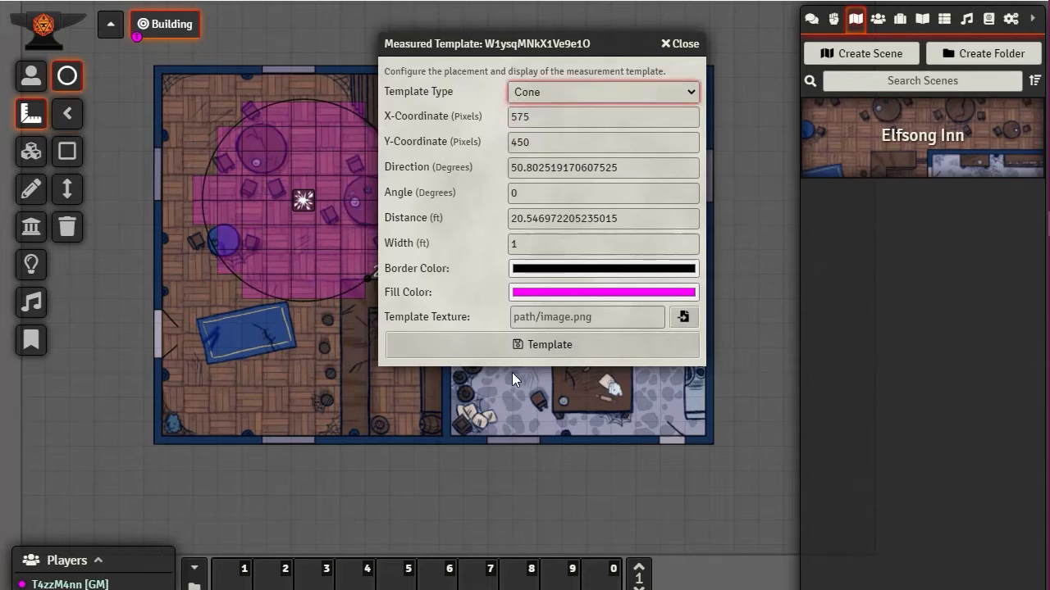
left_click(688, 97)
left_click(557, 108)
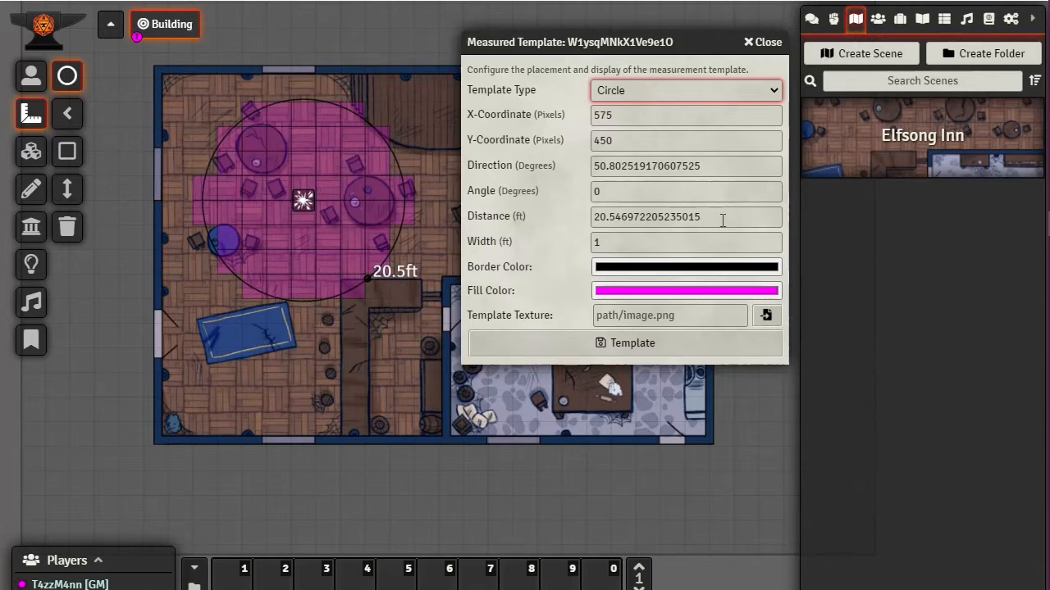
Set the circle template's distance to 20 ft and save the template
left_click_drag(725, 221, 434, 218)
type("20")
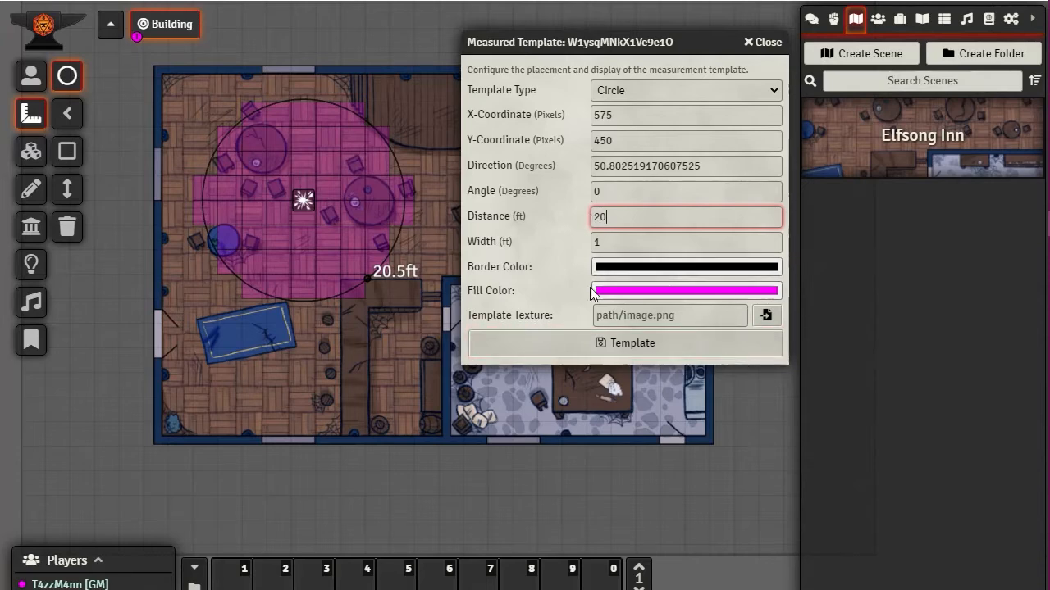
left_click(641, 343)
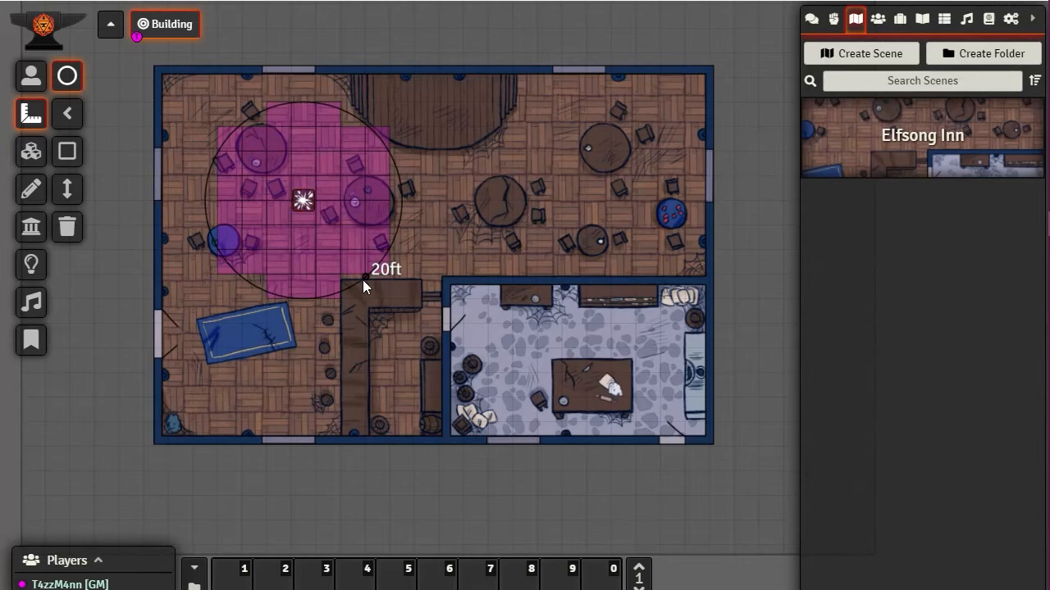
Move the circle template onto the cracked round table below the stage and delete it from the map
left_click_drag(296, 201, 502, 203)
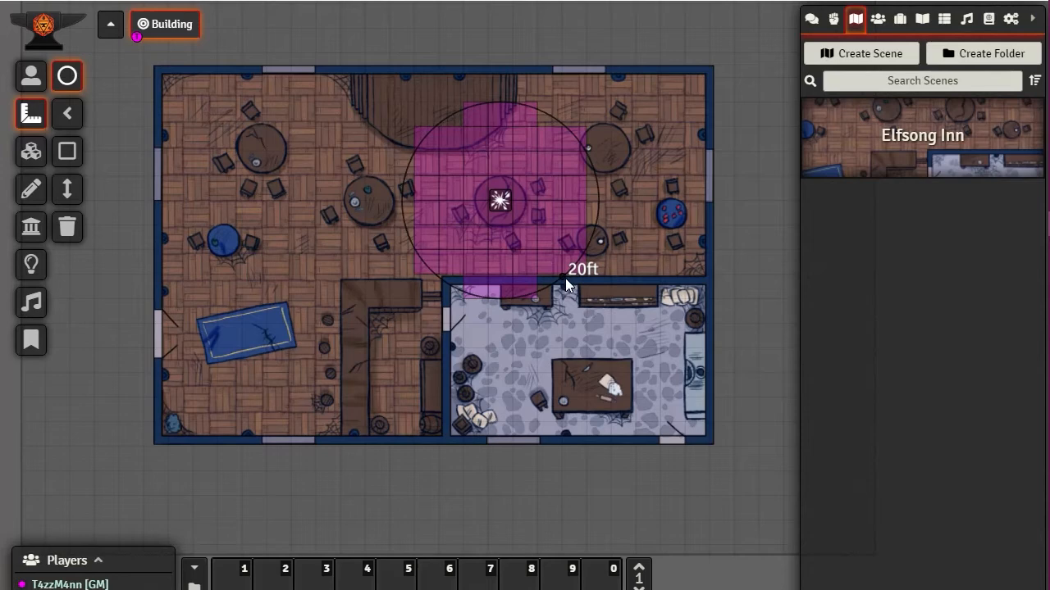
mouse_move(562, 278)
left_mouse_down()
mouse_move(573, 286)
mouse_move(565, 278)
left_mouse_up()
key("Delete")
key("Delete")
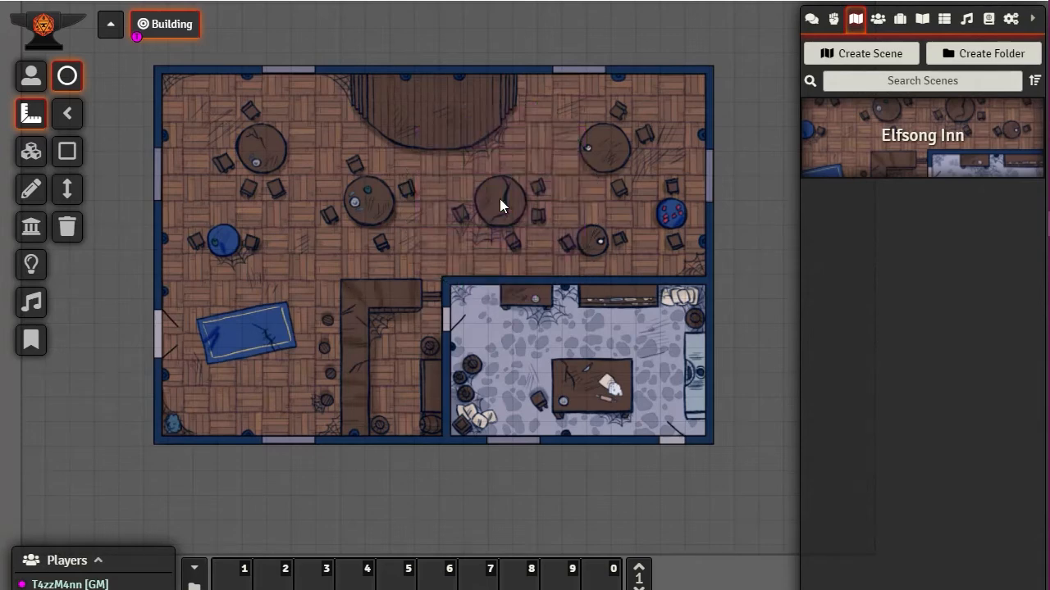
Draw a cone template about 15 ft long and move it beside the round table left of the stage, facing the table
left_click(80, 115)
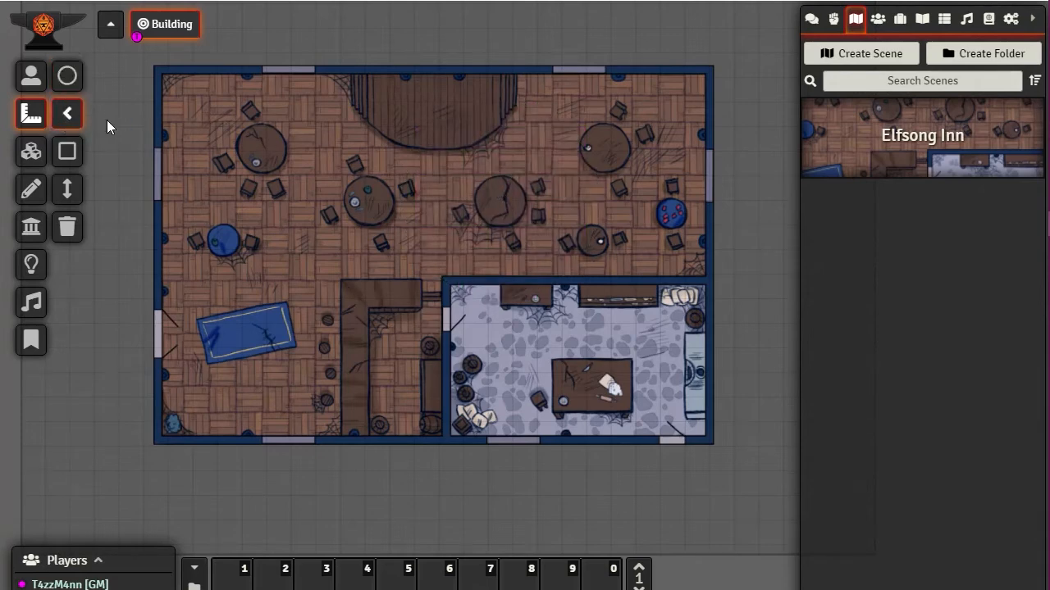
left_click_drag(272, 218, 340, 208)
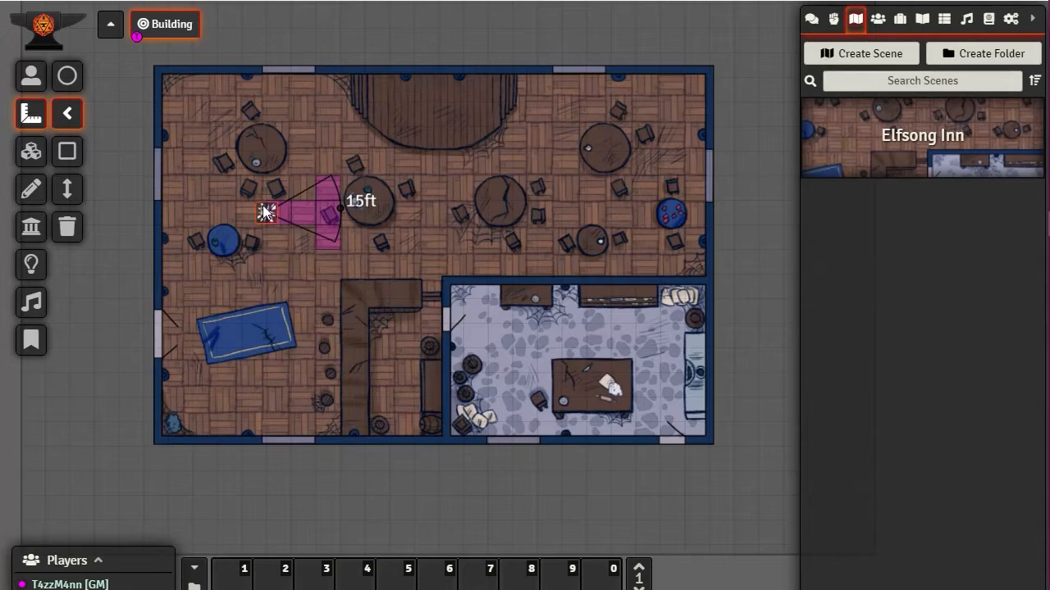
left_click_drag(269, 212, 303, 188)
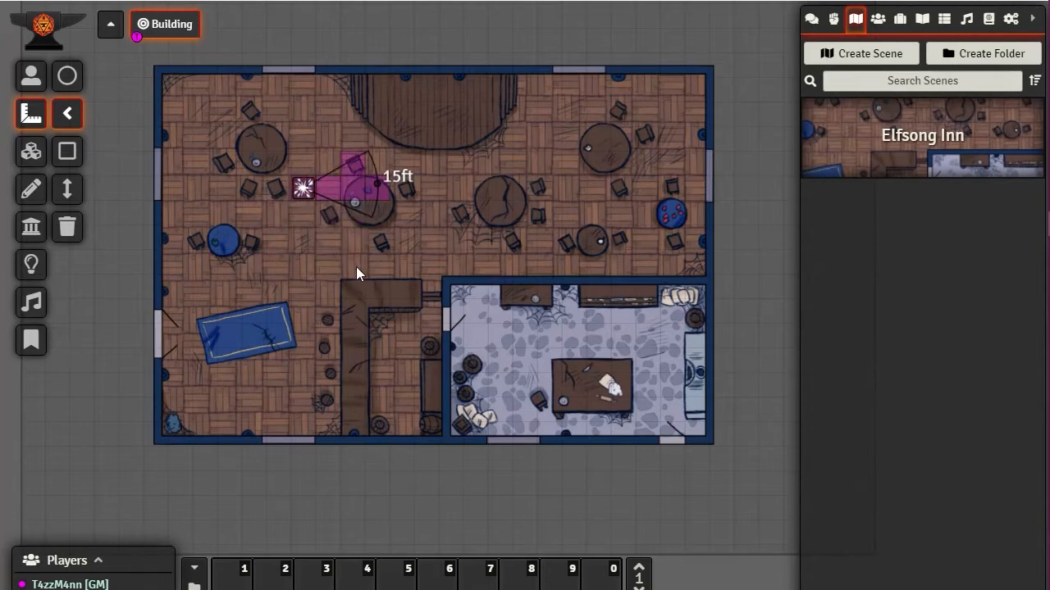
Set the cone template's angle to 45 degrees and save the template
double_click(306, 186)
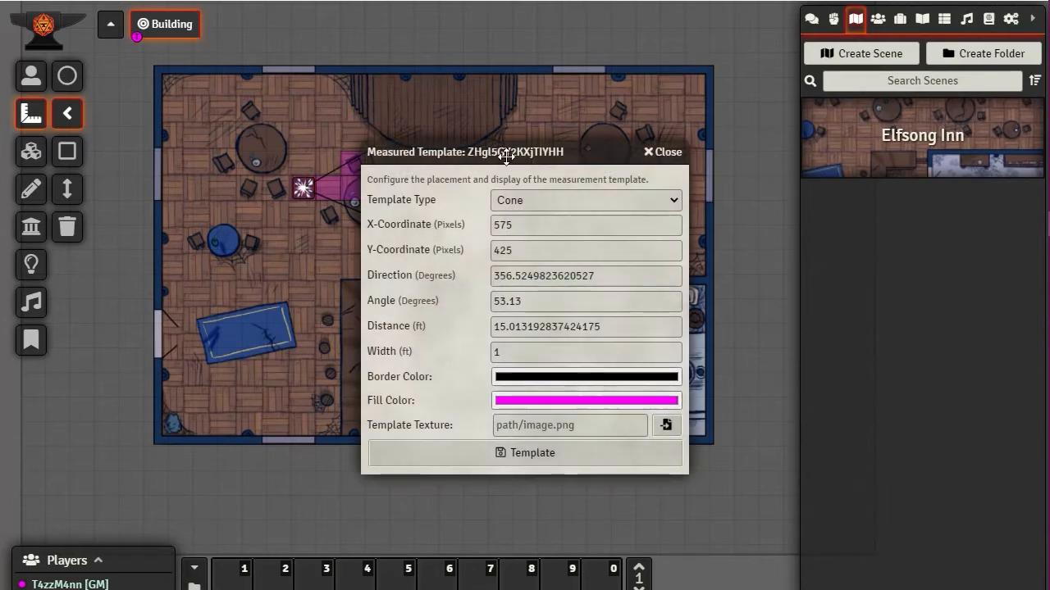
left_click_drag(518, 162, 650, 134)
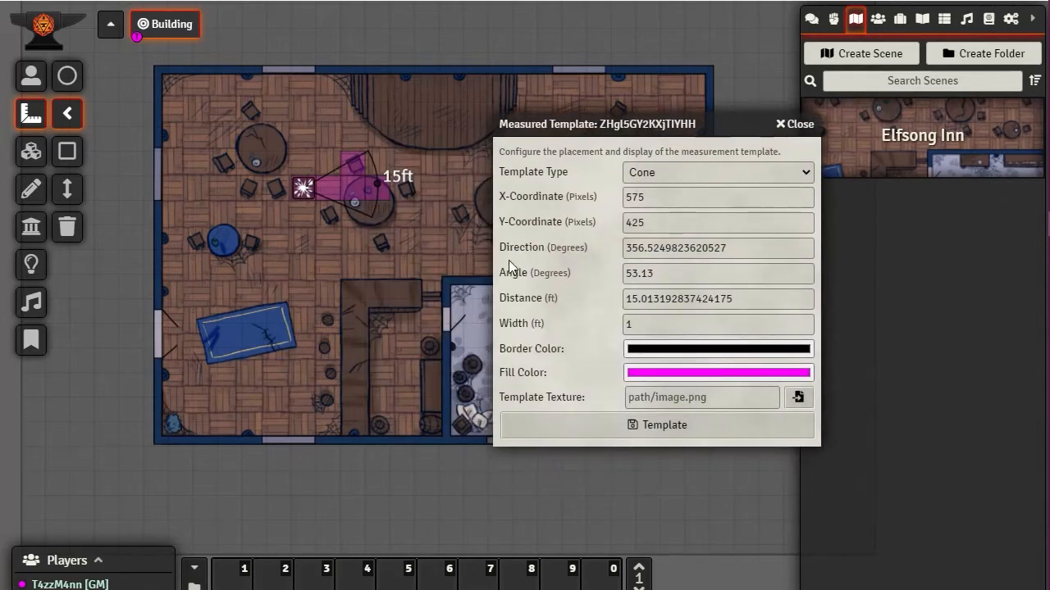
left_click_drag(673, 278, 504, 277)
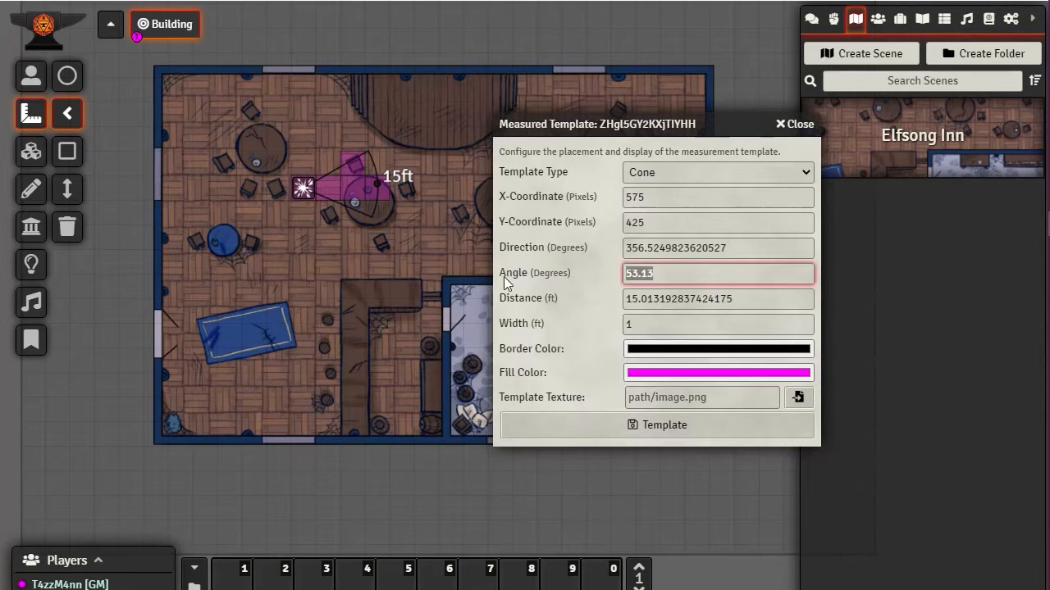
type("45")
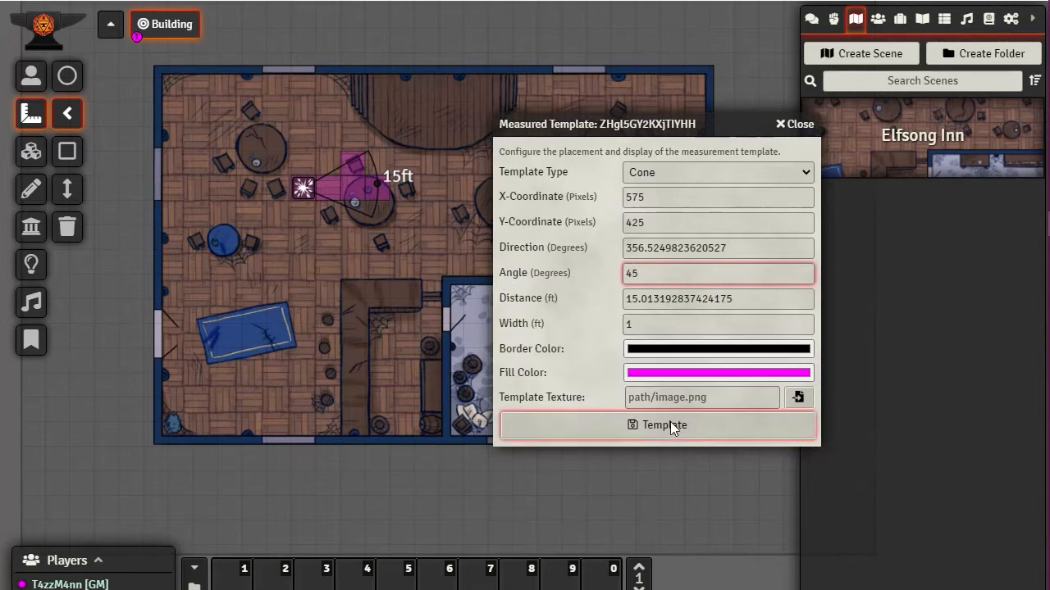
left_click(642, 429)
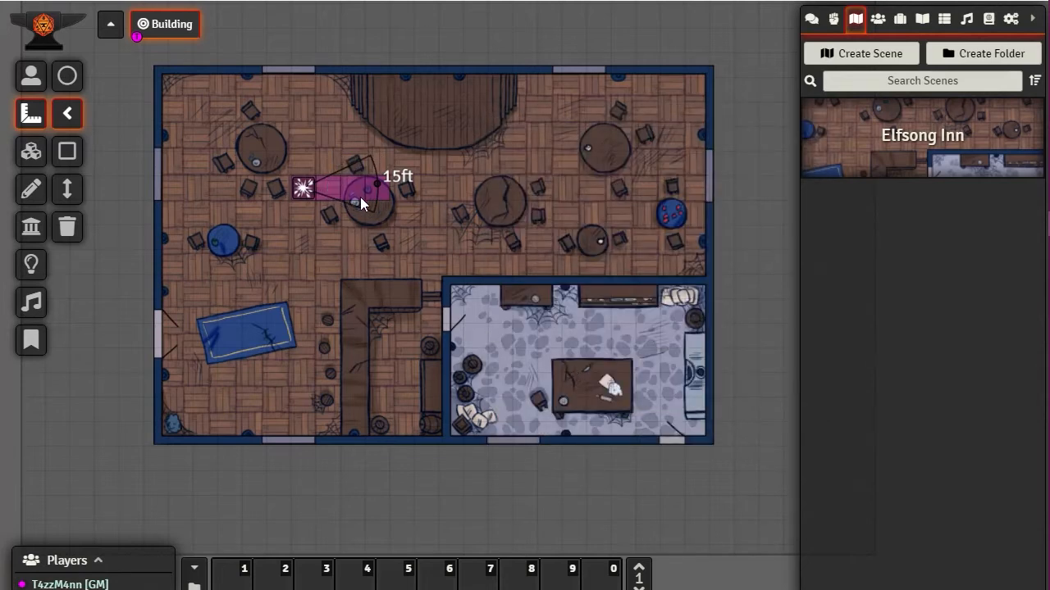
Set the cone template's angle to 50 degrees and its distance to 15 ft, and save it
double_click(301, 187)
left_click(648, 273)
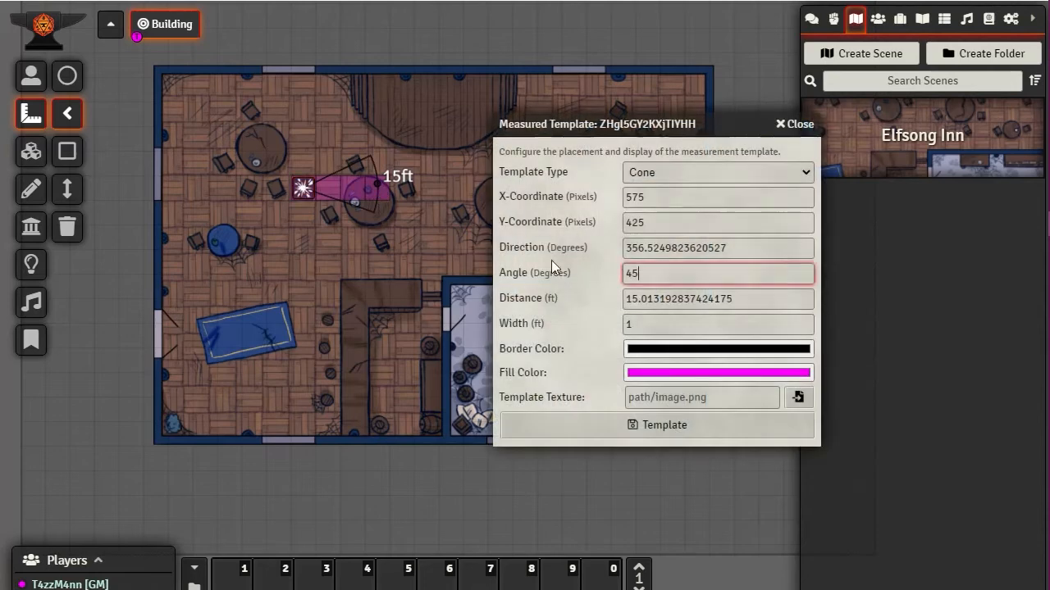
key("ctrl+a")
type("50")
key("Tab")
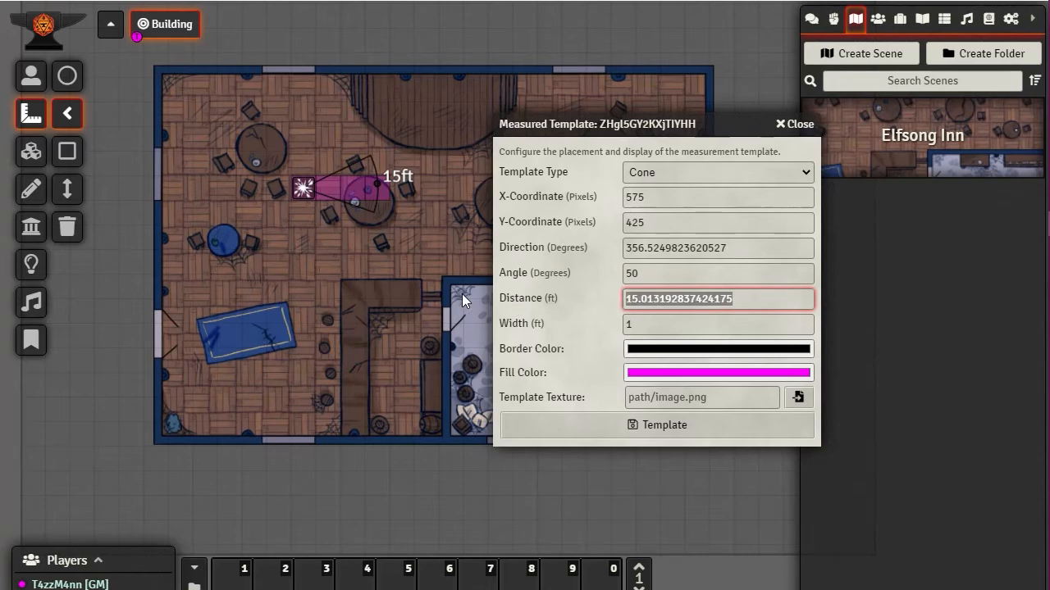
type("15")
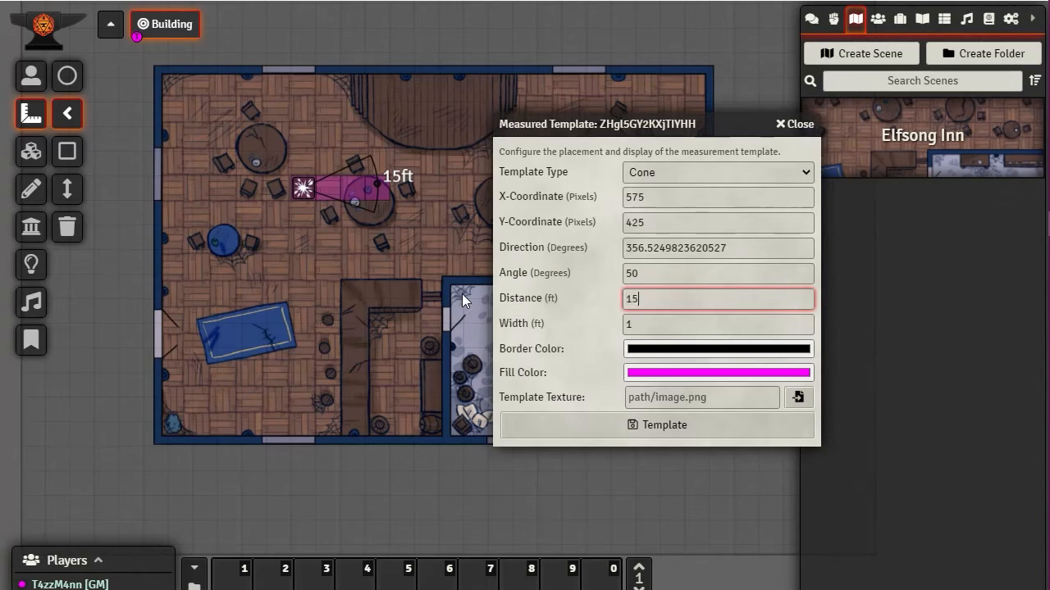
left_click(657, 427)
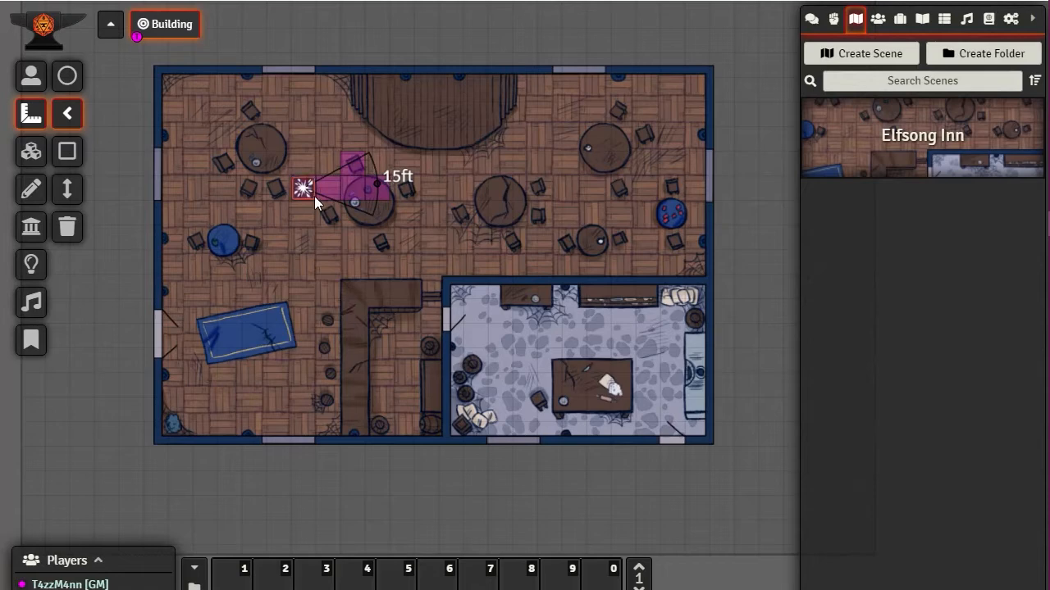
Move the cone template in front of the cracked round table and set its direction to 0 degrees
left_click_drag(300, 187, 437, 191)
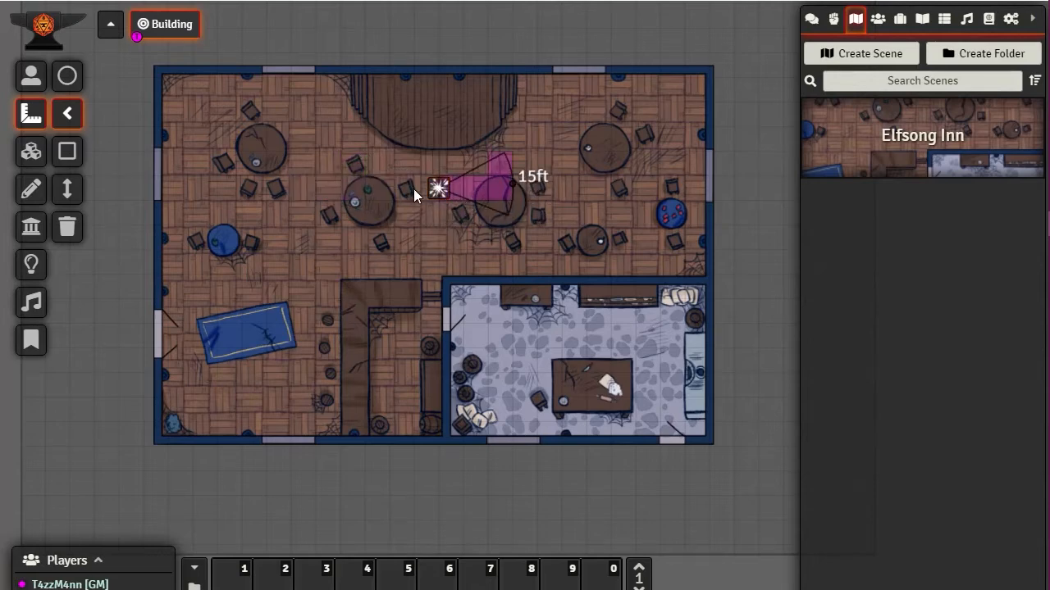
double_click(435, 187)
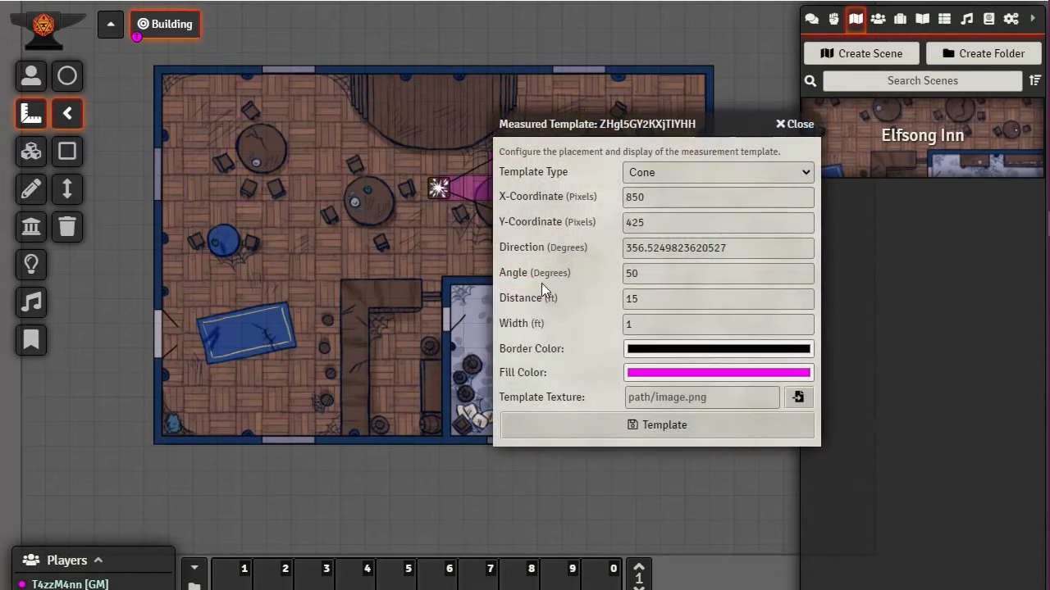
left_click_drag(750, 251, 319, 253)
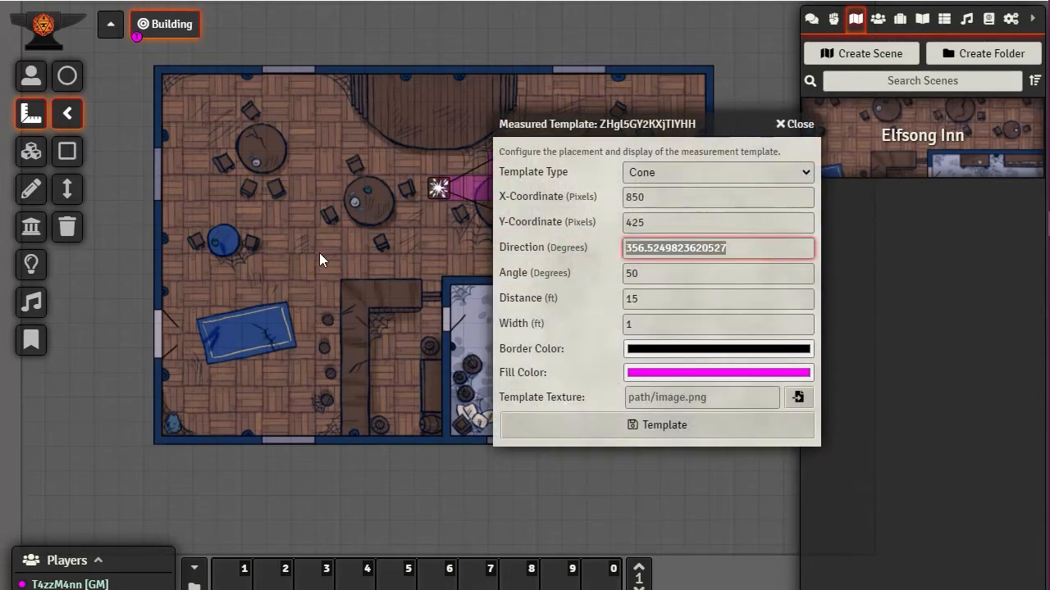
type("0")
left_click(677, 426)
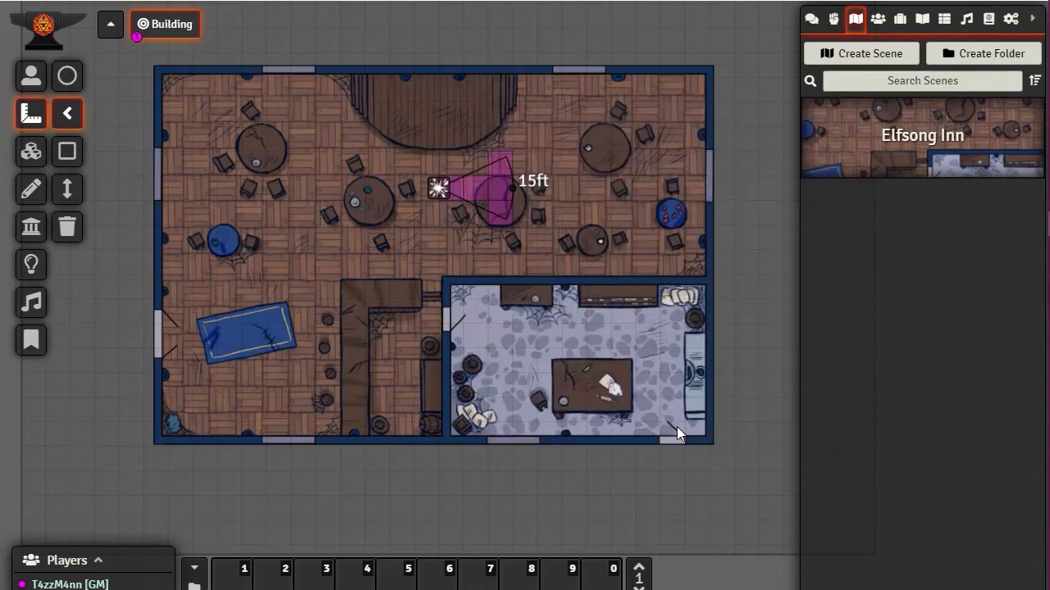
Shift the cone template one square diagonally towards the stage and delete it from the map
left_click_drag(435, 188, 455, 169)
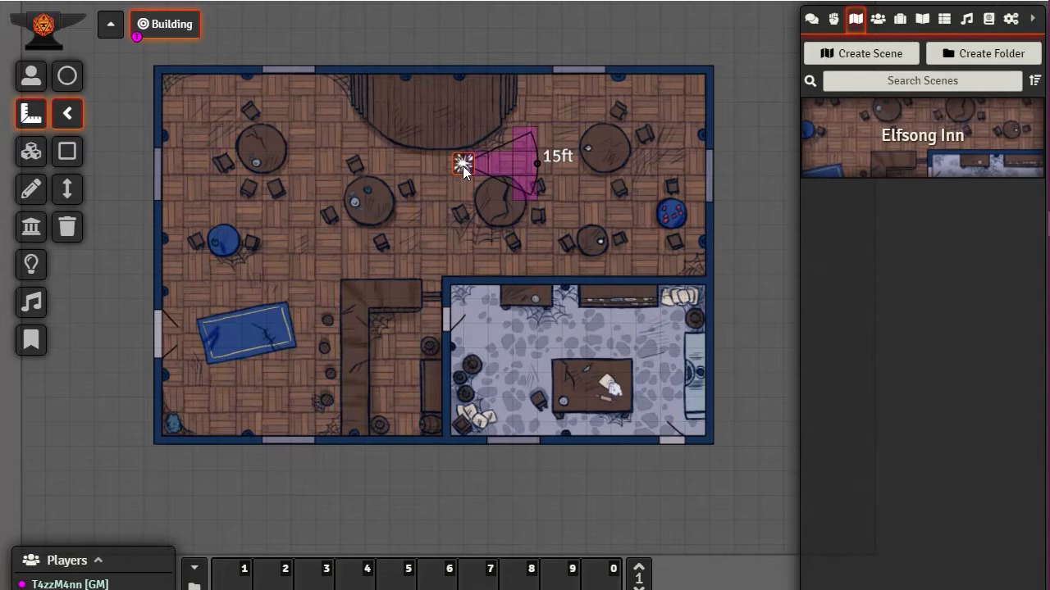
key("Delete")
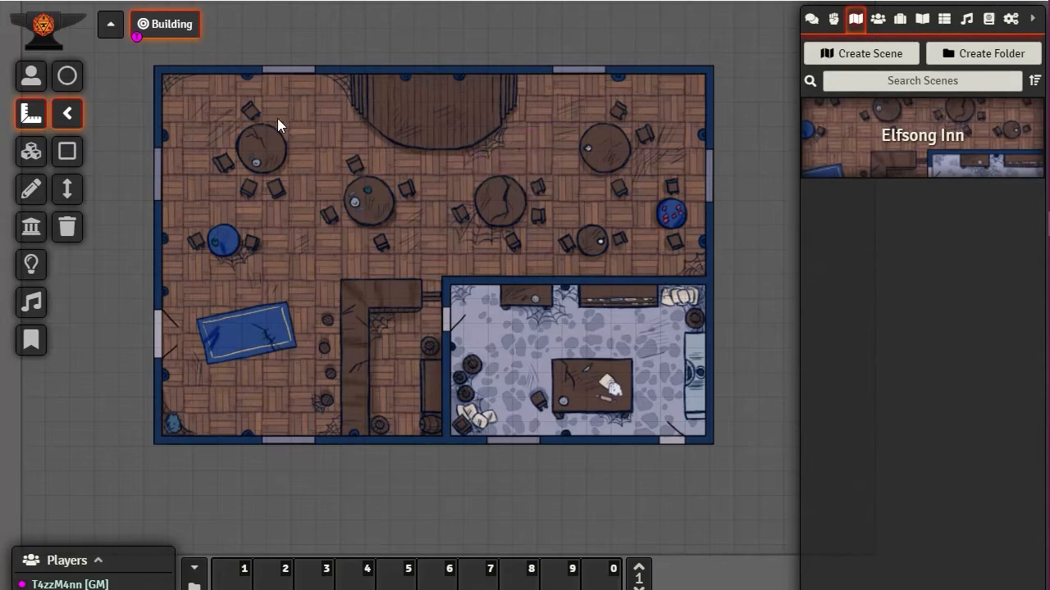
Draw a rectangle measurement template about 26 by 24 ft from beside the second round table to the kitchen's corner
left_click(67, 151)
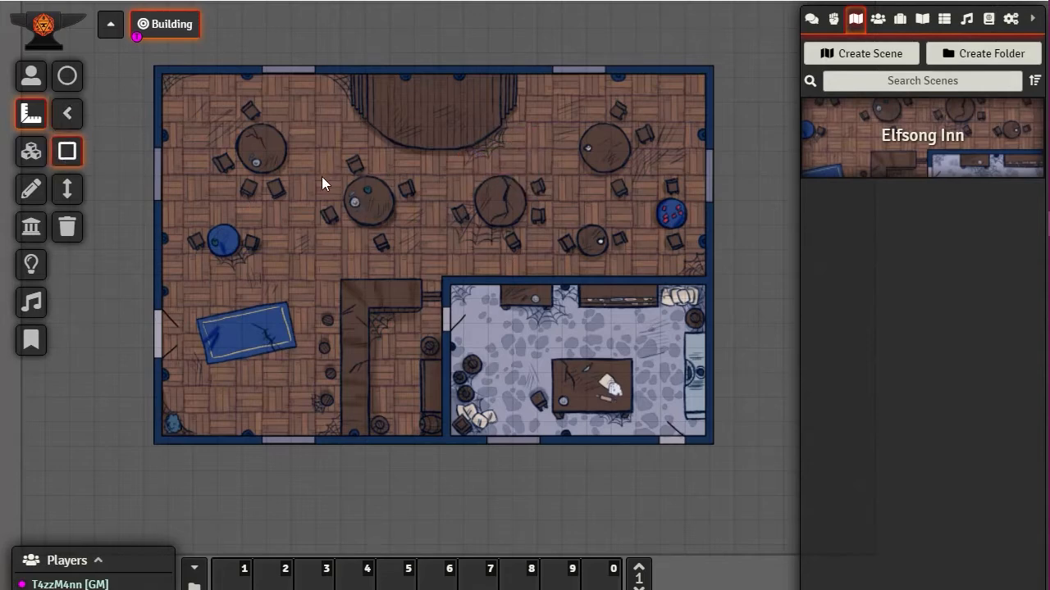
left_click_drag(317, 175, 445, 297)
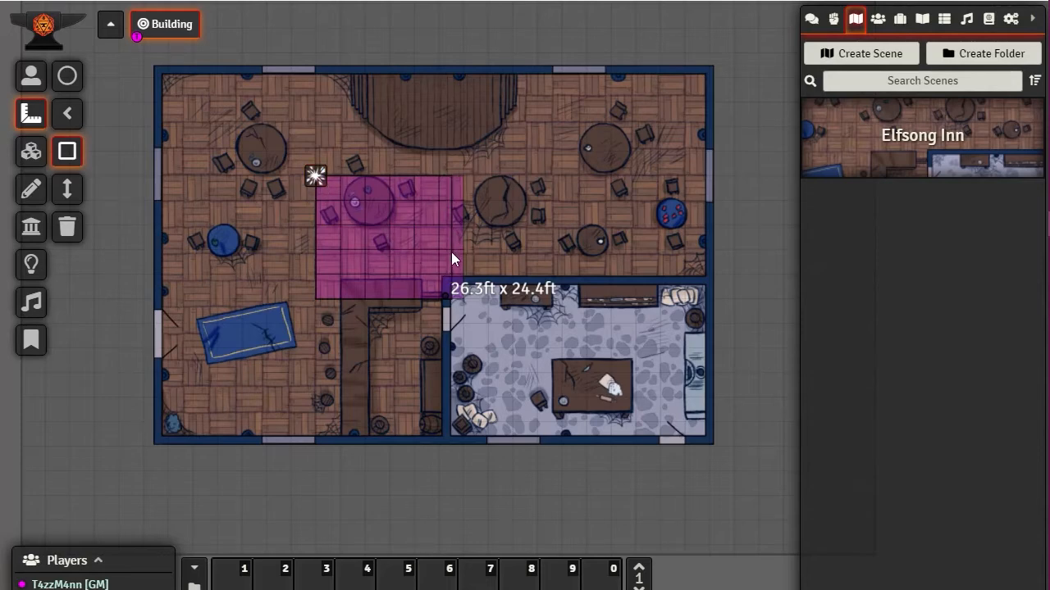
Set the rectangle template's distance to 35 ft, save it, and delete the template from the map
double_click(315, 177)
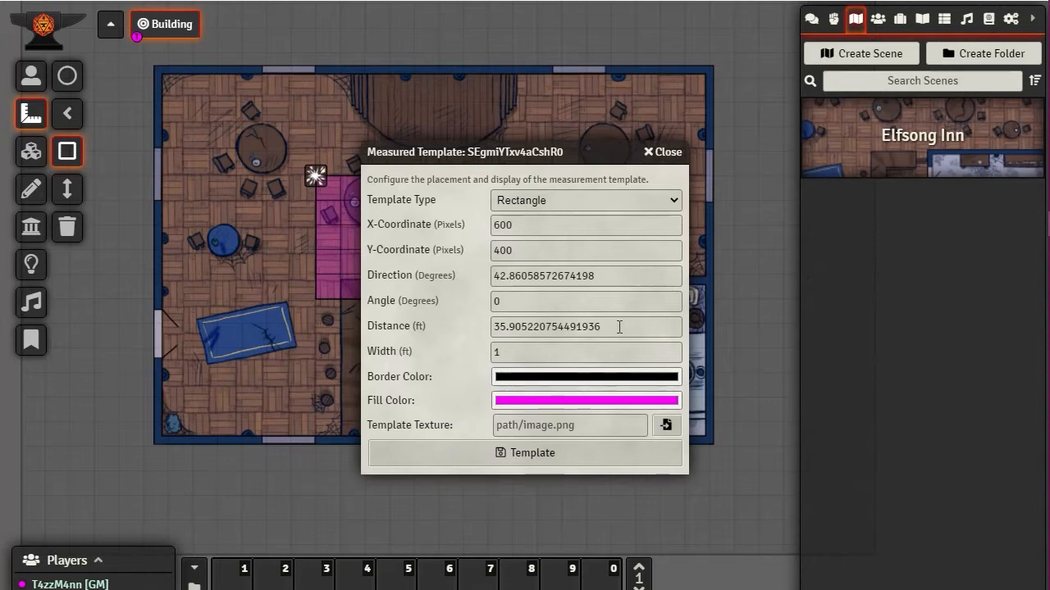
double_click(619, 327)
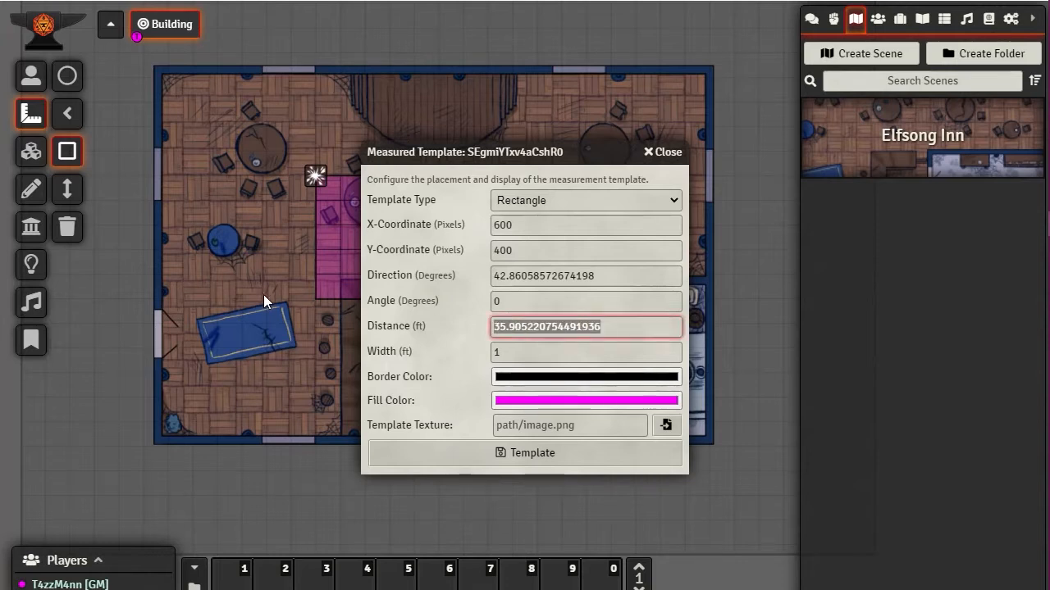
type("35")
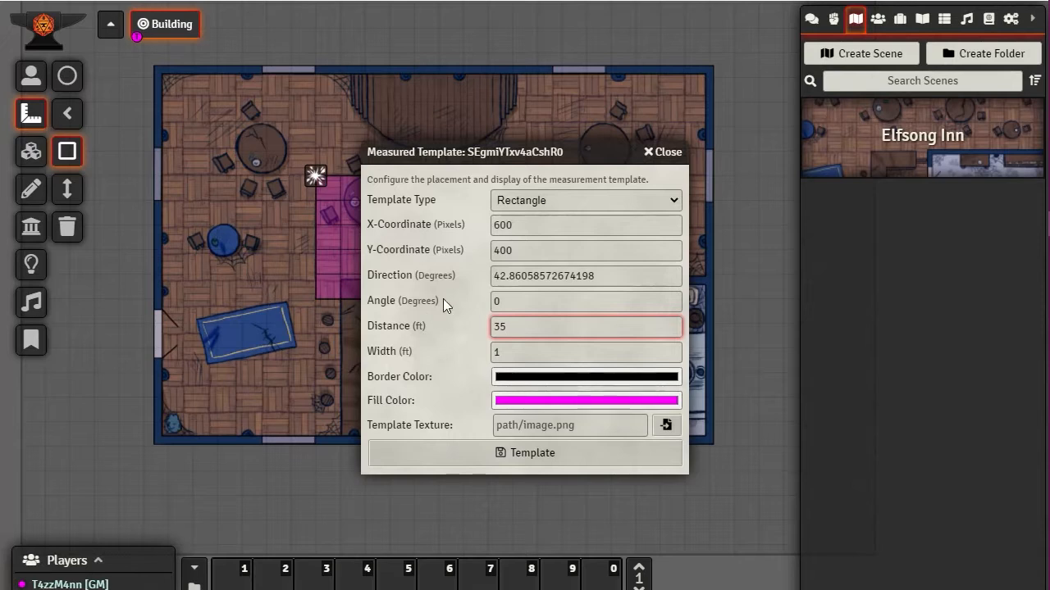
left_click(514, 458)
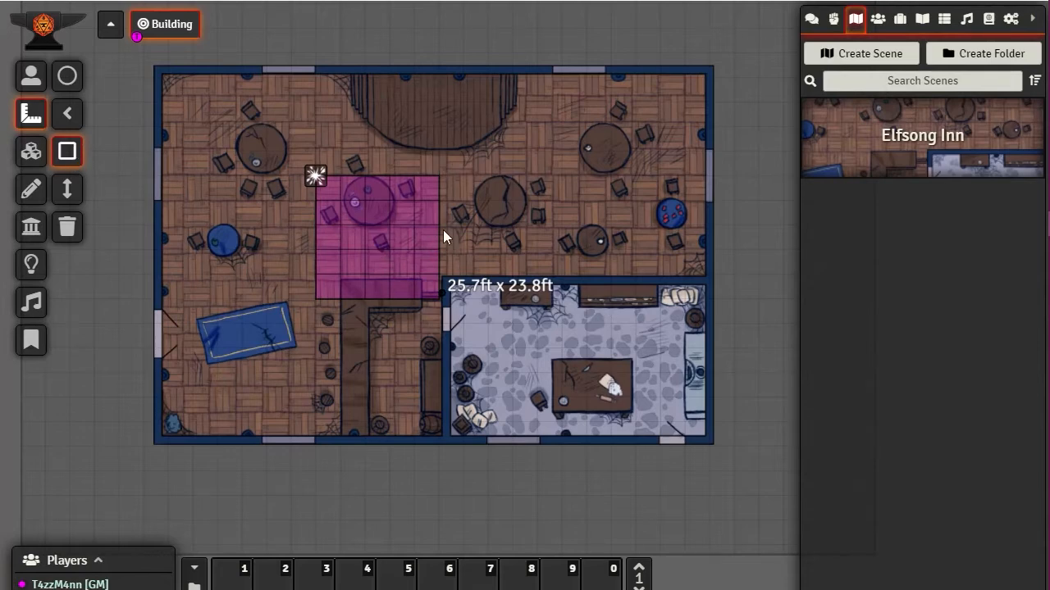
key("Delete")
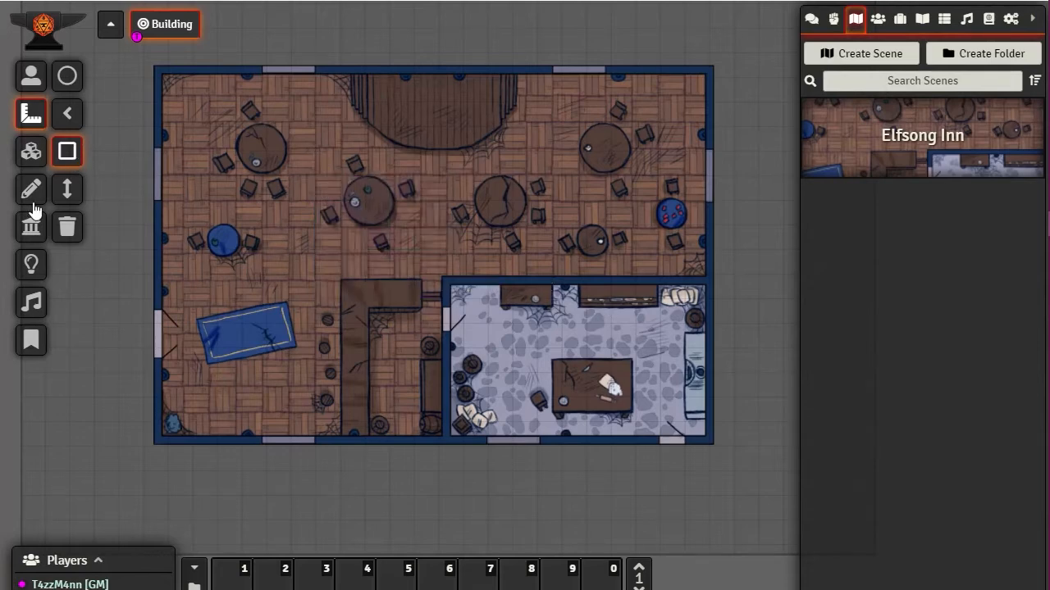
Draw a horizontal ray template about 30 ft long from above the small blue table across the neighbouring round table
left_click(69, 192)
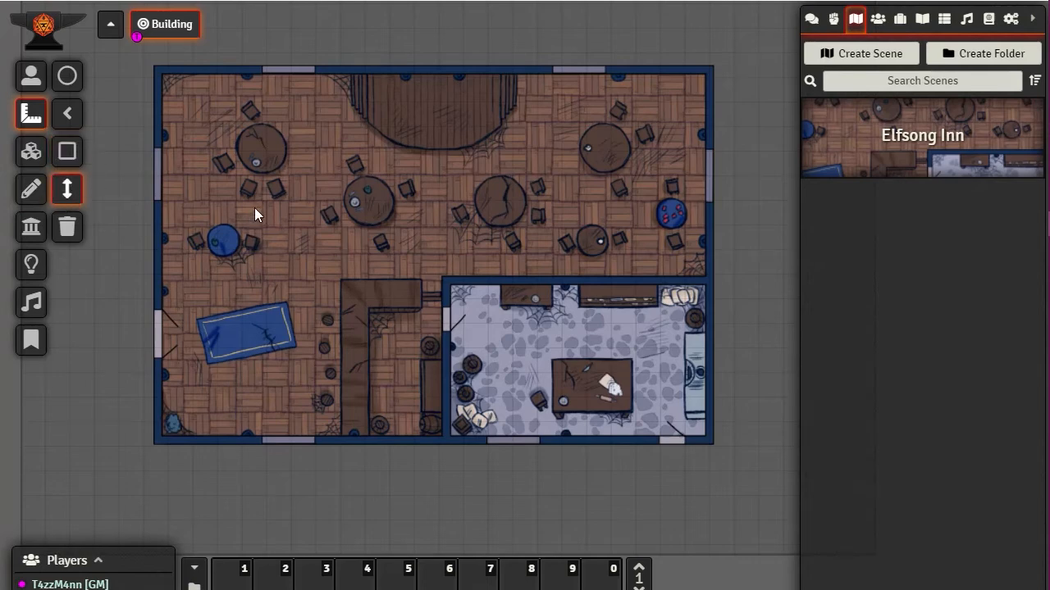
mouse_move(255, 210)
left_mouse_down()
mouse_move(533, 220)
mouse_move(600, 204)
mouse_move(459, 213)
mouse_move(477, 214)
left_mouse_up()
left_click_drag(477, 215, 402, 215)
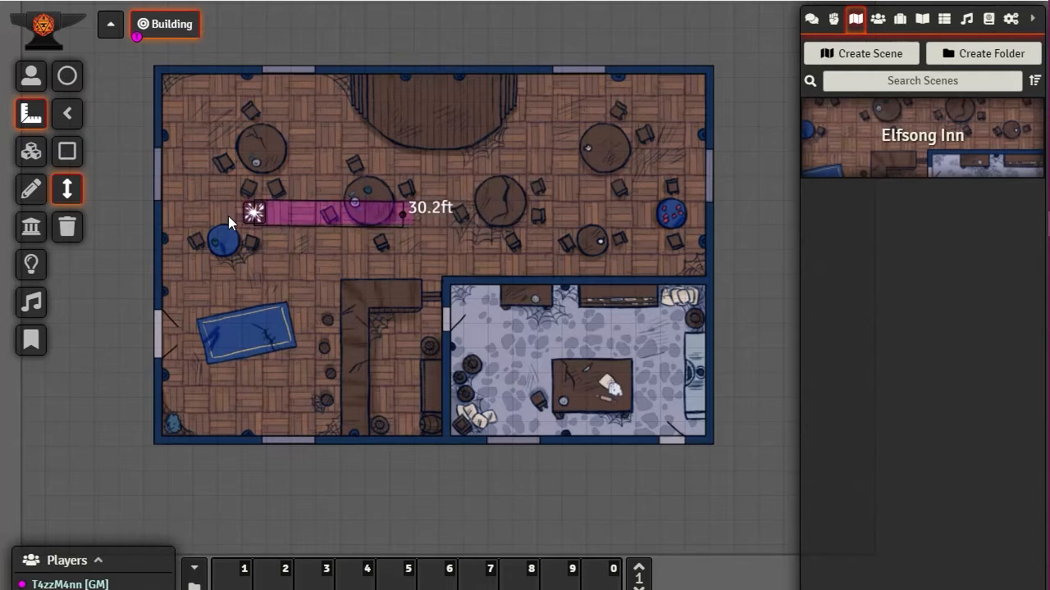
Shift the ray template about one and a half squares towards the inn's left wall and delete it
left_click_drag(253, 214, 219, 214)
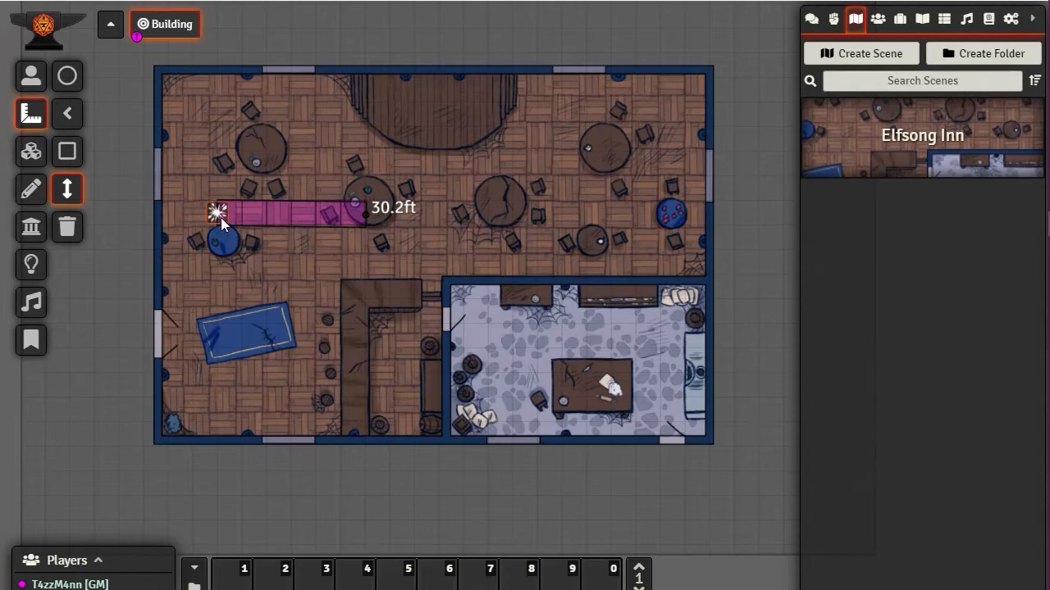
key("Delete")
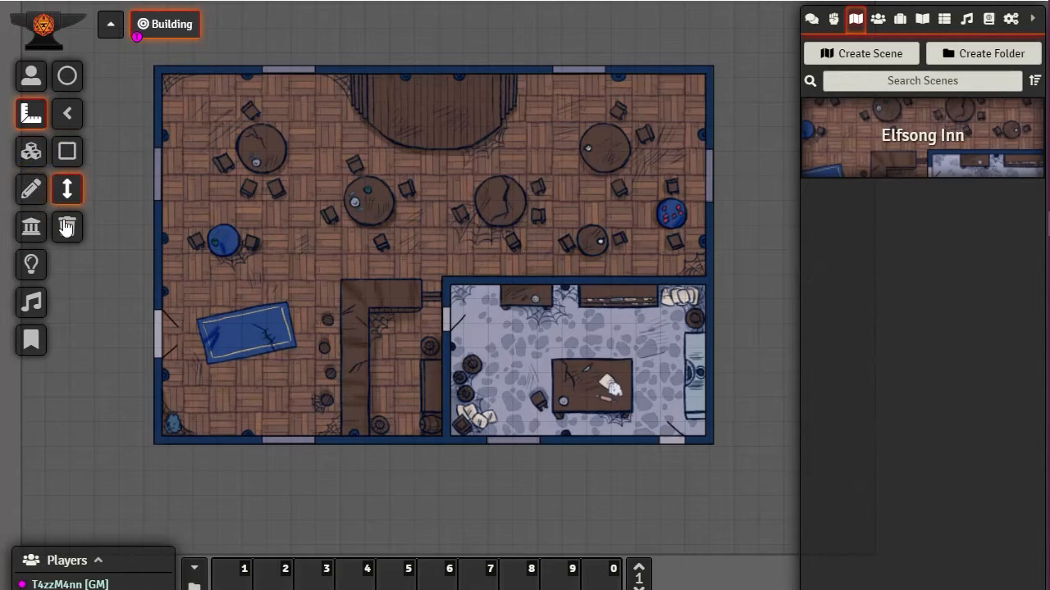
Draw a circle template of about 22 ft around the upper-left table and a 35 ft cone towards the upper-right table
left_click(67, 76)
left_click_drag(242, 163, 313, 244)
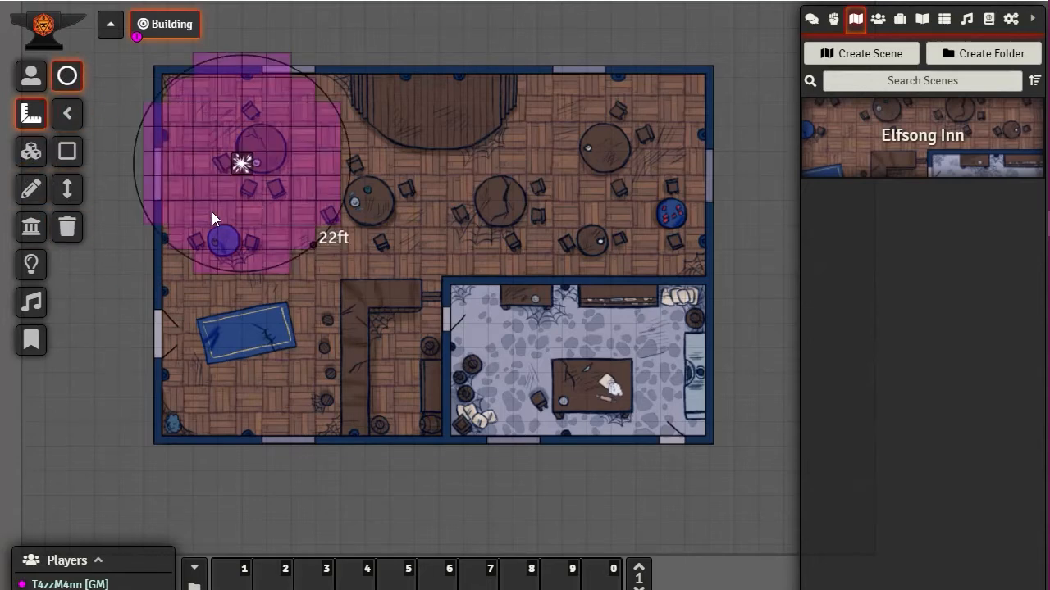
left_click(67, 113)
left_click_drag(426, 189, 587, 148)
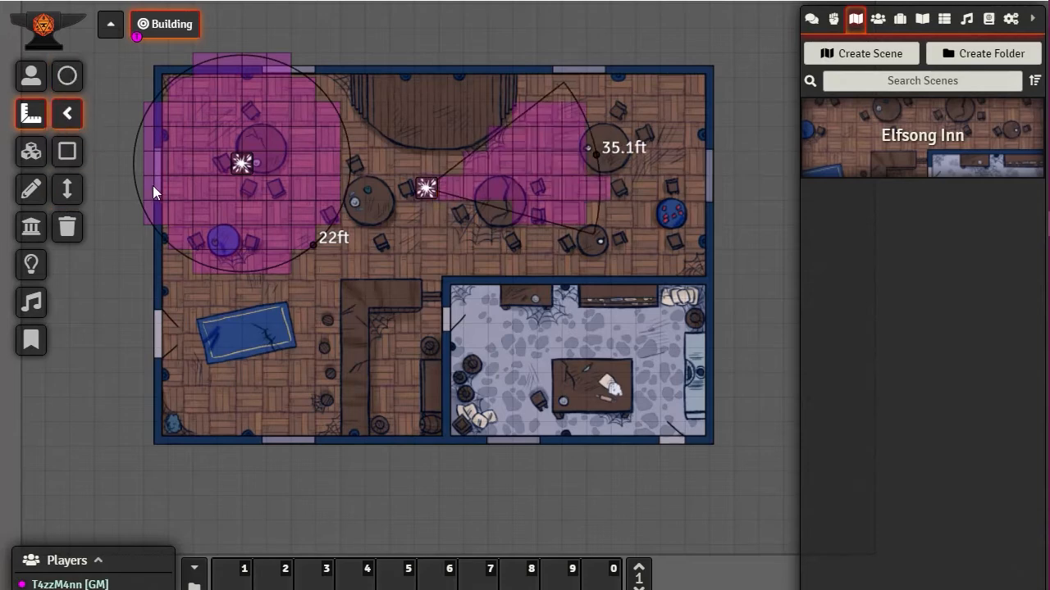
Draw a rectangle template of about 22 by 20 ft over the bar and a 30 ft diagonal ray across the blue rug
left_click(67, 151)
left_click_drag(364, 274, 488, 374)
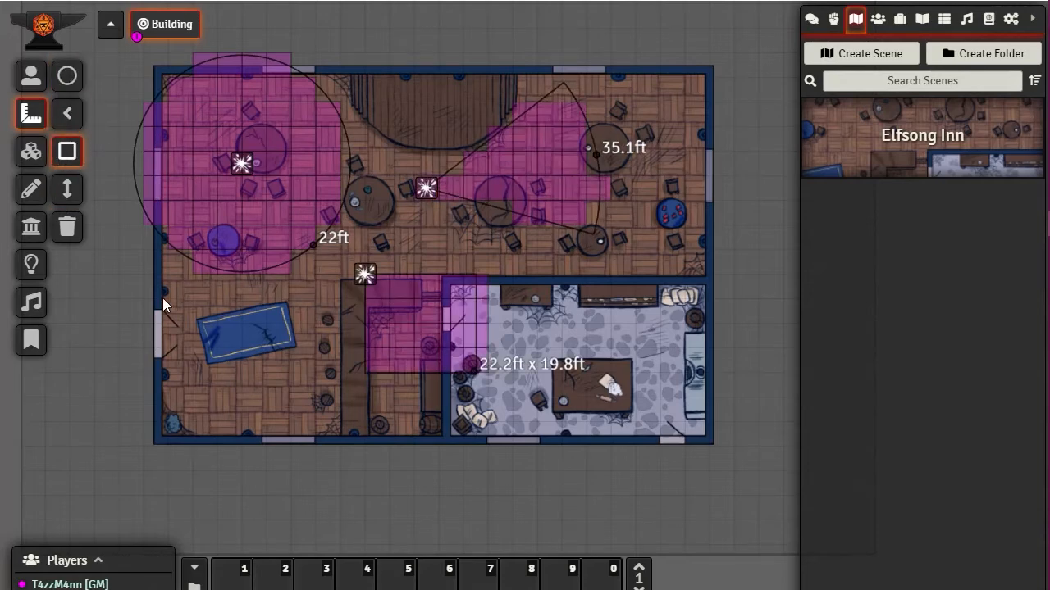
left_click(69, 190)
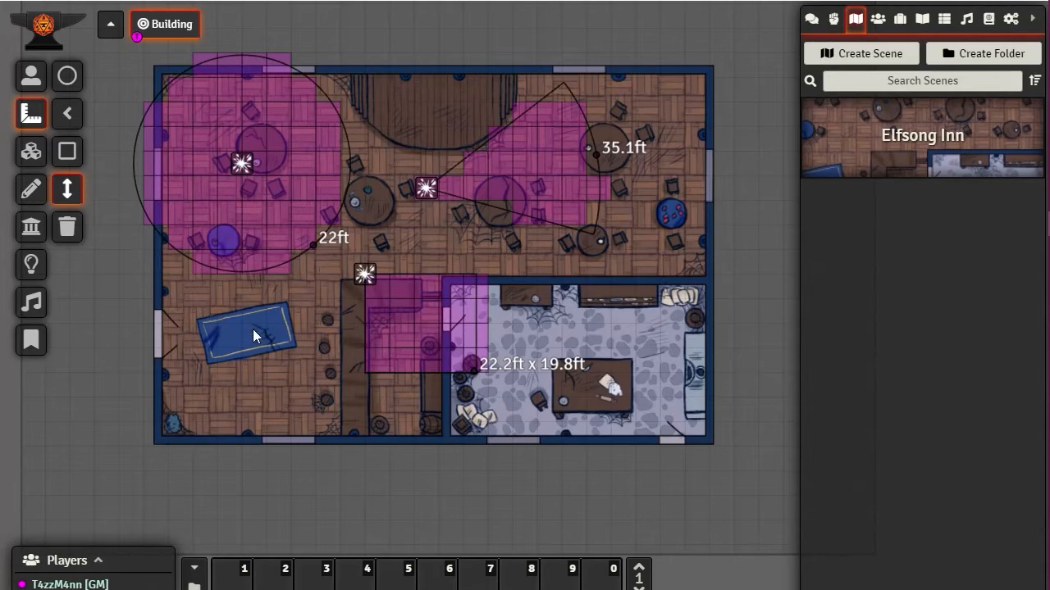
left_click_drag(205, 299, 308, 402)
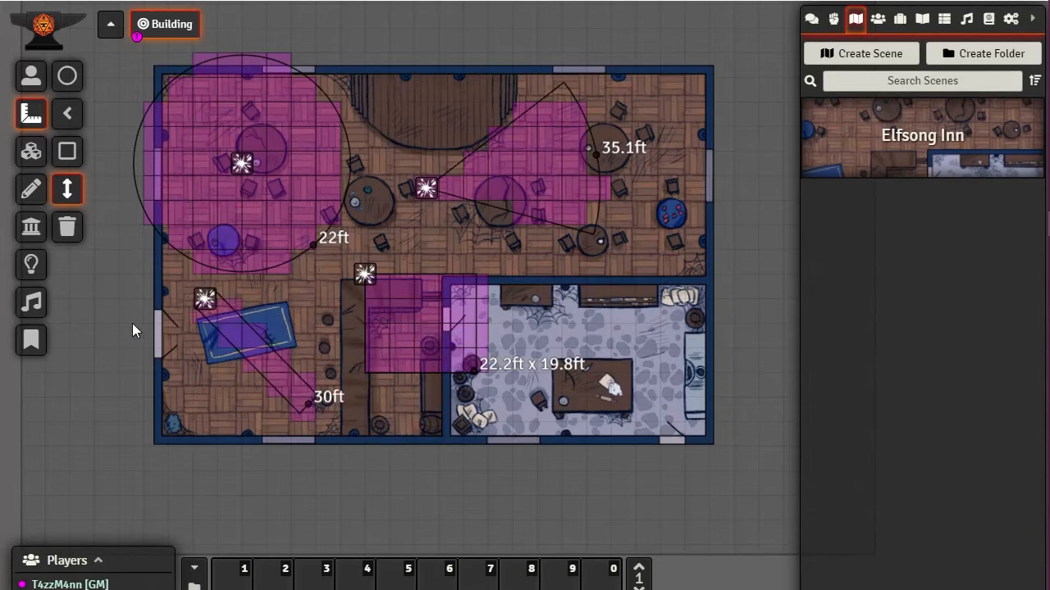
Clear all measurement templates from the scene and confirm the deletion
left_click(69, 228)
left_click(438, 338)
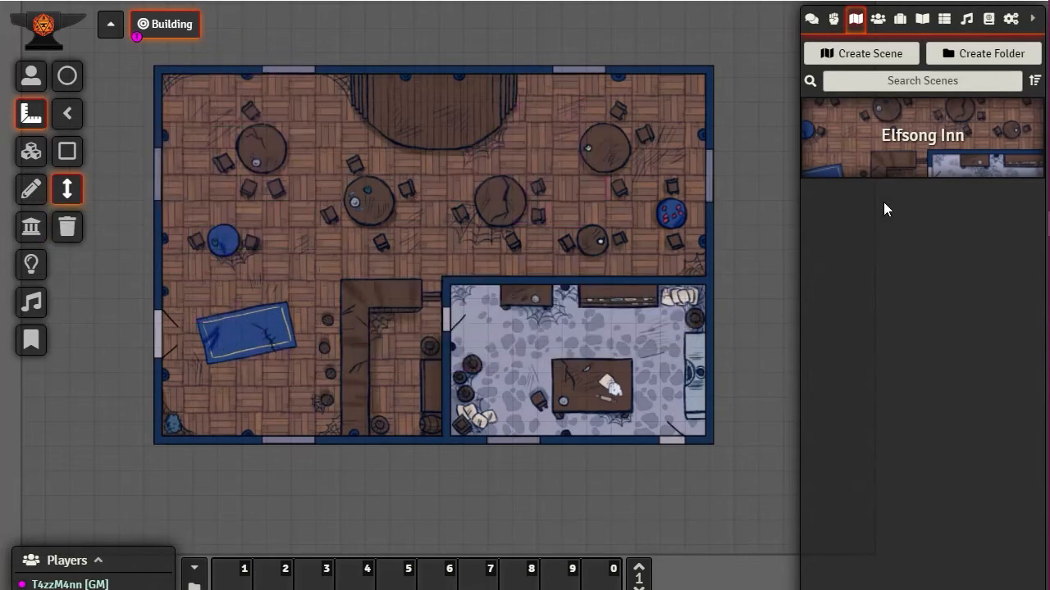
Draw a new tile of 150 by 125 pixels between the upper-left table and its neighbouring round table
left_click(31, 154)
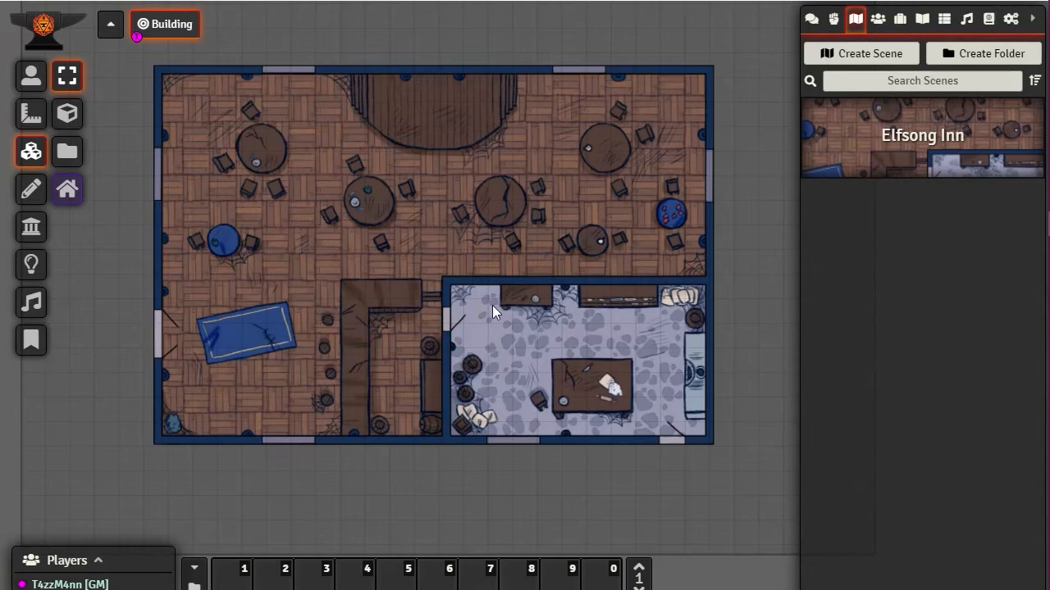
left_click(66, 118)
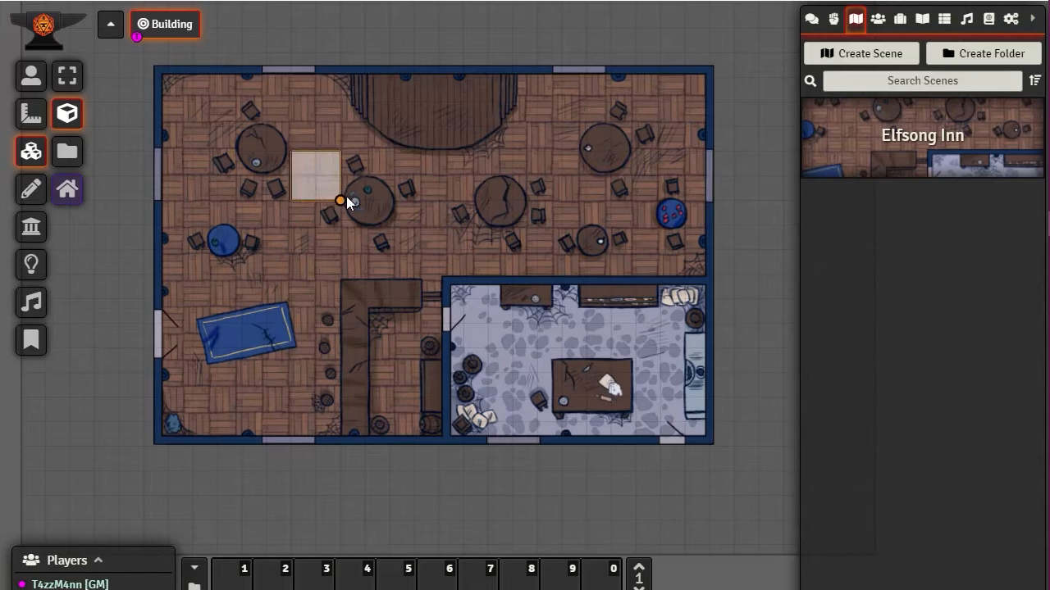
left_click_drag(346, 197, 366, 214)
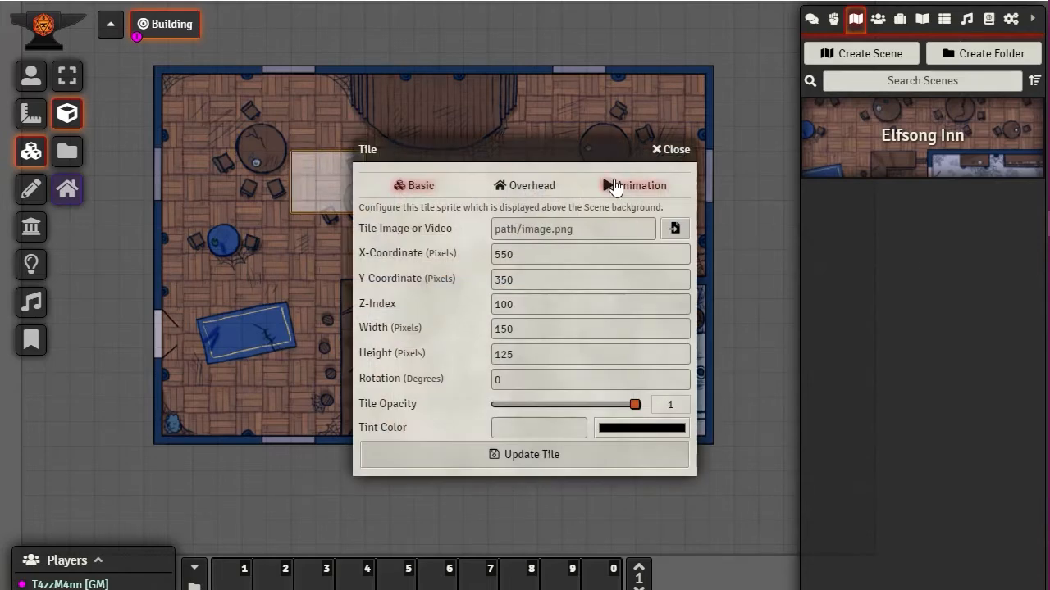
Assign Magic Circle.png from worlds/barebones/assets/images/props as the tile's image and save the tile
left_click_drag(527, 158, 714, 81)
left_click(855, 153)
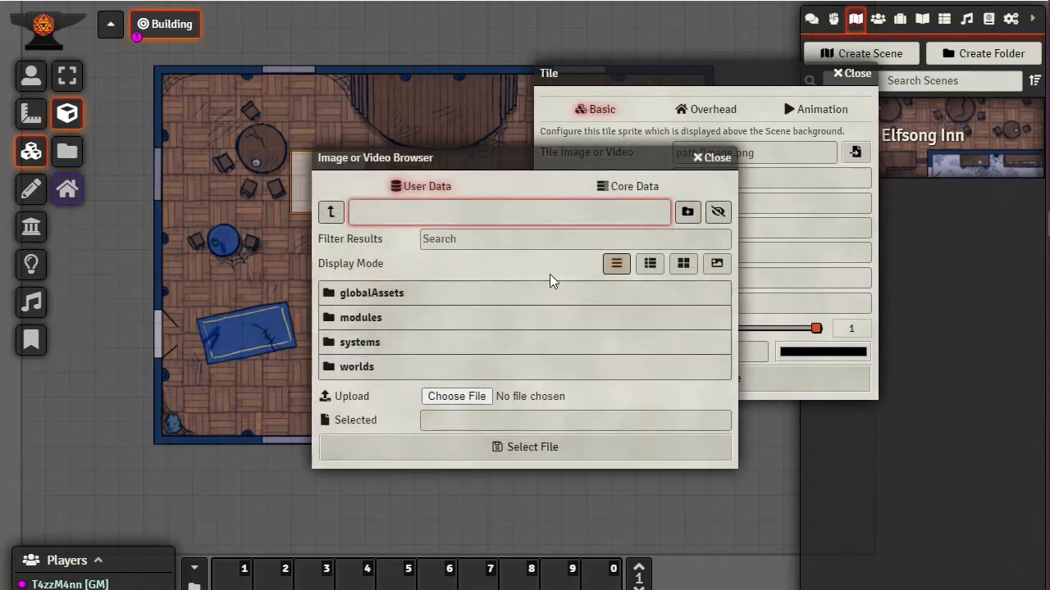
left_click(362, 372)
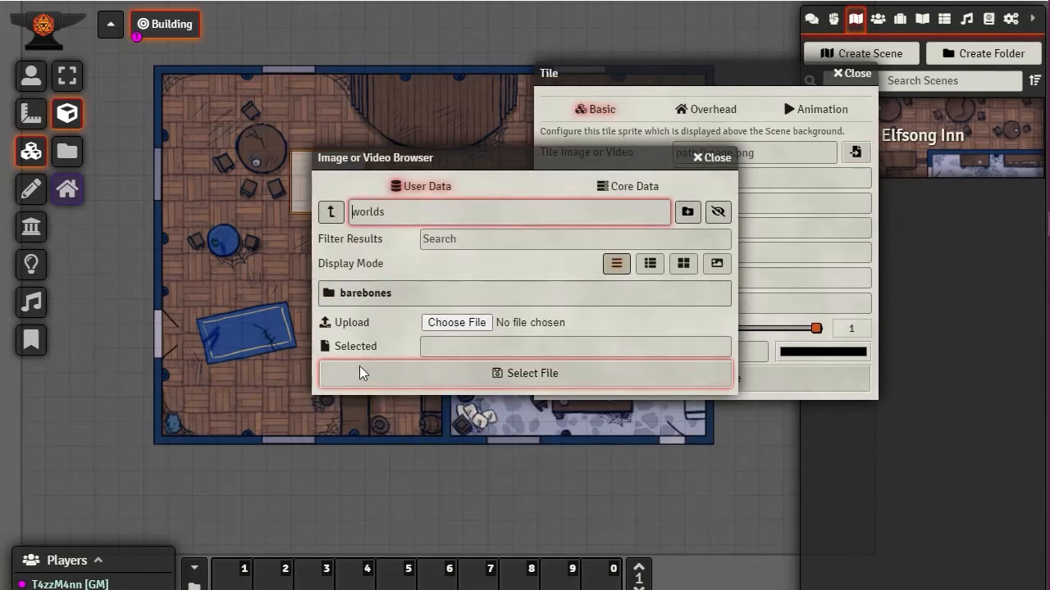
left_click(359, 299)
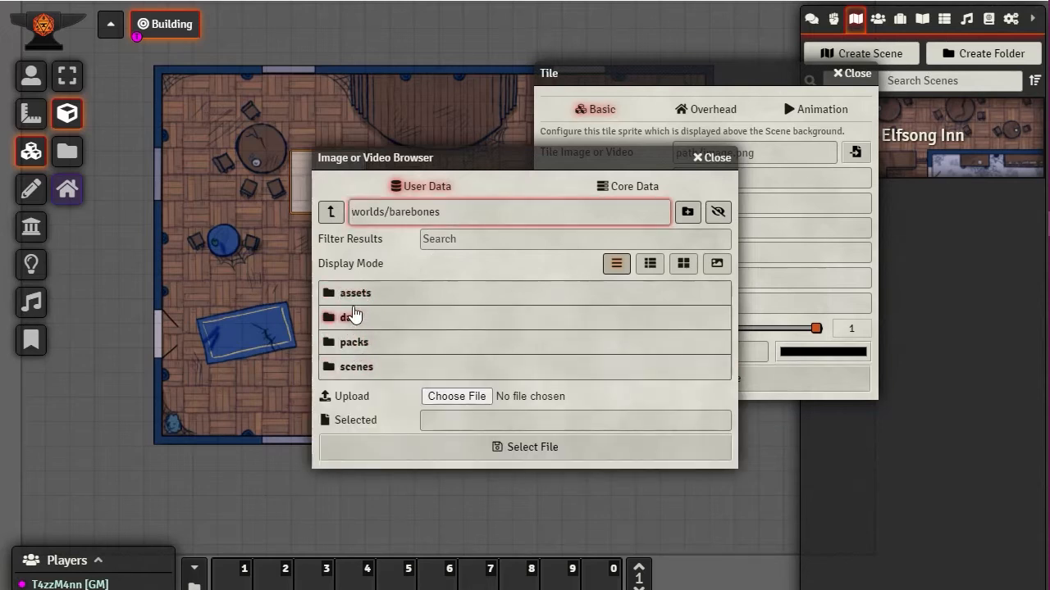
left_click(357, 297)
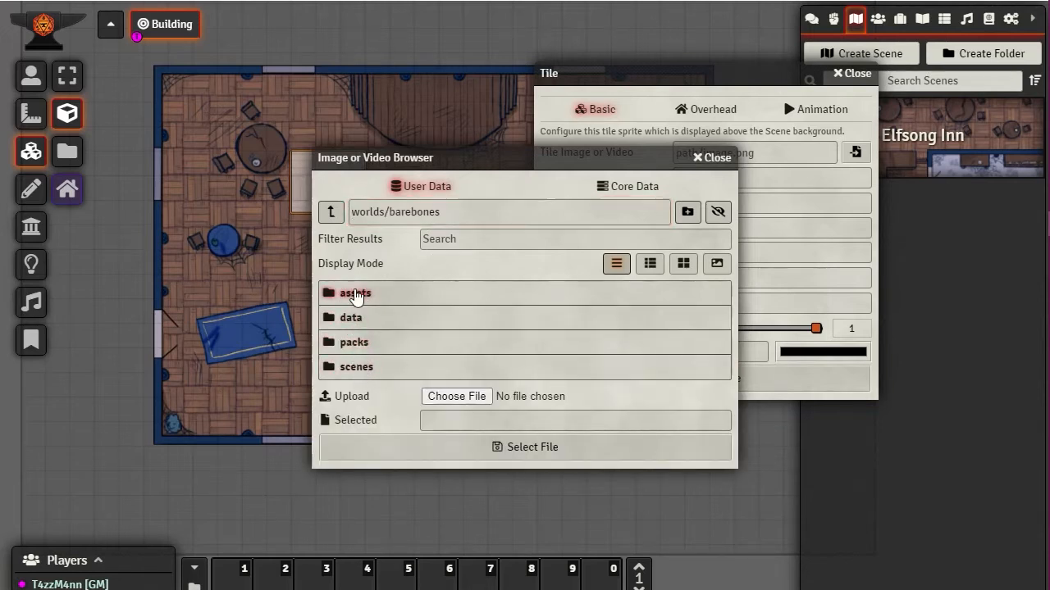
left_click(387, 320)
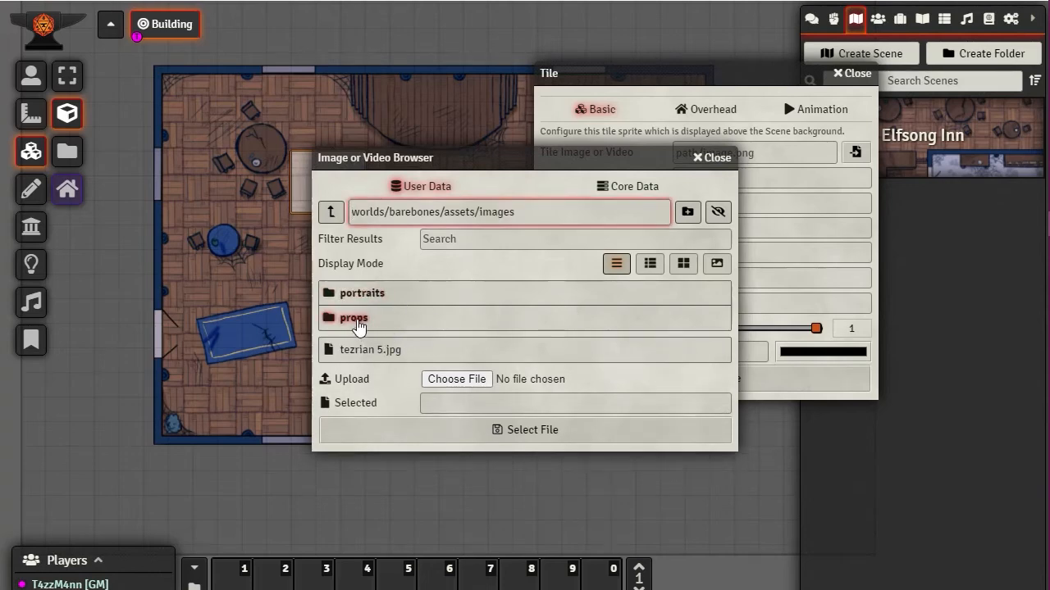
left_click(359, 324)
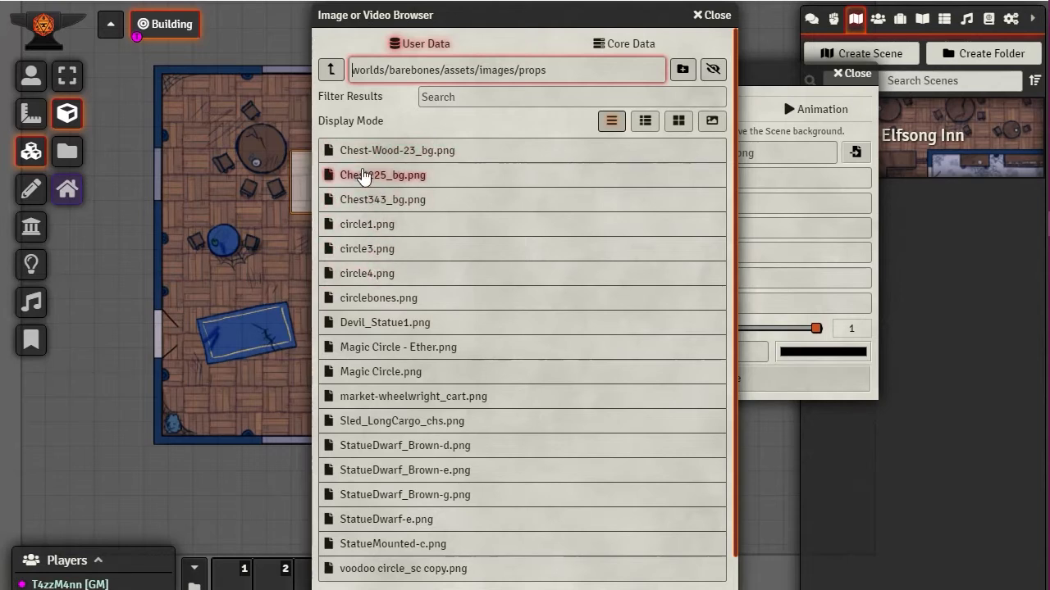
left_click(384, 374)
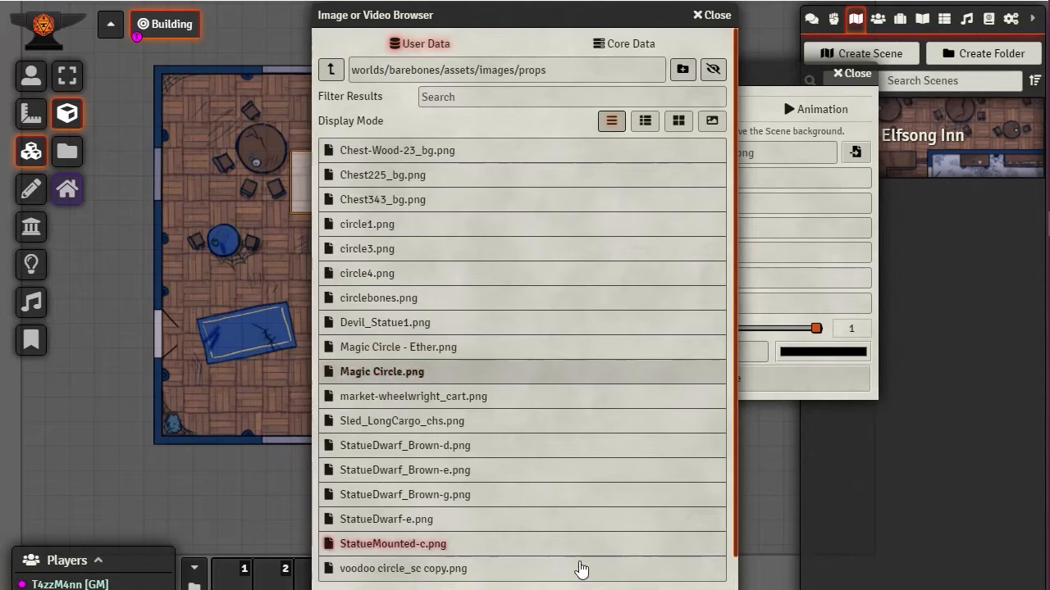
scroll(541, 424, "down", 2)
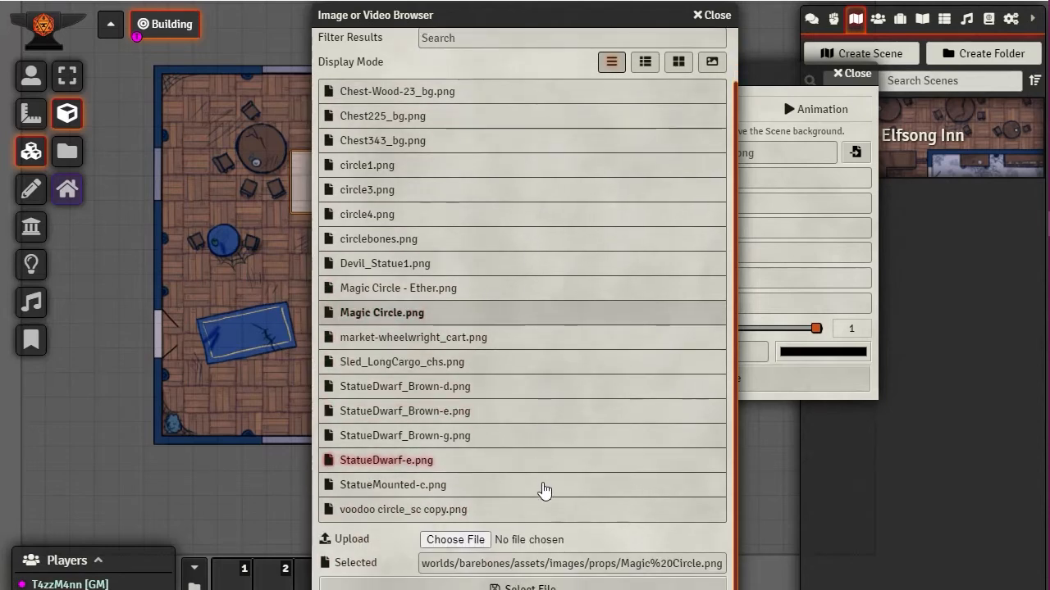
left_click(535, 585)
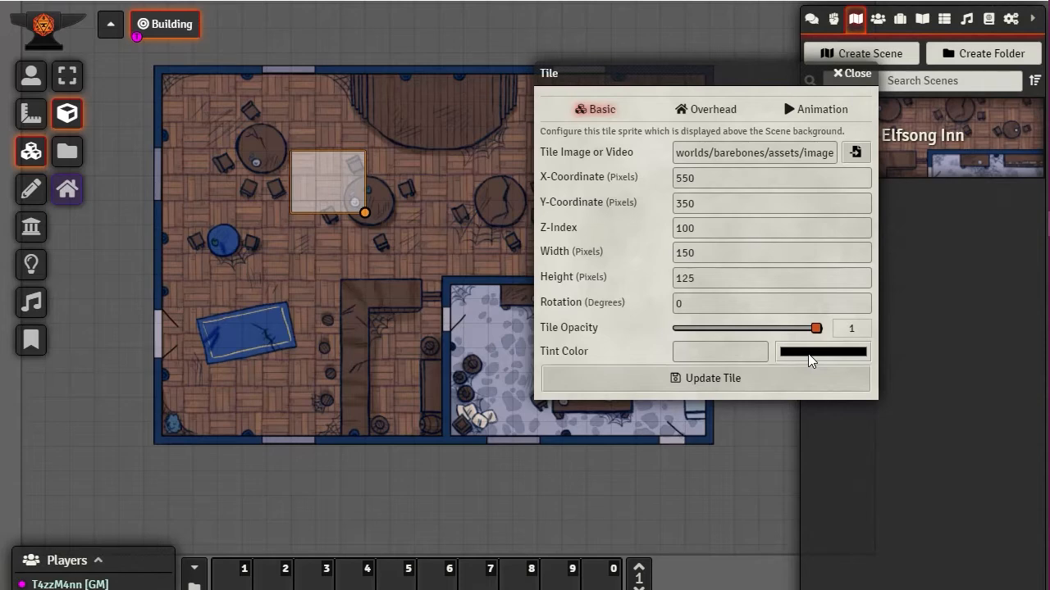
left_click(718, 381)
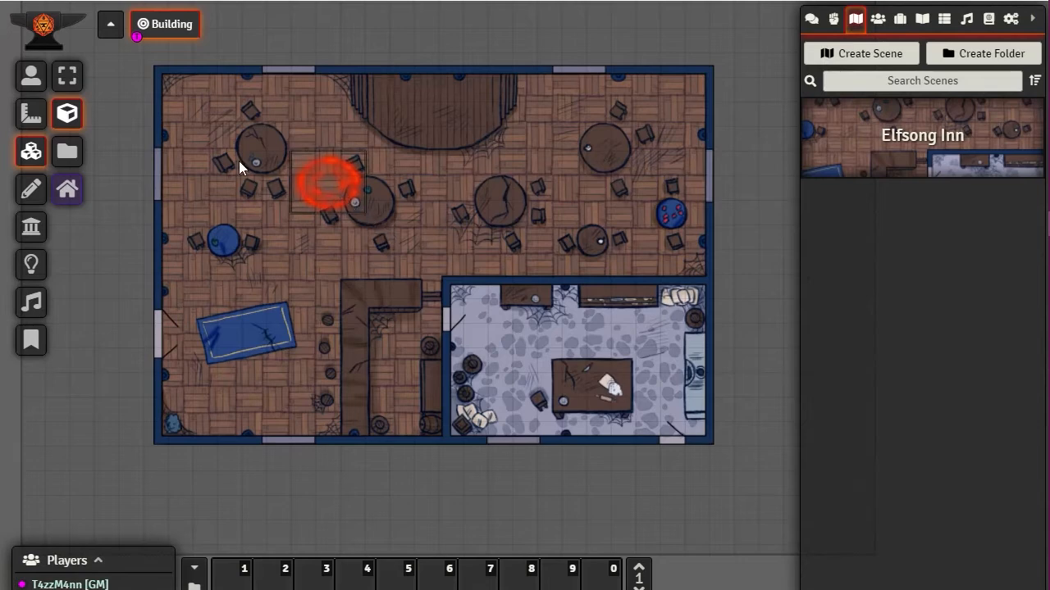
Enlarge the magic circle tile to about 325 by 325 pixels and position it over the stage
left_click(67, 76)
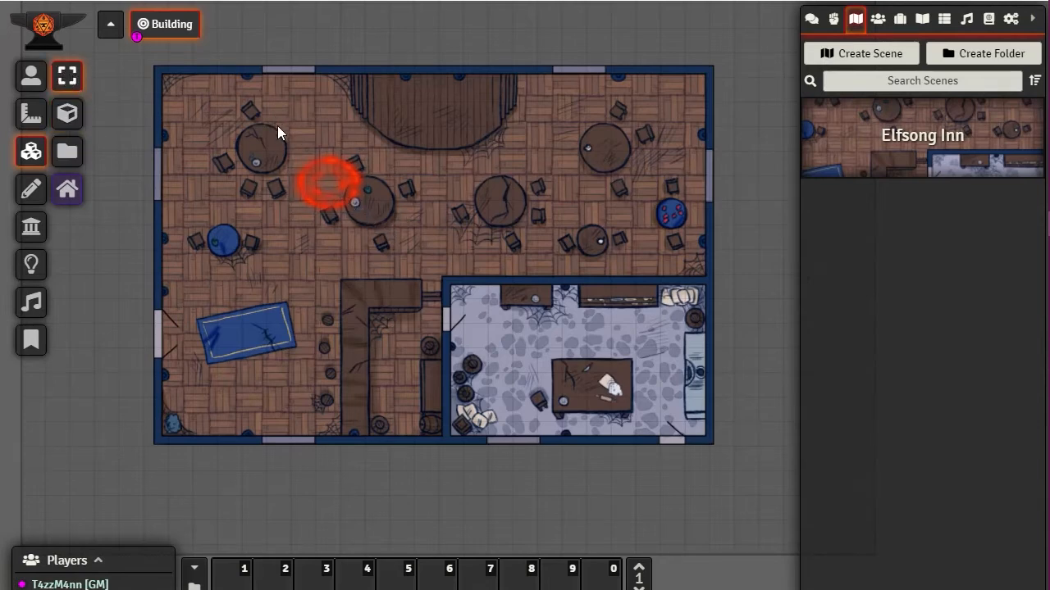
left_click_drag(278, 128, 392, 251)
left_click_drag(365, 213, 254, 339)
left_click_drag(305, 394, 398, 257)
left_click_drag(394, 190, 488, 444)
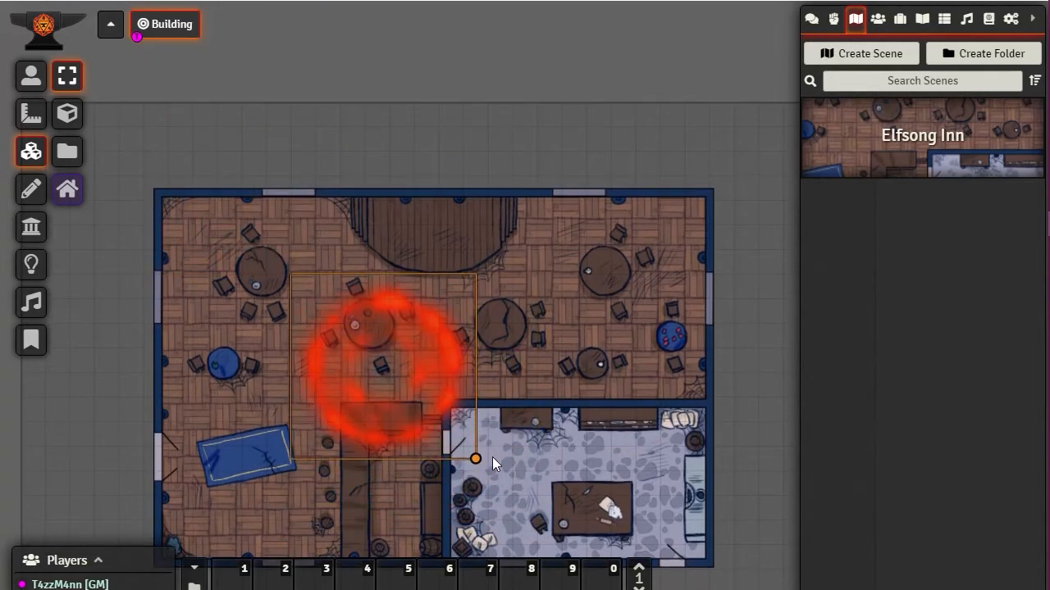
left_click_drag(474, 458, 485, 302)
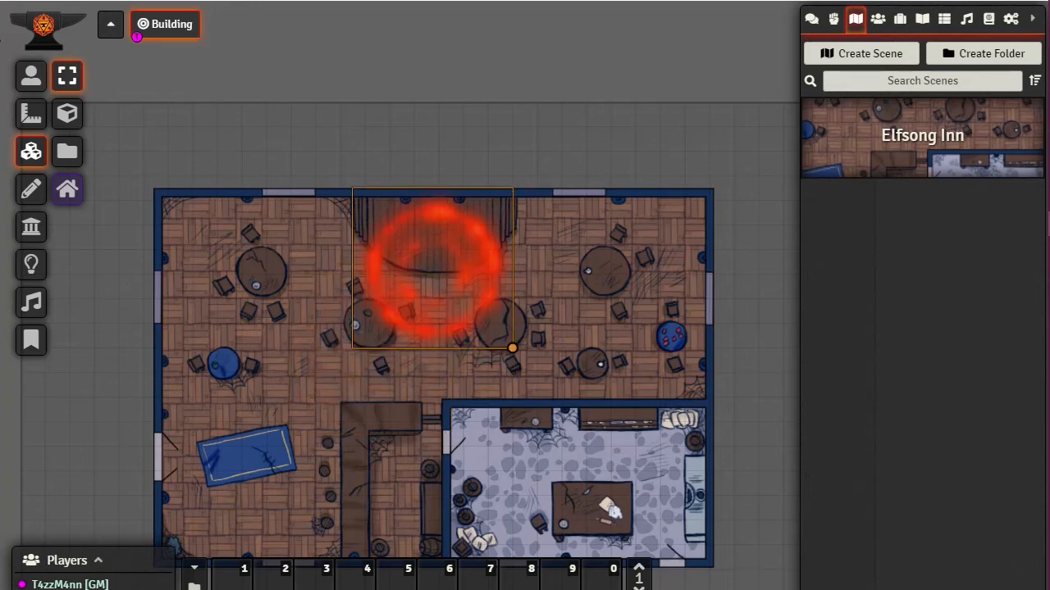
Examine the magic circle tile's basic, overhead and animation settings, including the available occlusion modes, and close its configuration without saving
double_click(513, 351)
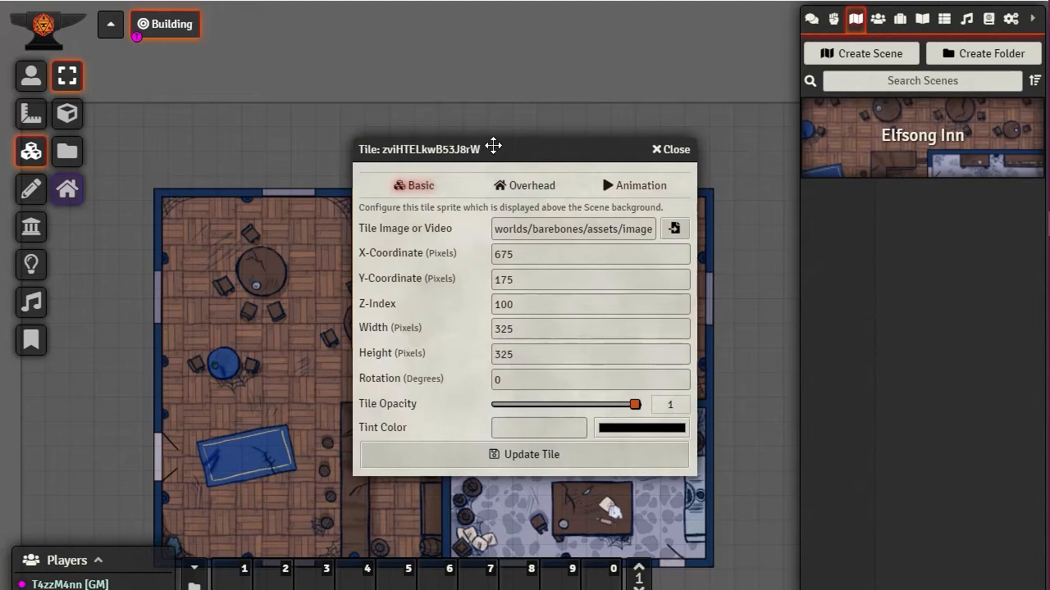
left_click_drag(492, 140, 702, 54)
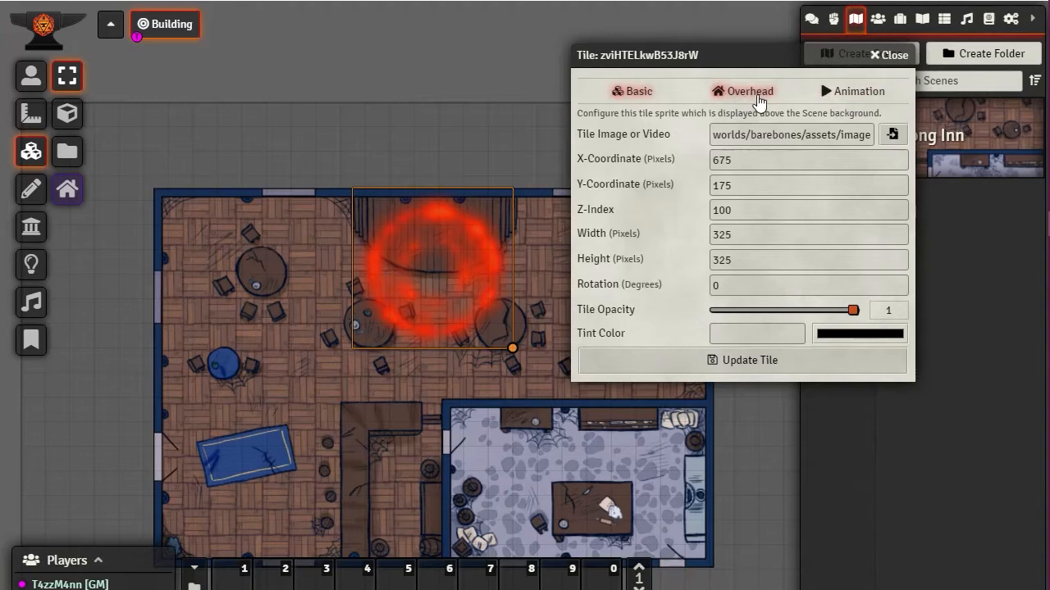
left_click(753, 95)
left_click(860, 100)
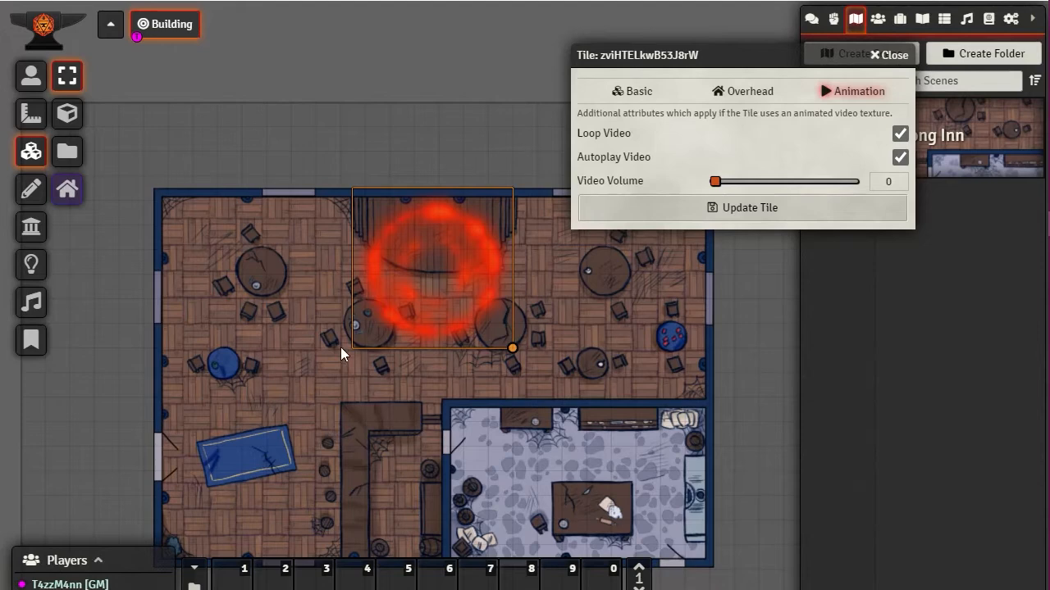
left_click(748, 94)
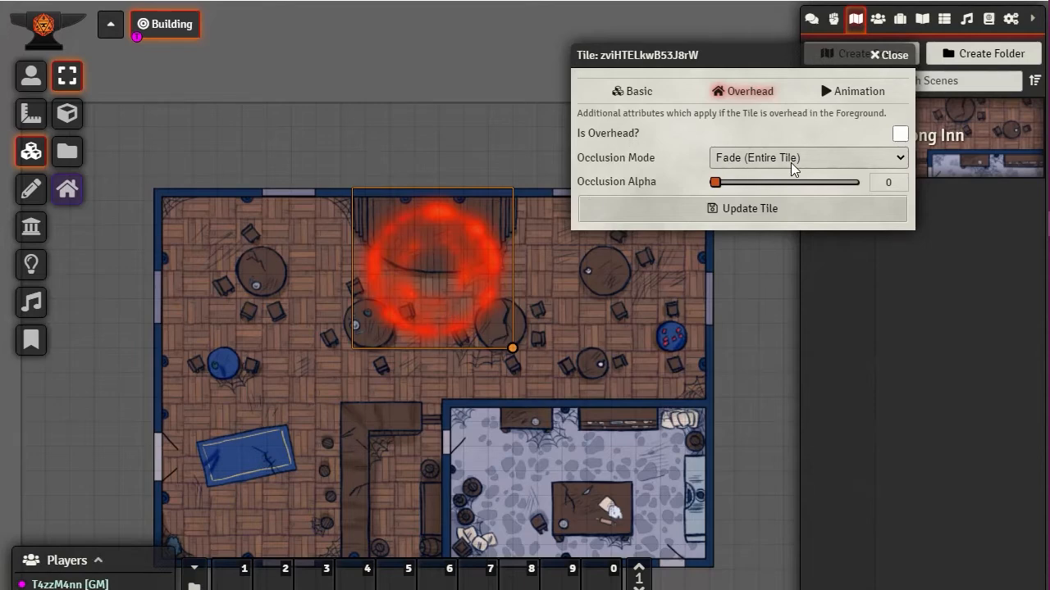
left_click(900, 159)
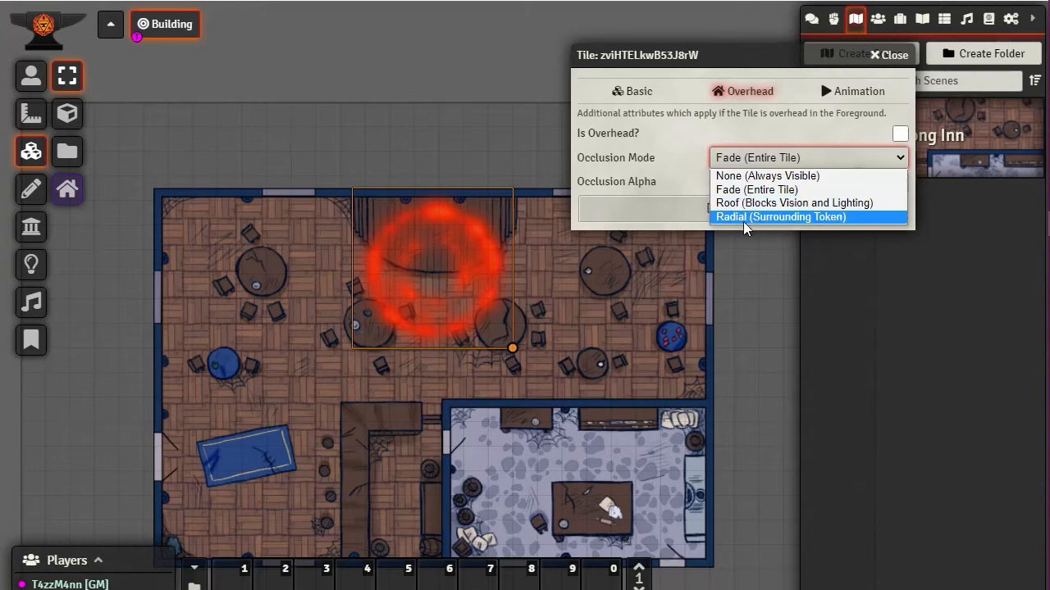
left_click(670, 141)
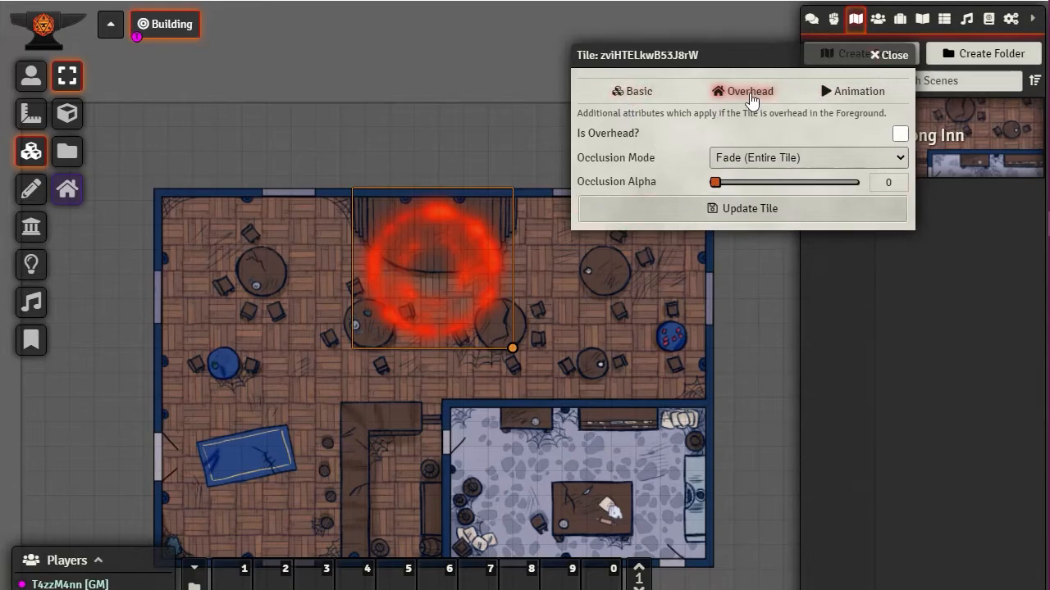
left_click(900, 55)
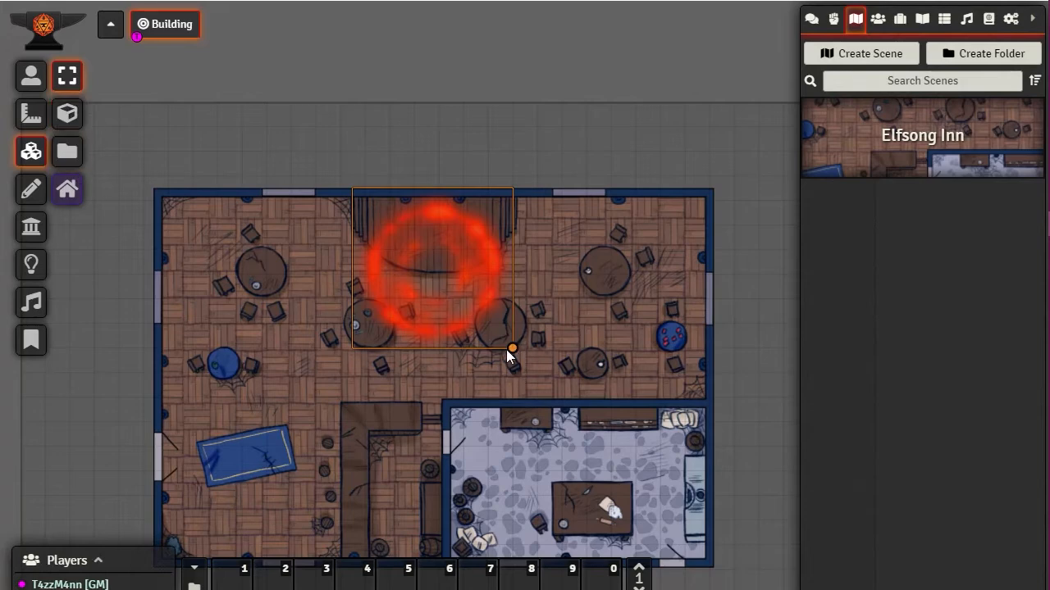
Shrink the magic circle tile over the upper-left table and delete it from the scene
left_click_drag(468, 235, 285, 253)
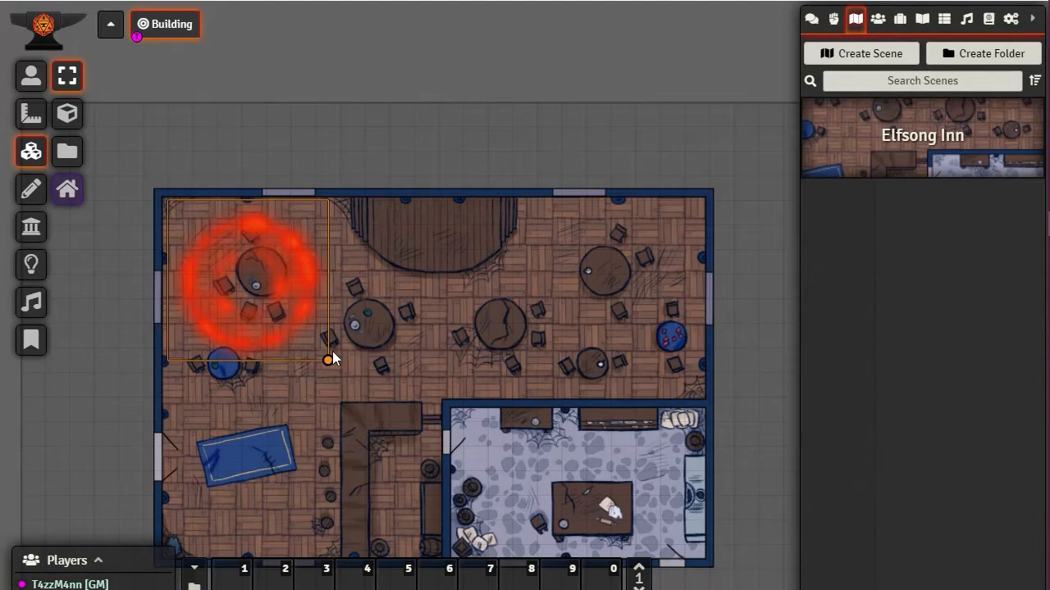
left_click_drag(328, 360, 282, 318)
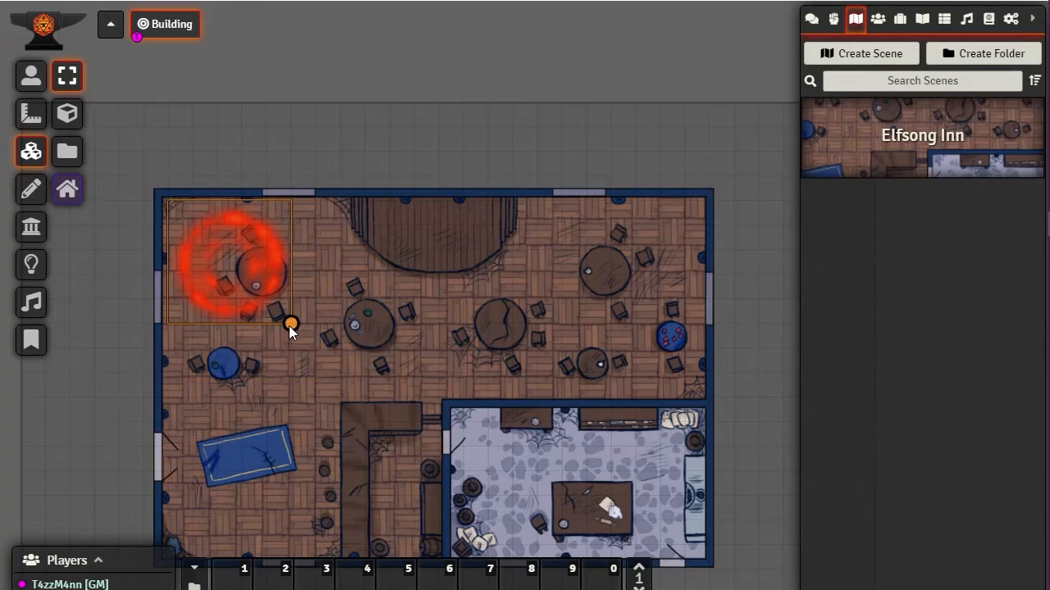
key("Delete")
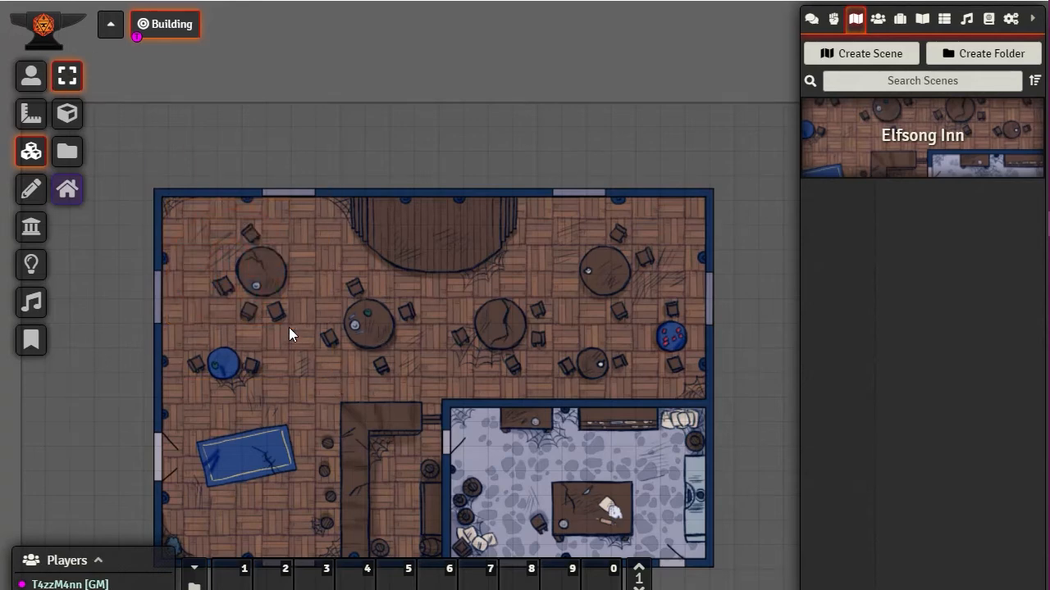
Place the brown wooden chest image from worlds/barebones/assets/images/props as a tile between the upper-left table and its neighbouring round table
left_click(67, 155)
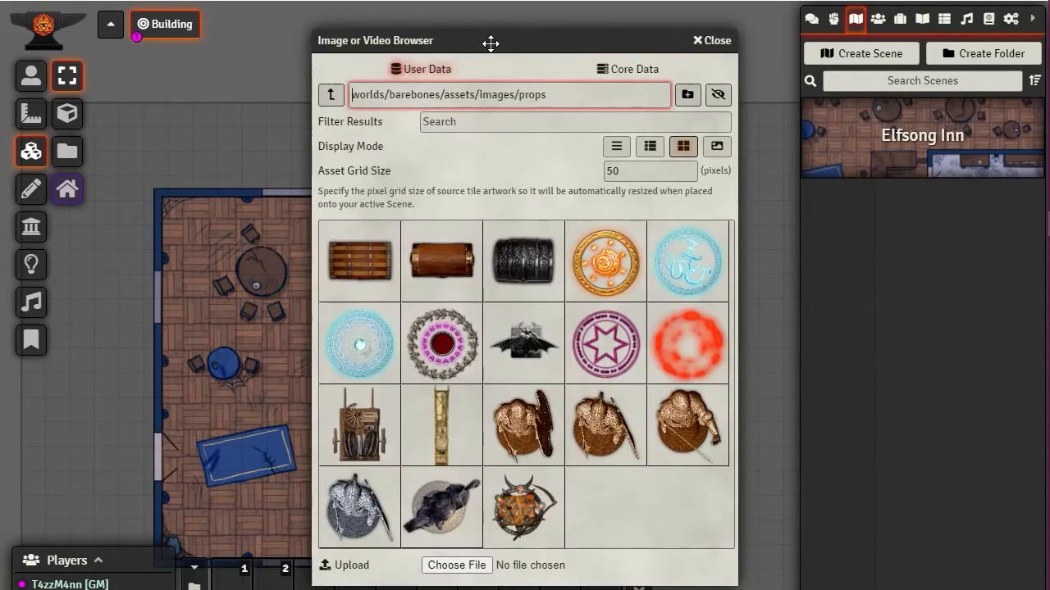
left_click_drag(490, 43, 778, 28)
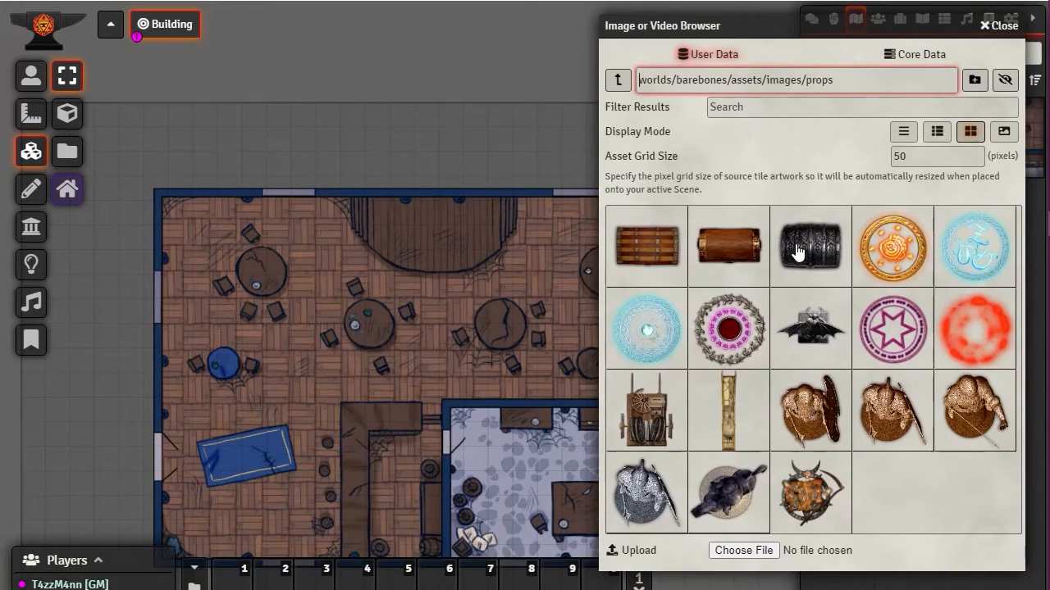
left_click_drag(744, 246, 337, 295)
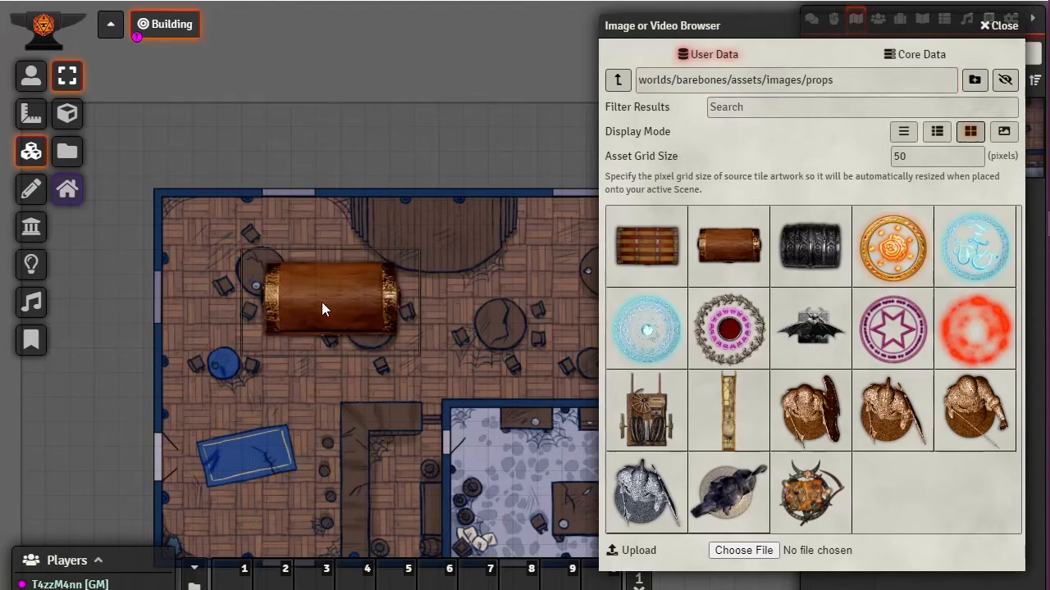
Tint the chest tile dark brown with the colour #4d250a
left_click_drag(189, 199, 505, 441)
double_click(417, 357)
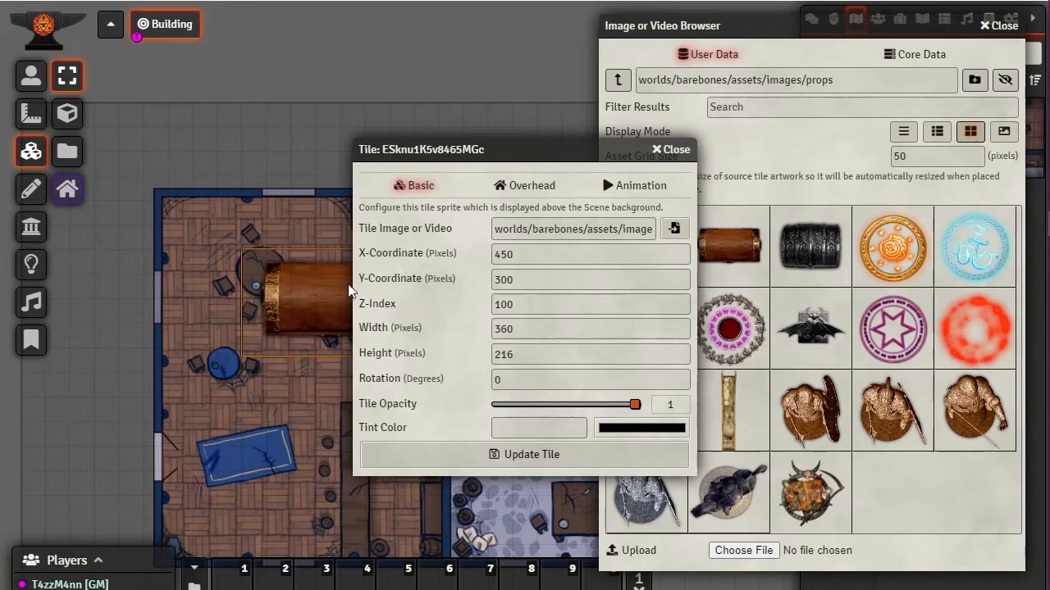
left_click_drag(480, 155, 582, 64)
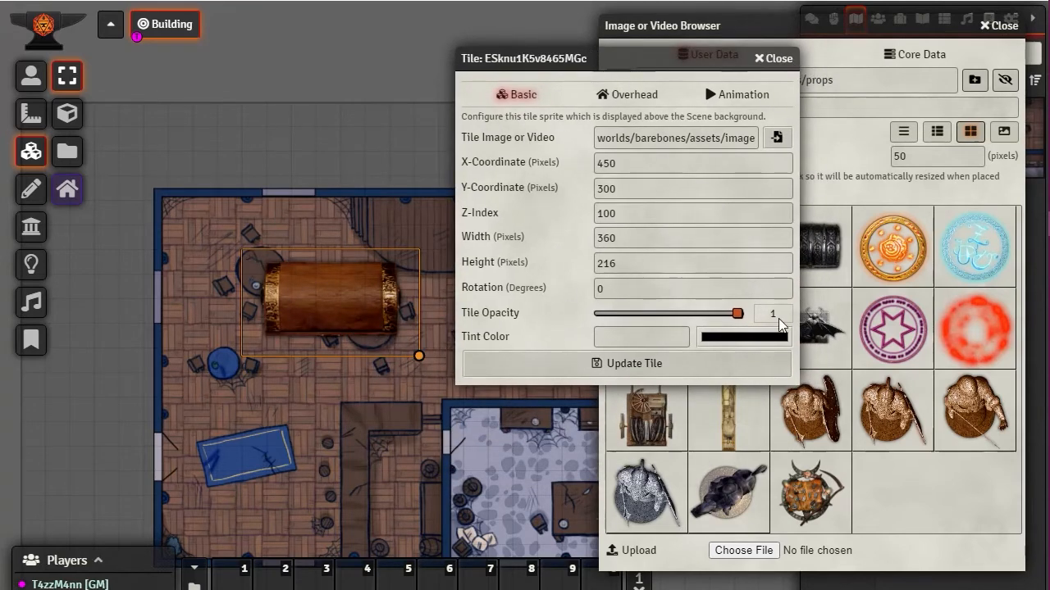
left_click(742, 343)
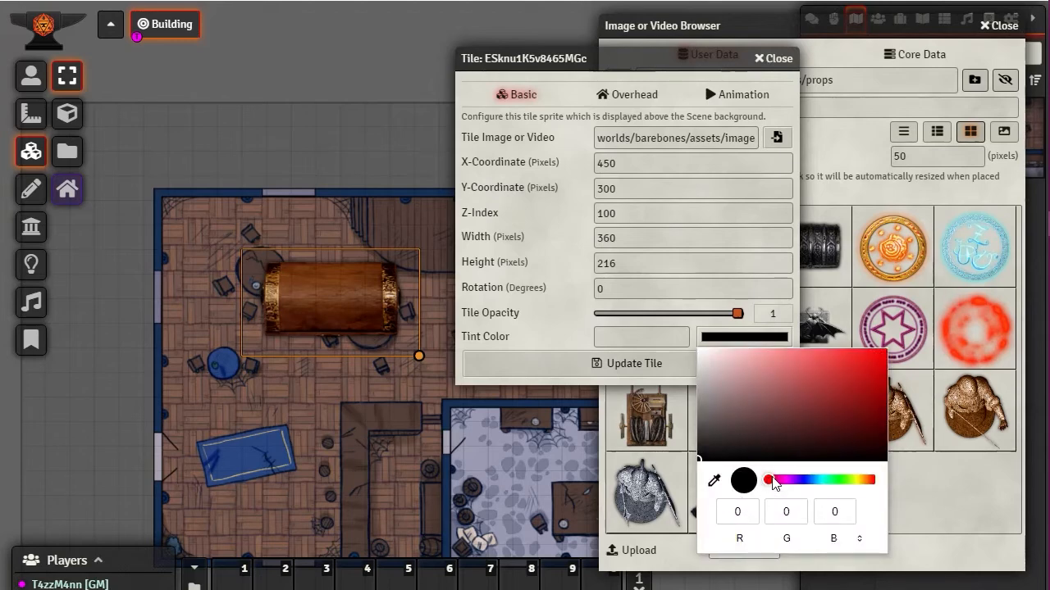
left_click_drag(769, 479, 870, 486)
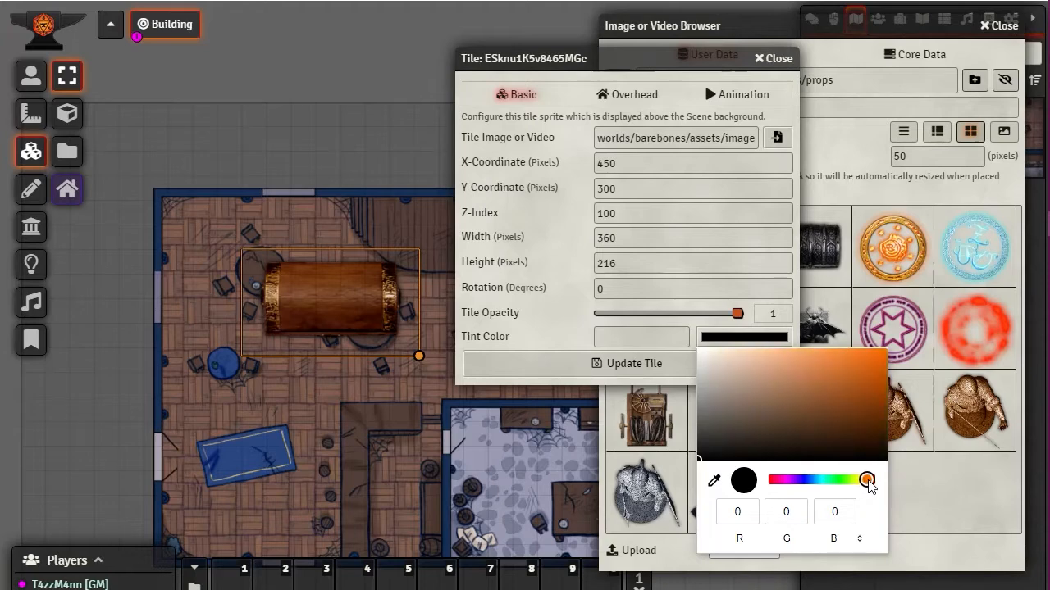
left_click_drag(871, 421, 861, 428)
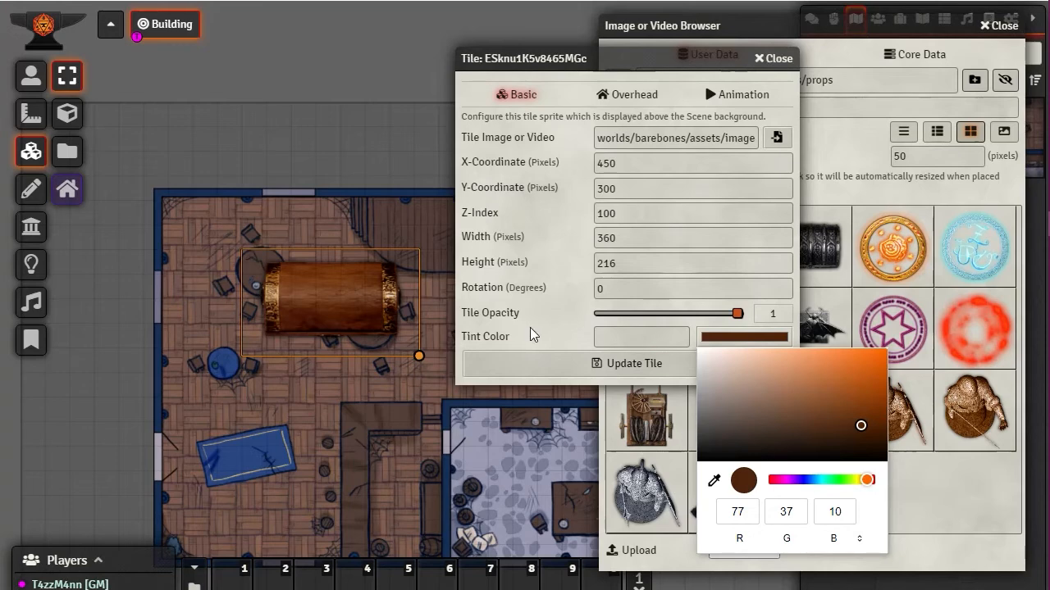
left_click(567, 329)
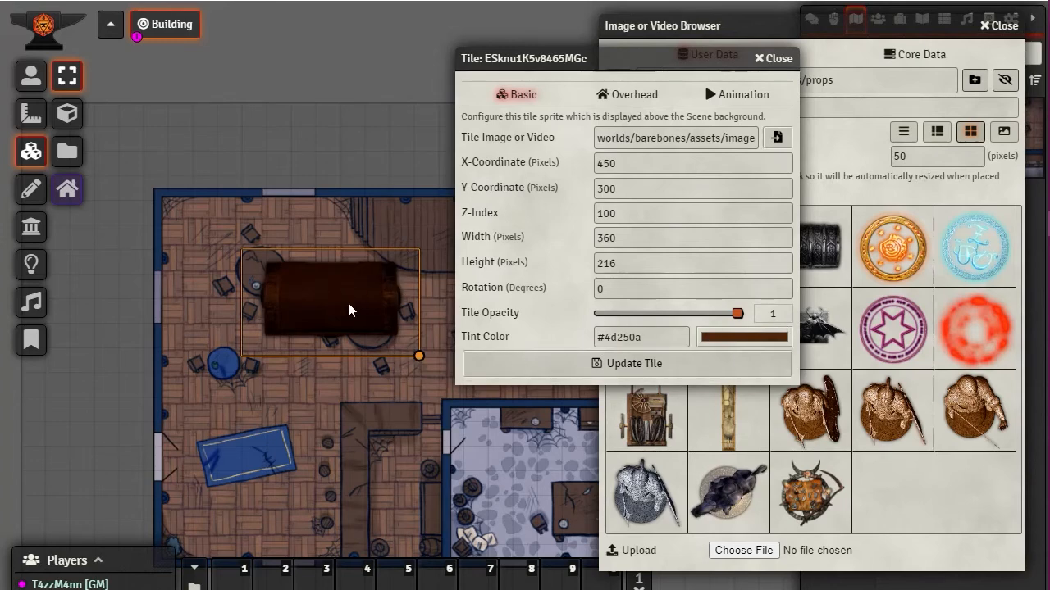
Set the chest tile's tint colour to white, #ffffff
left_click(742, 337)
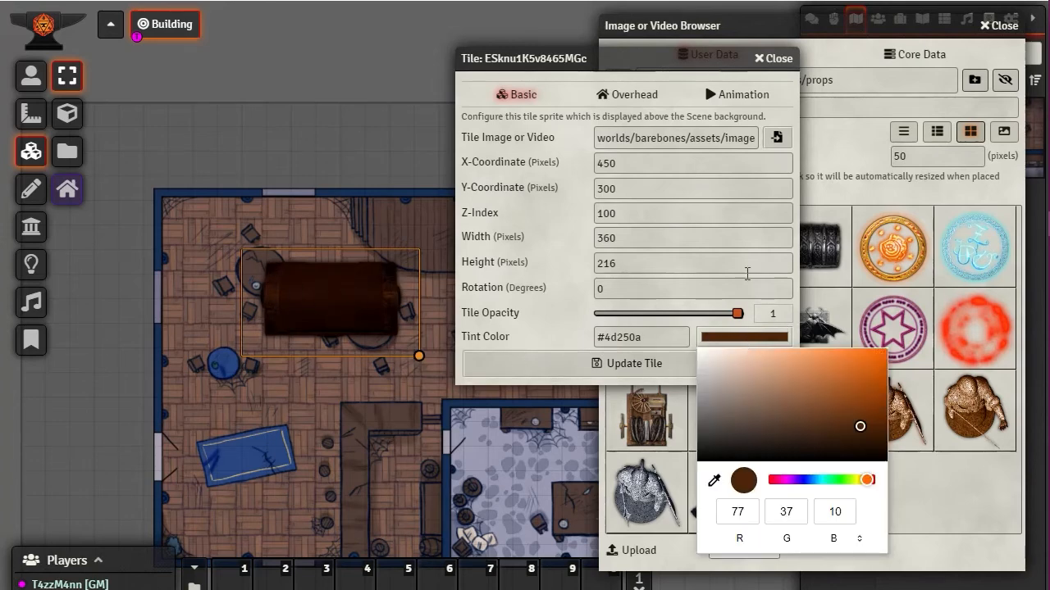
left_click_drag(749, 380, 619, 332)
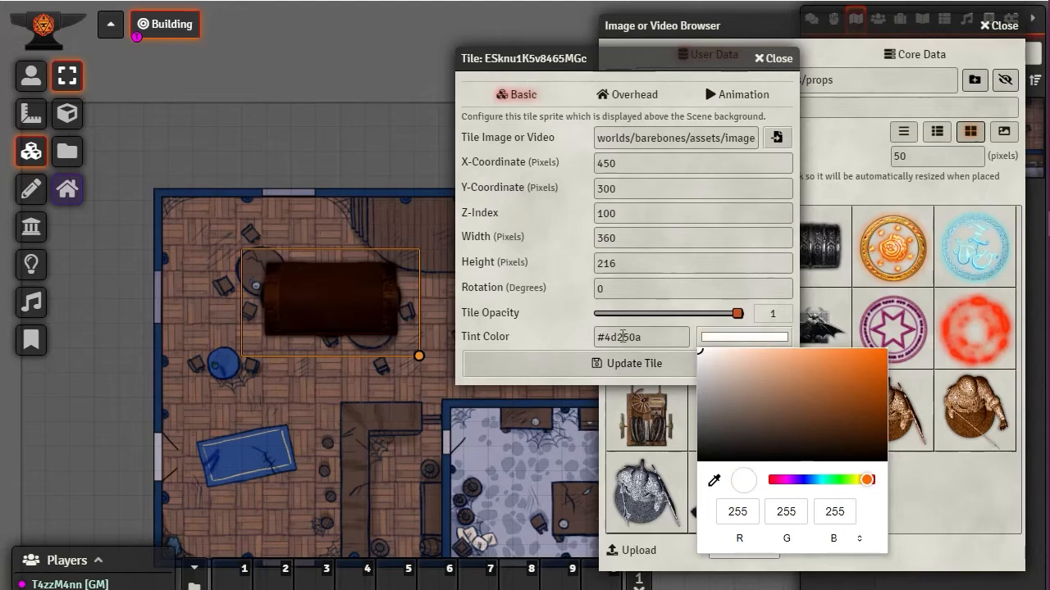
left_click(564, 320)
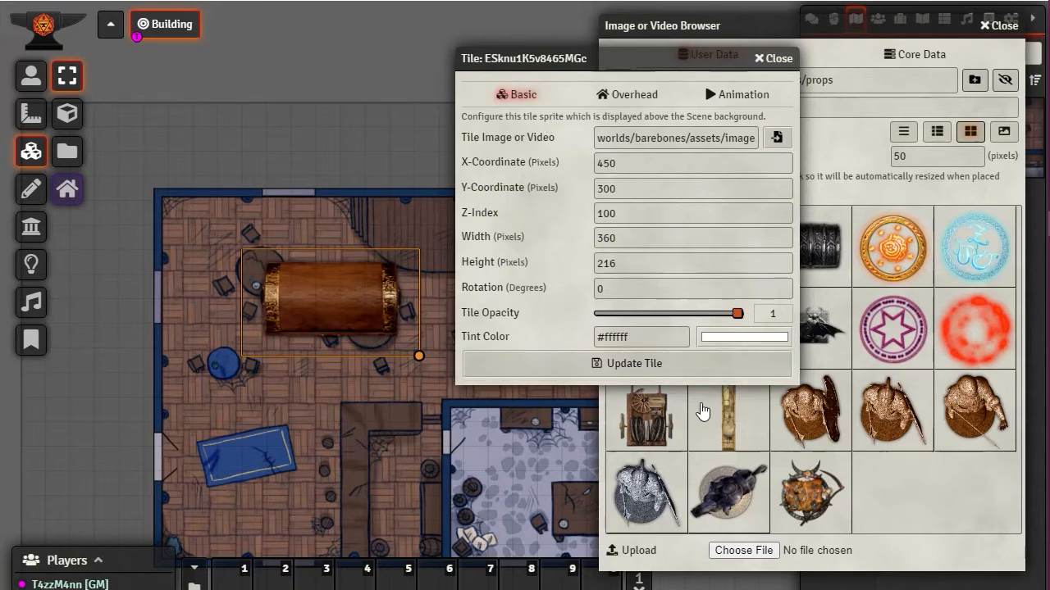
Rotate the chest tile until it stands nearly upright and enlarge it between the stage and the bar counter
left_click(475, 297)
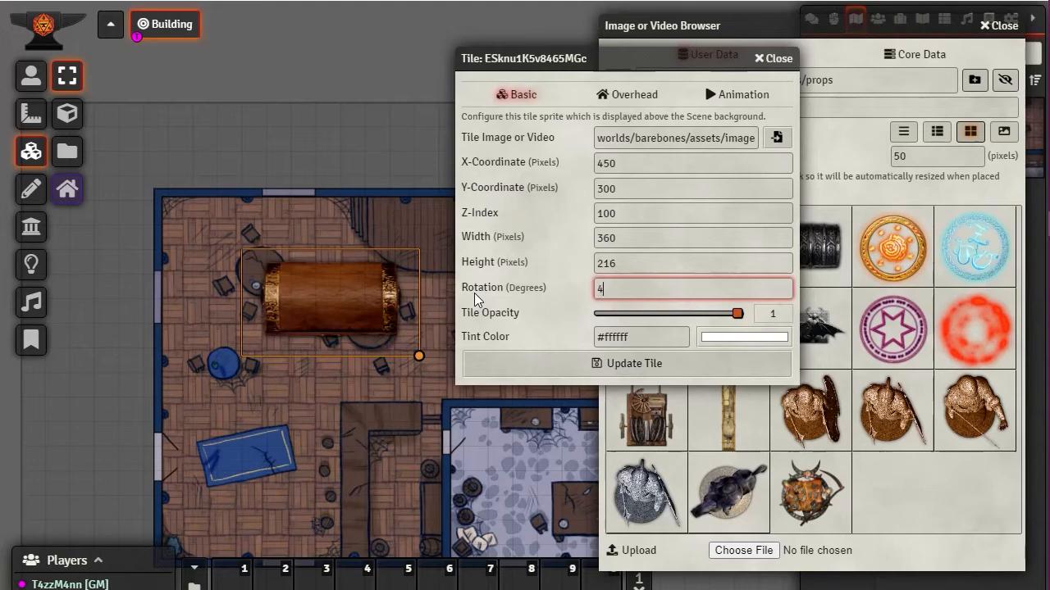
left_click(633, 363)
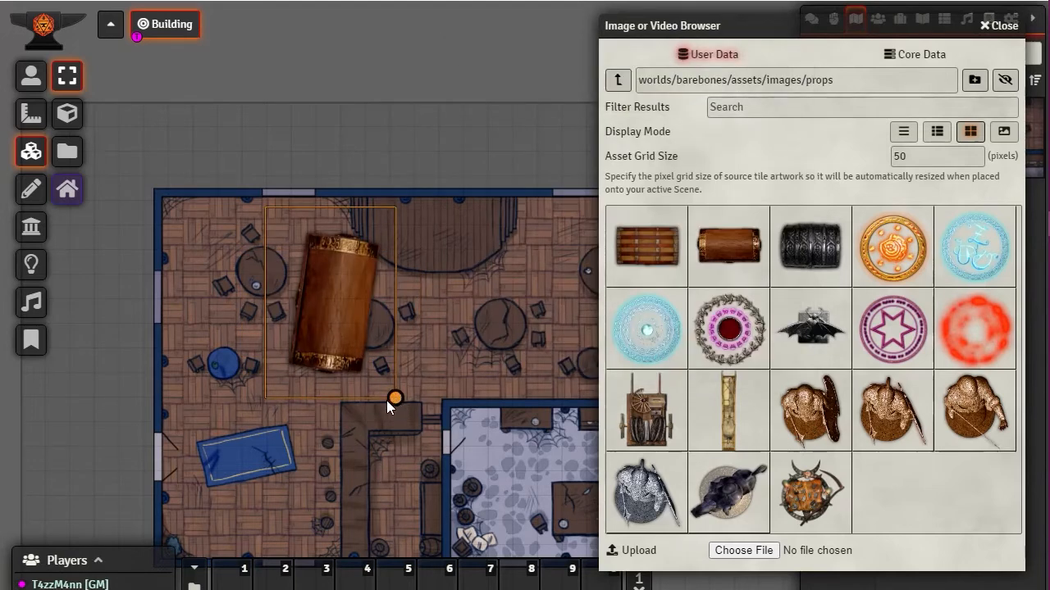
left_click_drag(396, 399, 468, 377)
scroll(467, 377, "down", 2)
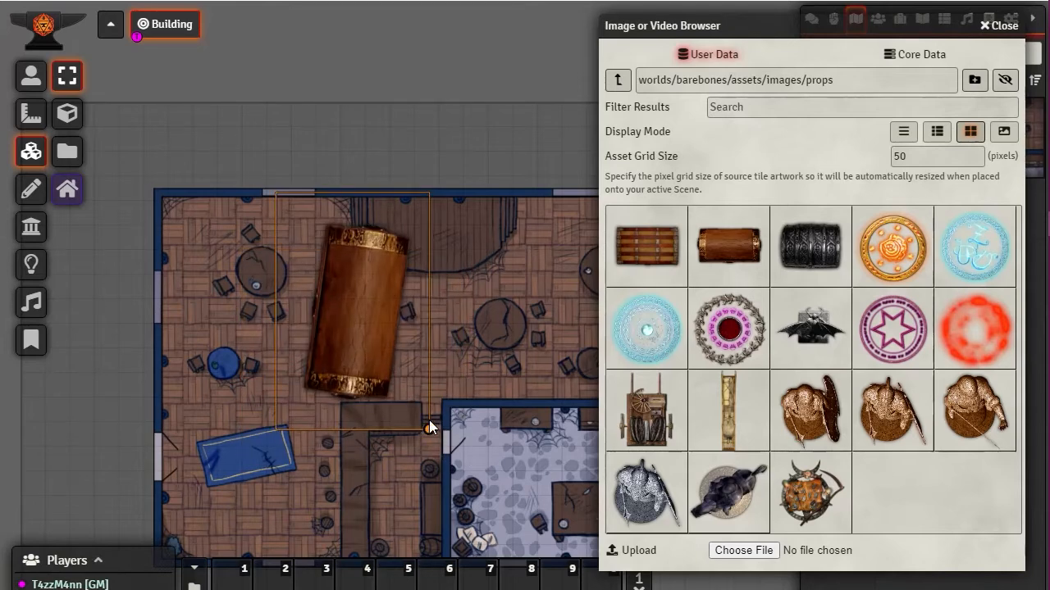
scroll(434, 429, "down", 4)
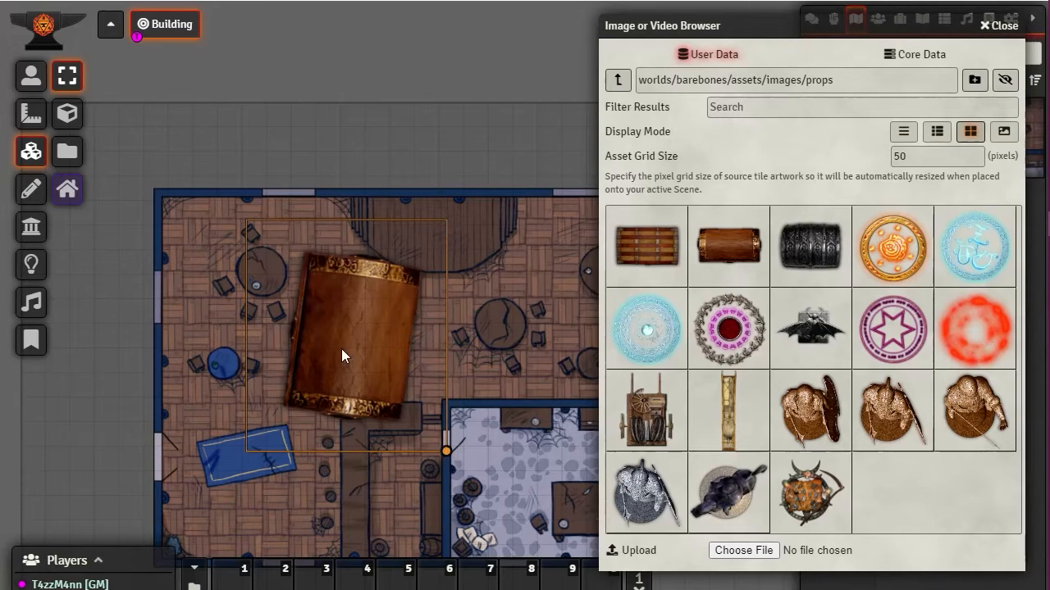
Delete the chest tile from the scene and close the image browser
key("Delete")
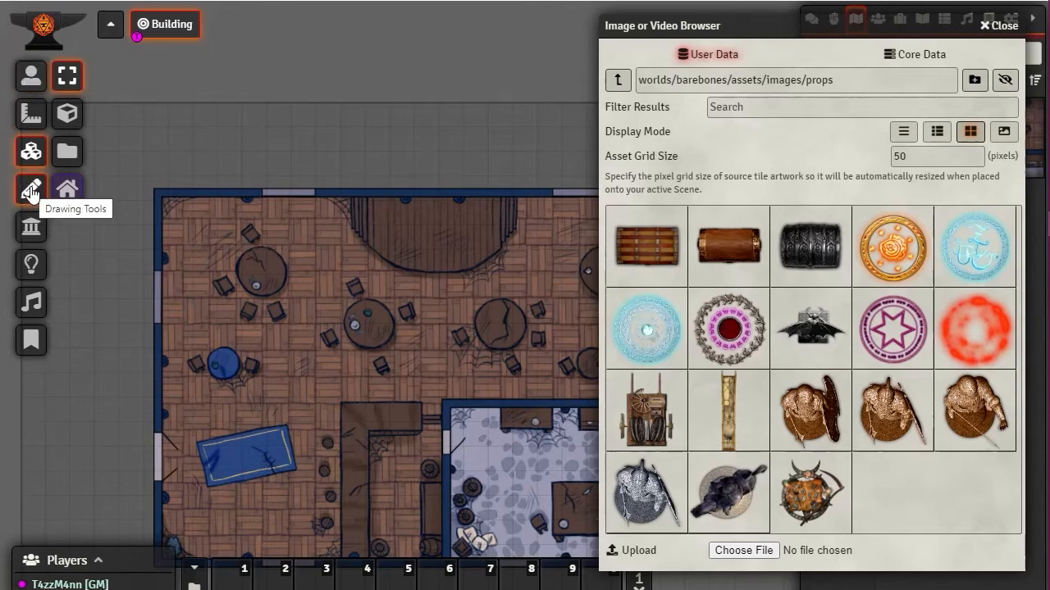
left_click(996, 26)
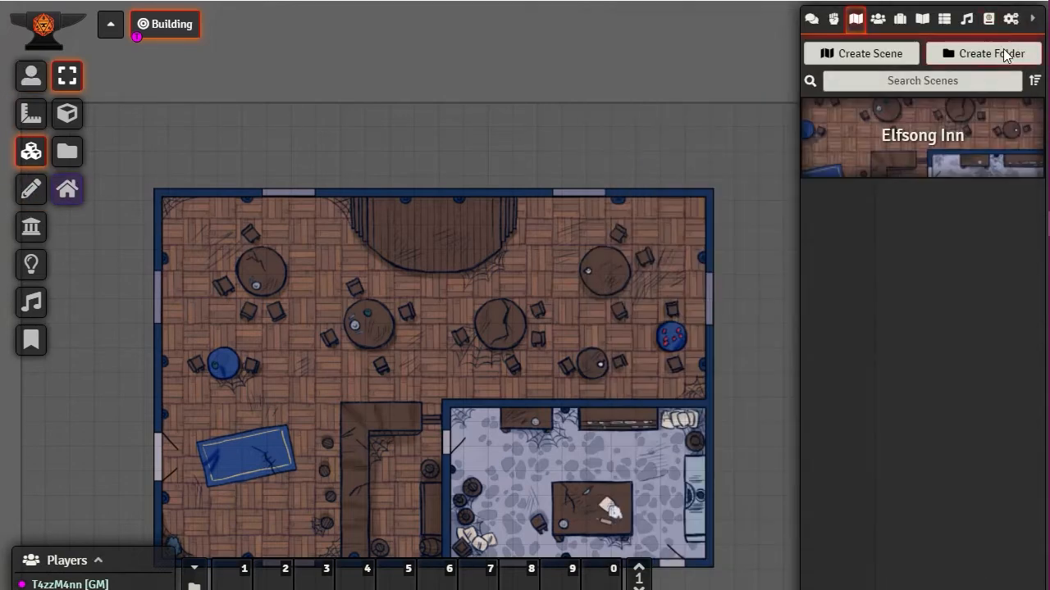
Draw a rectangle of about 200 by 219 pixels around the upper-left table with the drawing tools
left_click(30, 192)
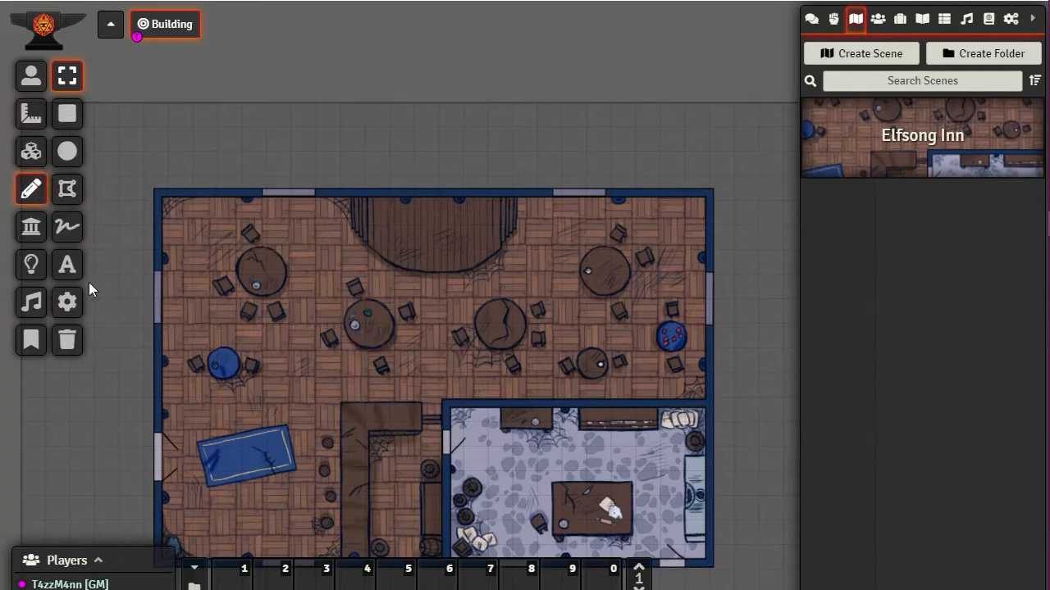
left_click_drag(399, 400, 396, 342)
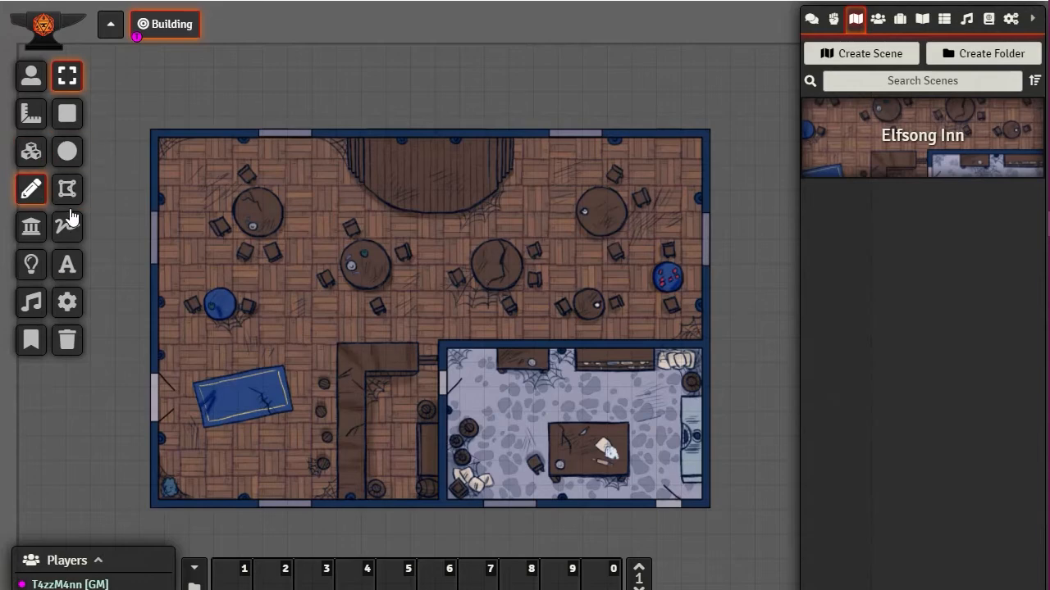
left_click(70, 120)
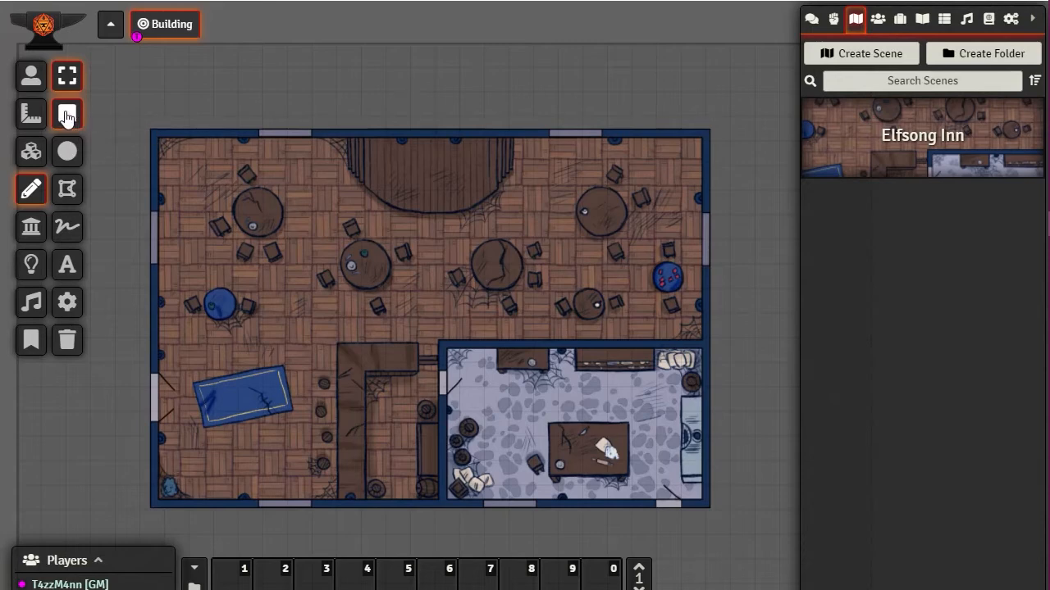
left_click(70, 119)
mouse_move(180, 165)
left_mouse_down()
mouse_move(259, 239)
mouse_move(278, 275)
left_mouse_up()
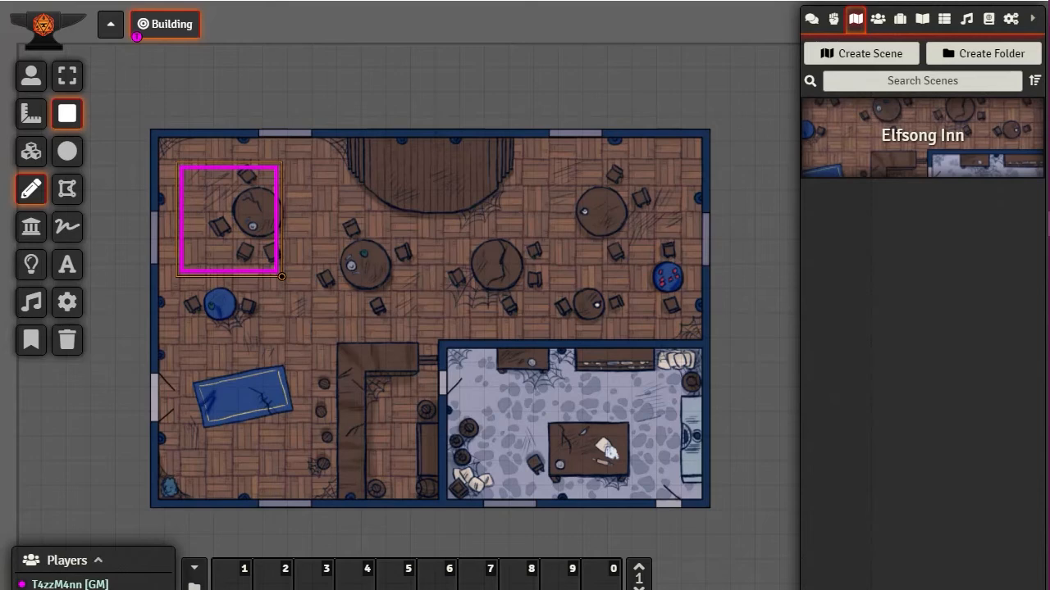
Resize the rectangle around the upper-left table to a width and height of 200 pixels and update the drawing
double_click(281, 276)
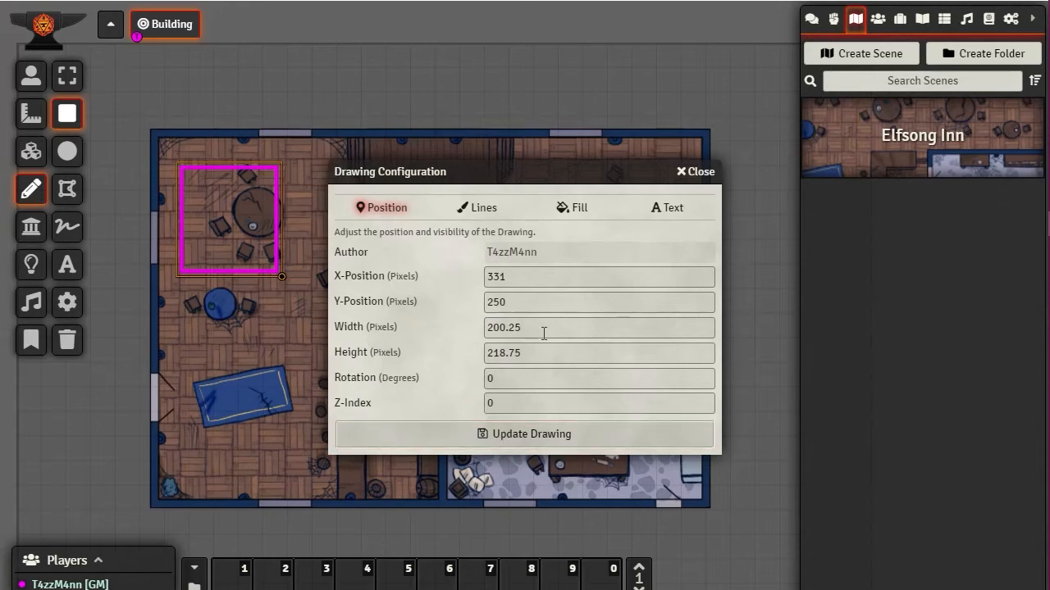
left_click_drag(530, 358, 315, 358)
type("200")
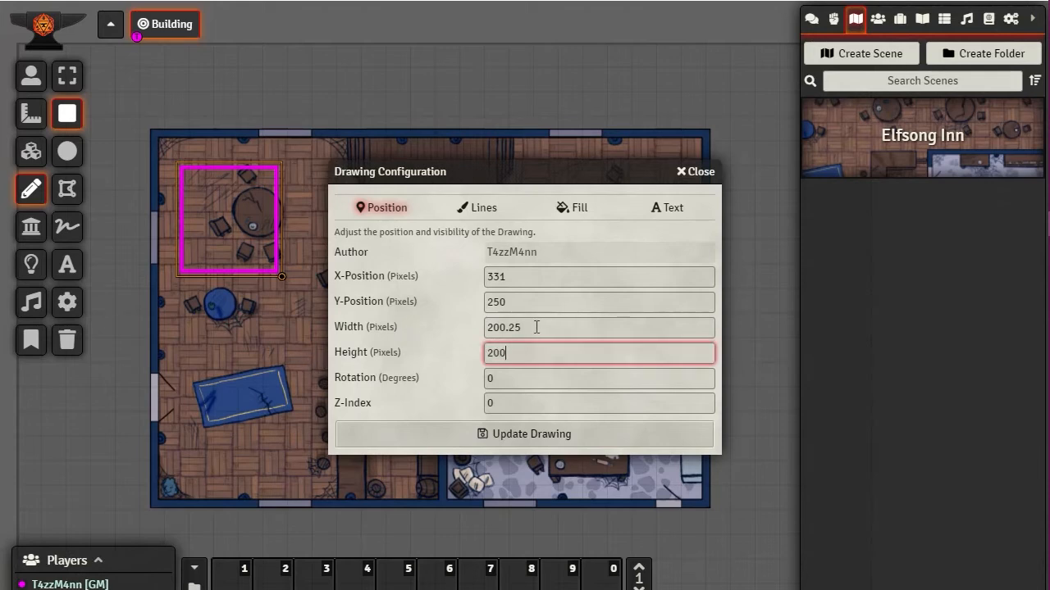
left_click_drag(537, 327, 384, 340)
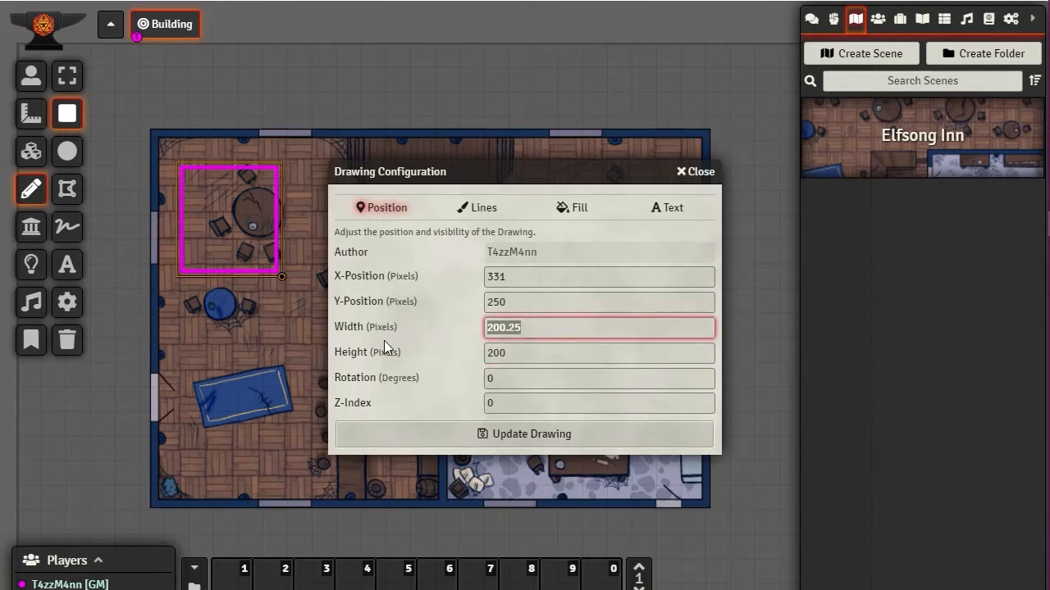
type("200")
left_click(528, 439)
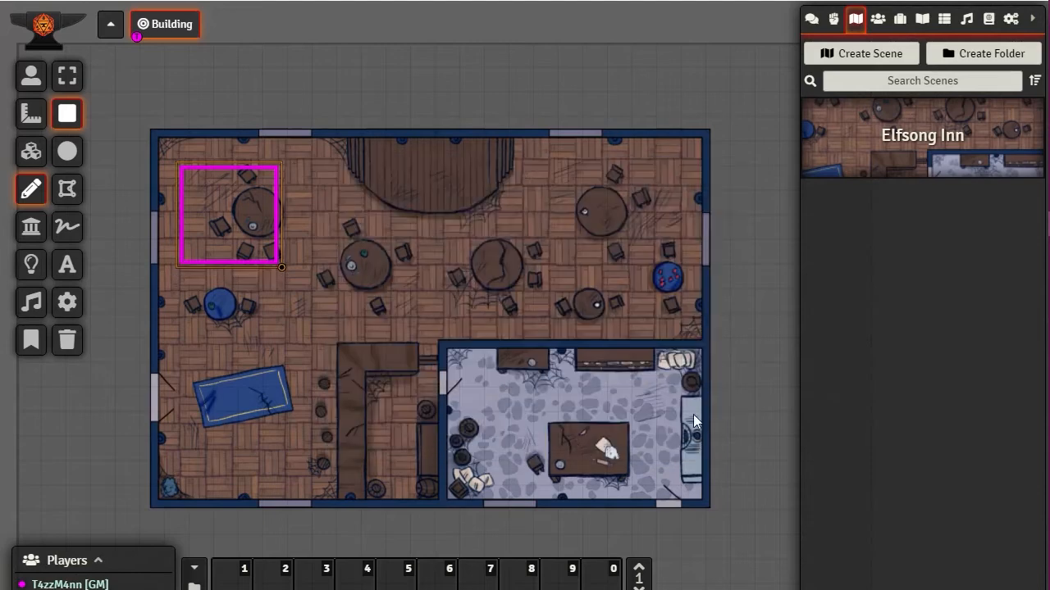
Open the rectangle's line settings and set its line opacity to 1 and smoothing factor to 0
double_click(281, 267)
left_click(480, 211)
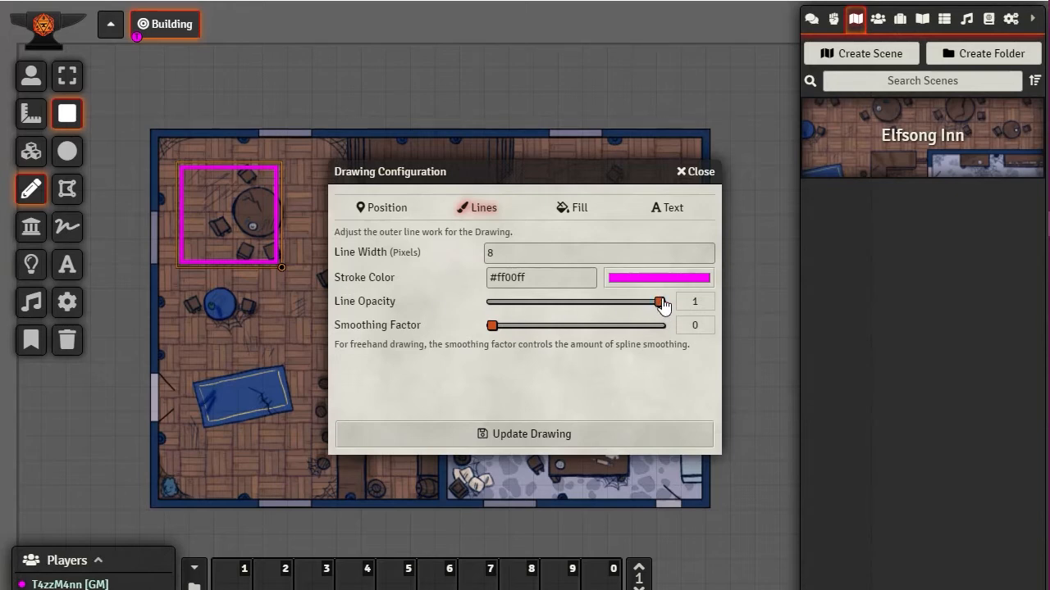
left_click_drag(660, 303, 698, 312)
left_click_drag(492, 326, 450, 333)
Give the rectangle a Pattern fill that uses Magic Circle - Ether.png from the props folder as its texture
left_click(577, 214)
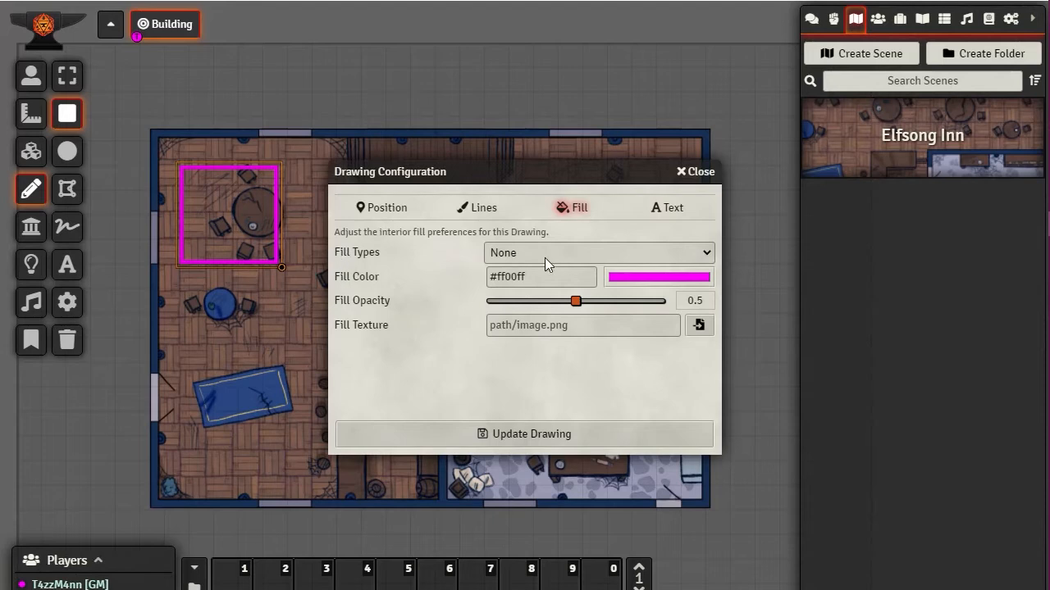
left_click(707, 252)
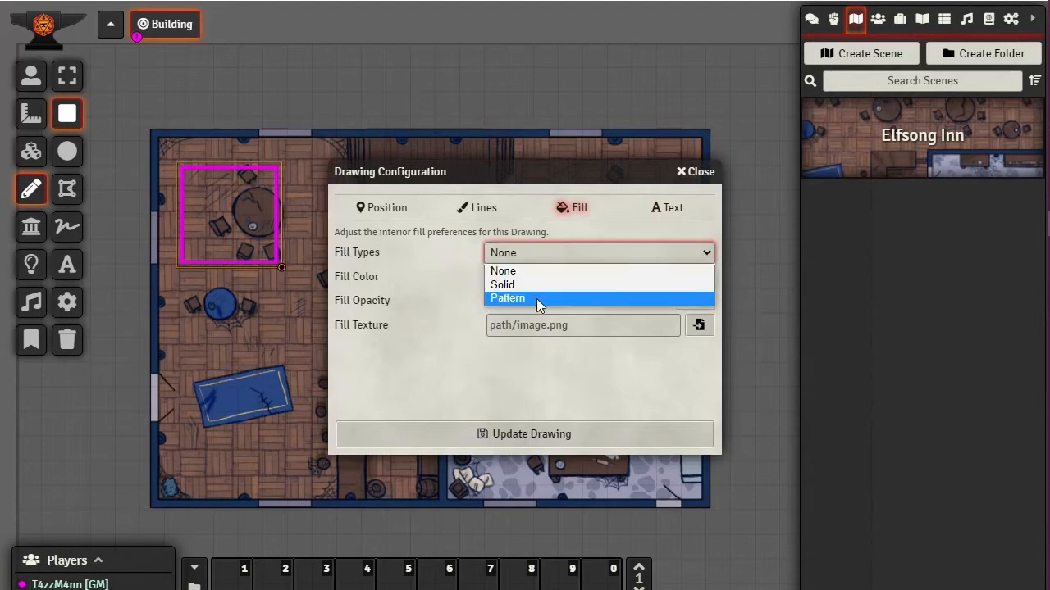
left_click(537, 300)
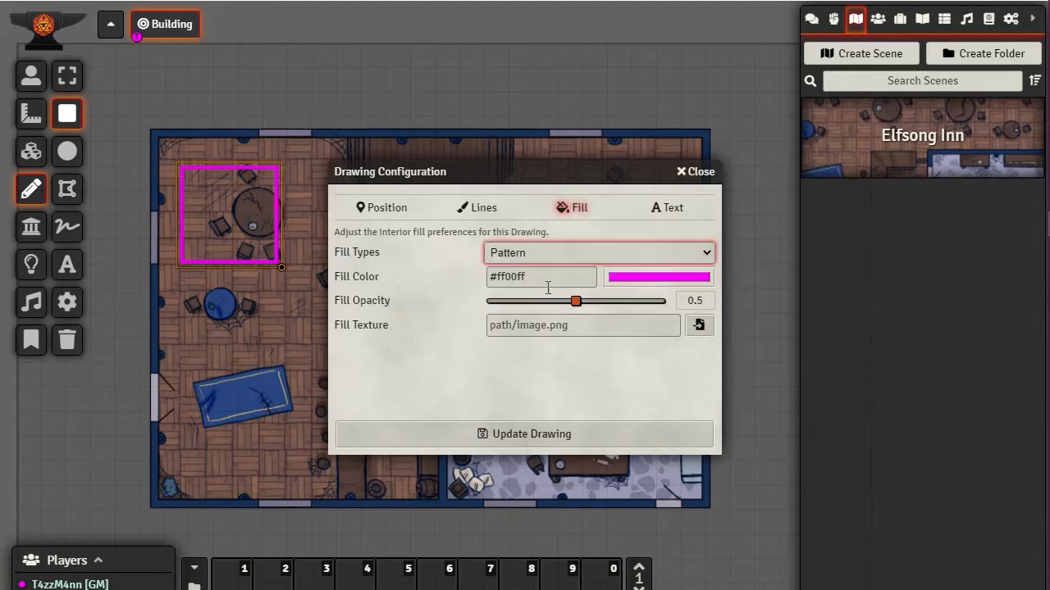
left_click(700, 325)
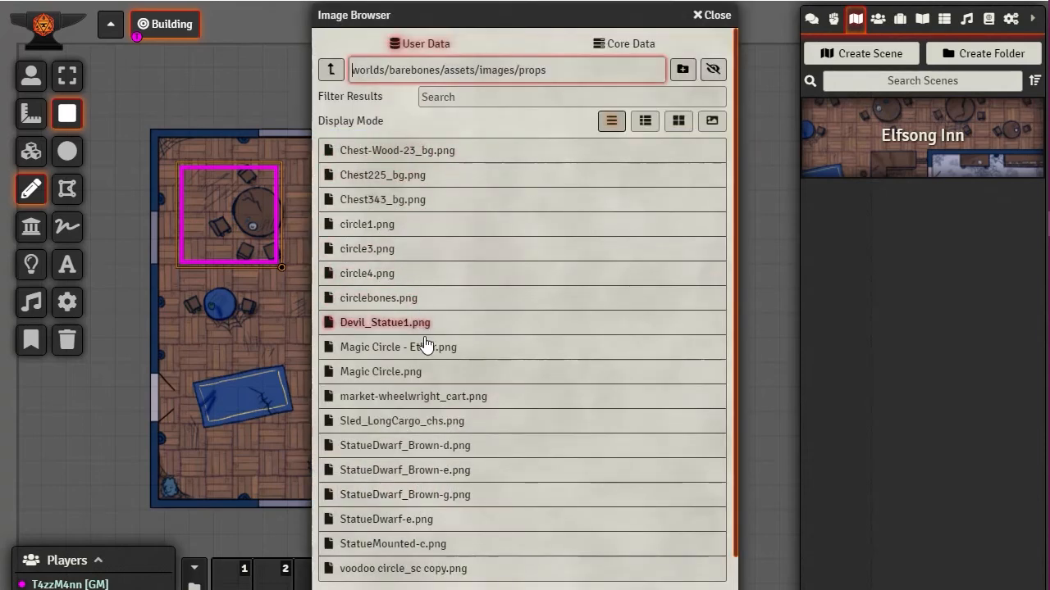
left_click(382, 348)
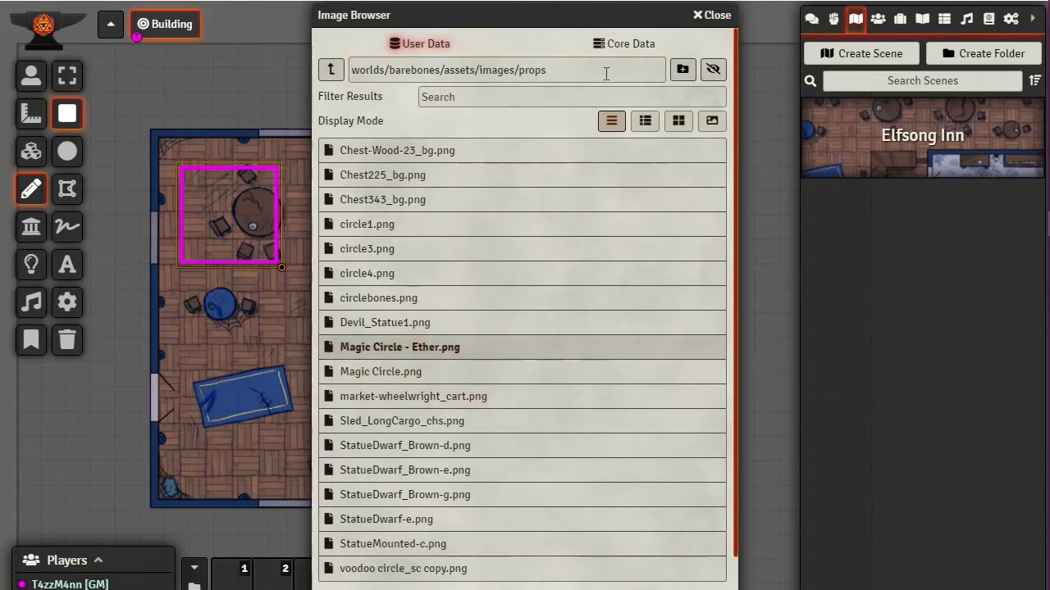
scroll(578, 373, "down", 1)
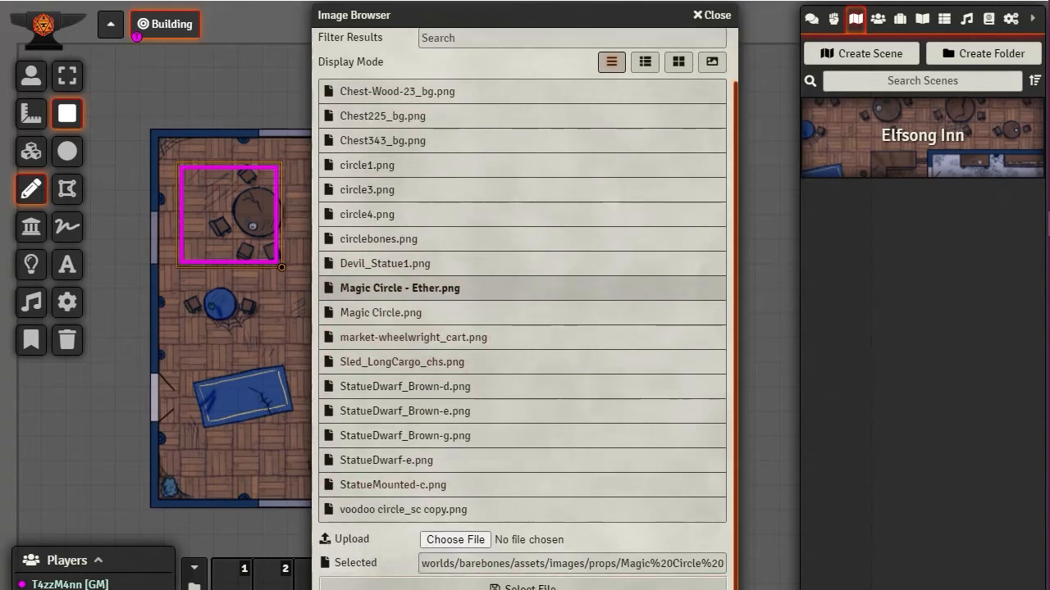
left_click(526, 582)
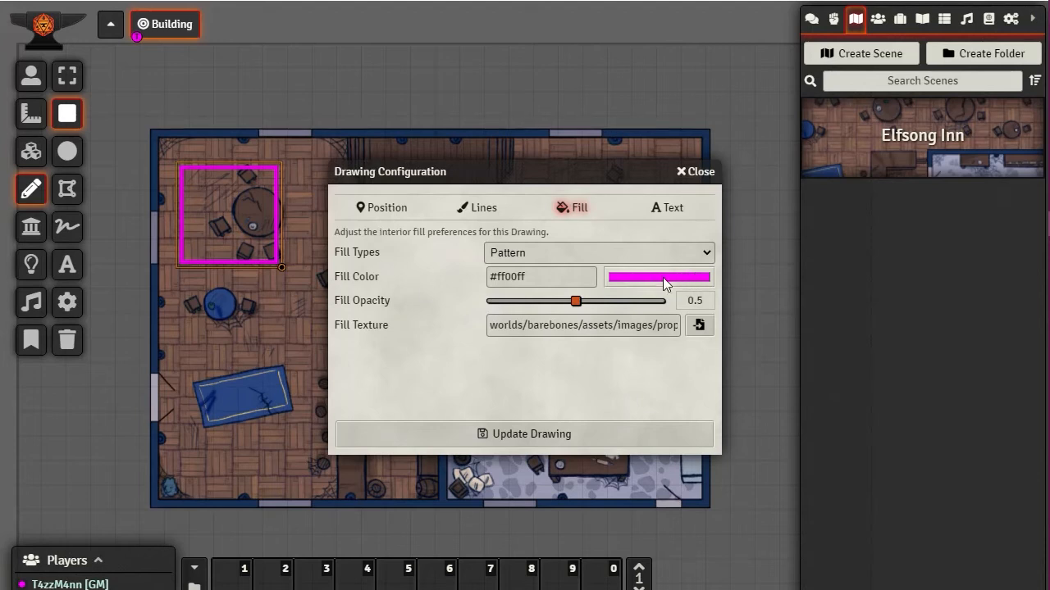
Set the rectangle's fill color to orange, #f7ab08
left_click(663, 277)
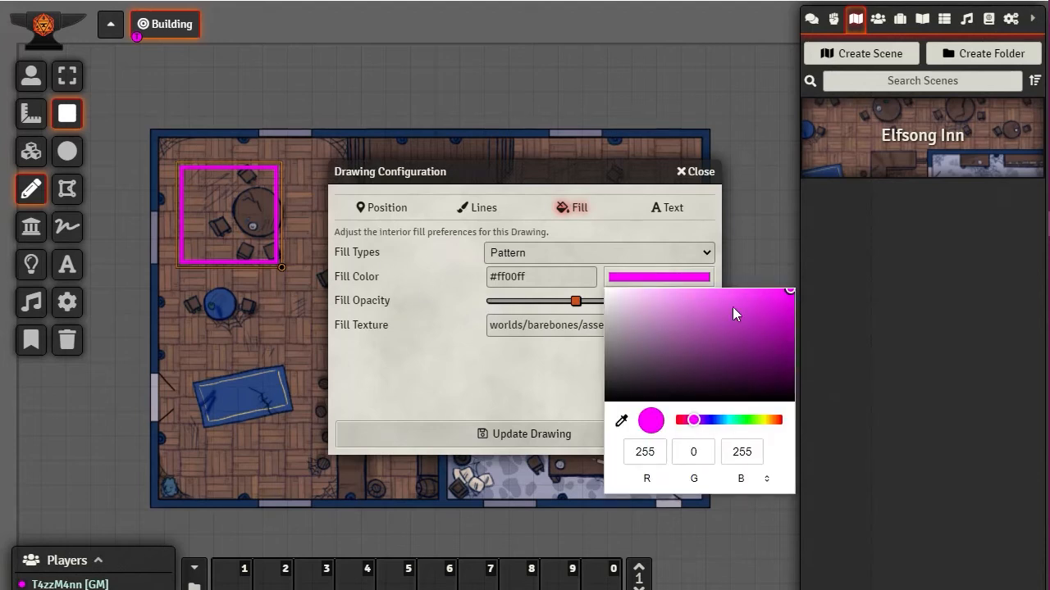
left_click_drag(745, 420, 769, 422)
mouse_move(784, 319)
left_mouse_down()
mouse_move(769, 336)
mouse_move(787, 293)
left_mouse_up()
left_click(443, 369)
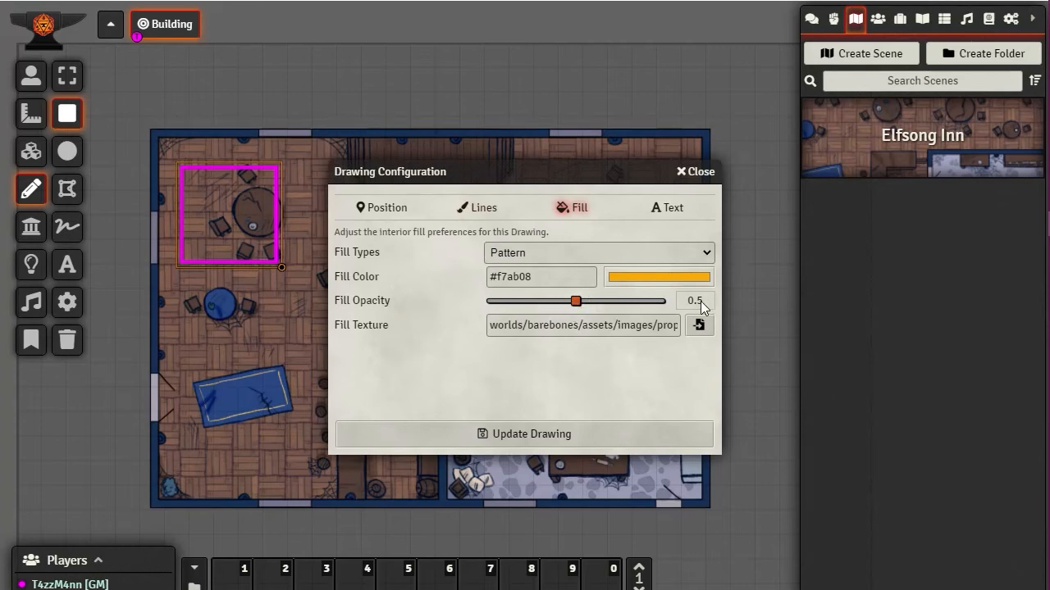
Give the rectangle the text label "text" with a font size of 24
left_click(671, 210)
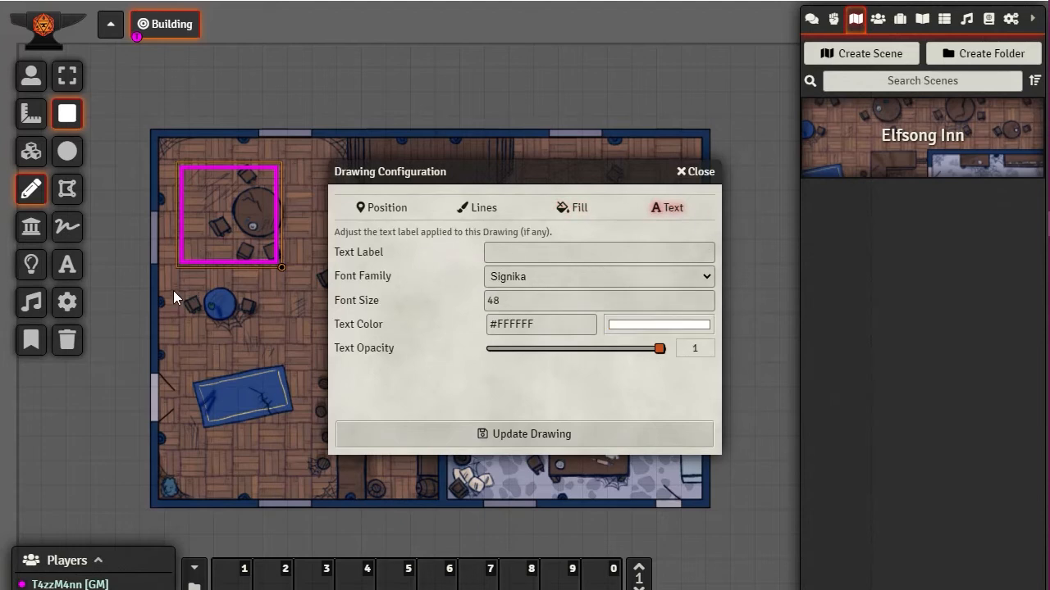
left_click(528, 251)
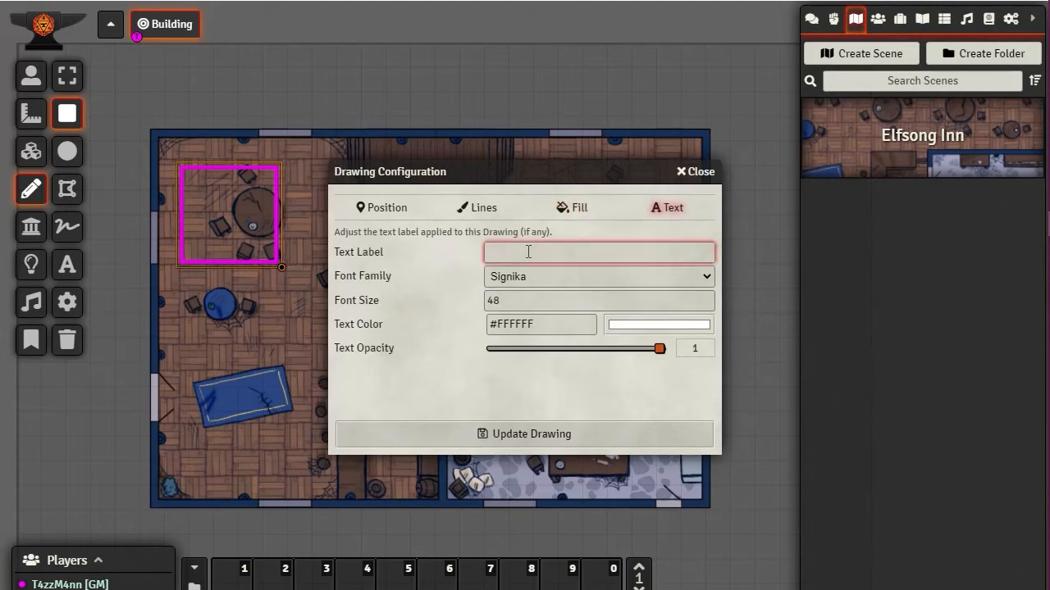
type("teext")
left_click(497, 254)
key("BackSpace")
double_click(503, 301)
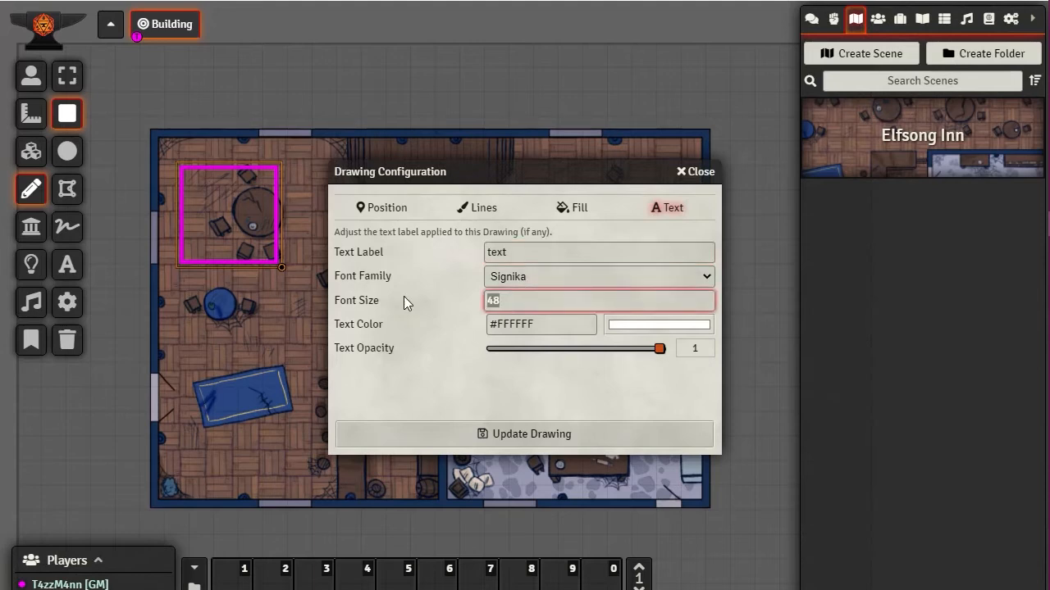
type("24")
Set the rectangle's label color to red, #ff0000, and update the drawing
left_click(655, 326)
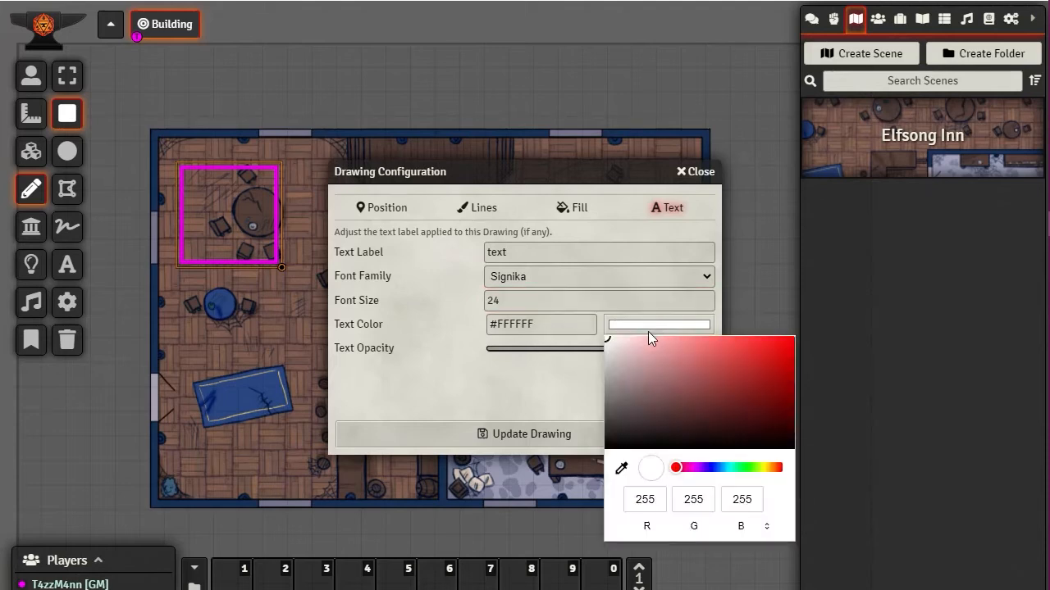
left_click_drag(706, 397, 835, 317)
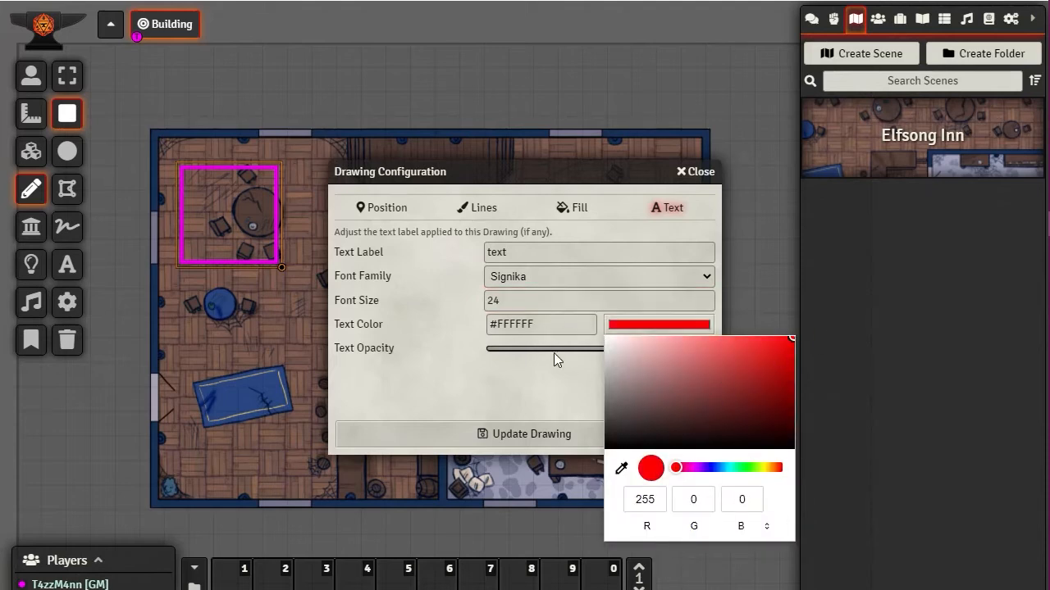
left_click(461, 396)
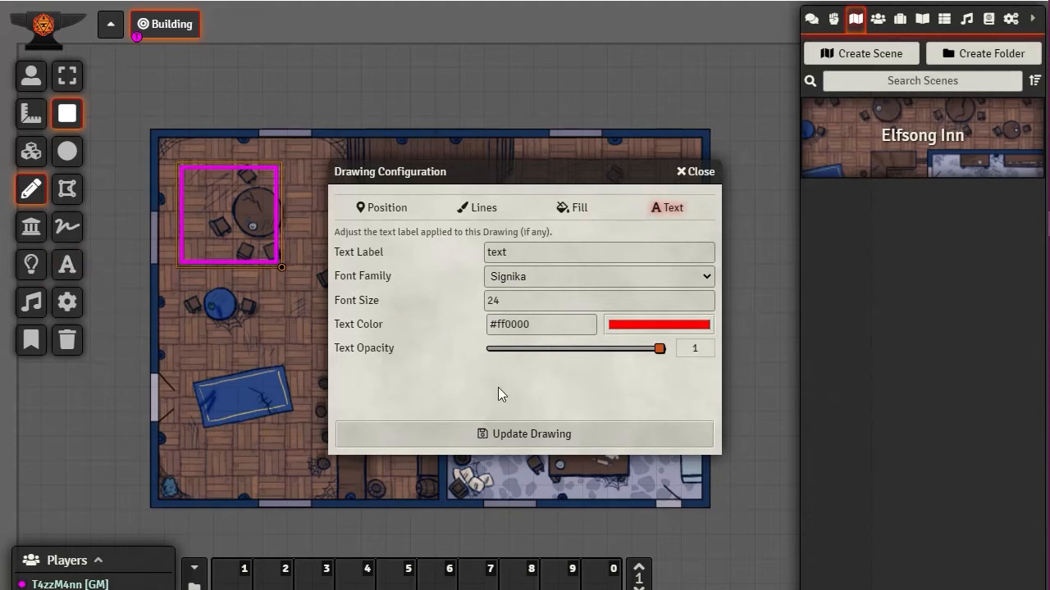
left_click(535, 304)
key("Return")
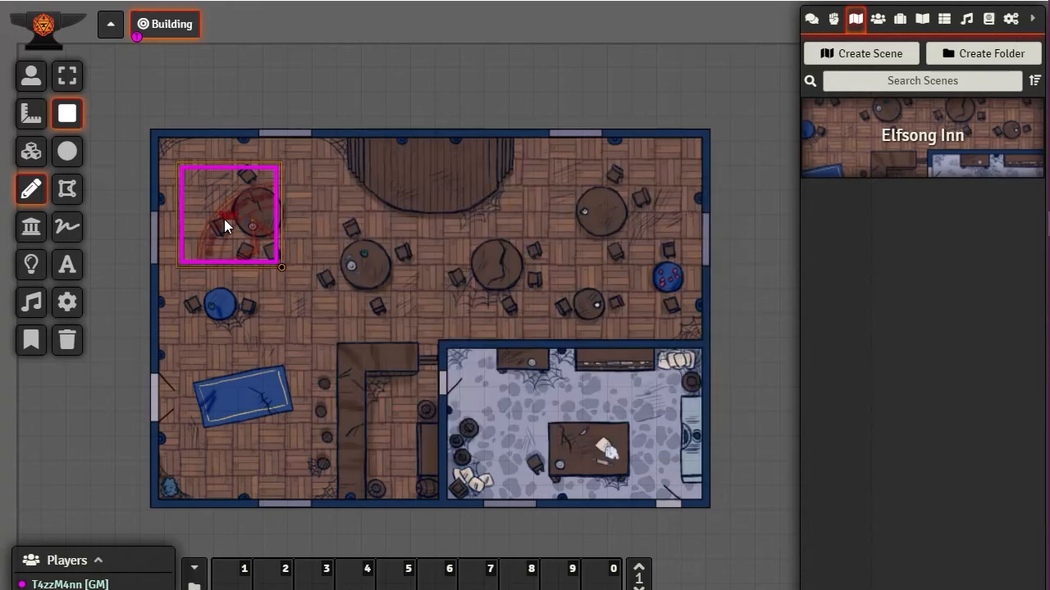
Enlarge the rectangle into a square that frames one complete magic circle and reaches the bar counter, trying a wide, flat shape along the way
mouse_move(281, 268)
left_mouse_down()
mouse_move(445, 399)
mouse_move(462, 426)
mouse_move(369, 368)
mouse_move(758, 503)
mouse_move(656, 502)
mouse_move(389, 373)
mouse_move(392, 364)
mouse_move(387, 377)
mouse_move(378, 366)
left_mouse_up()
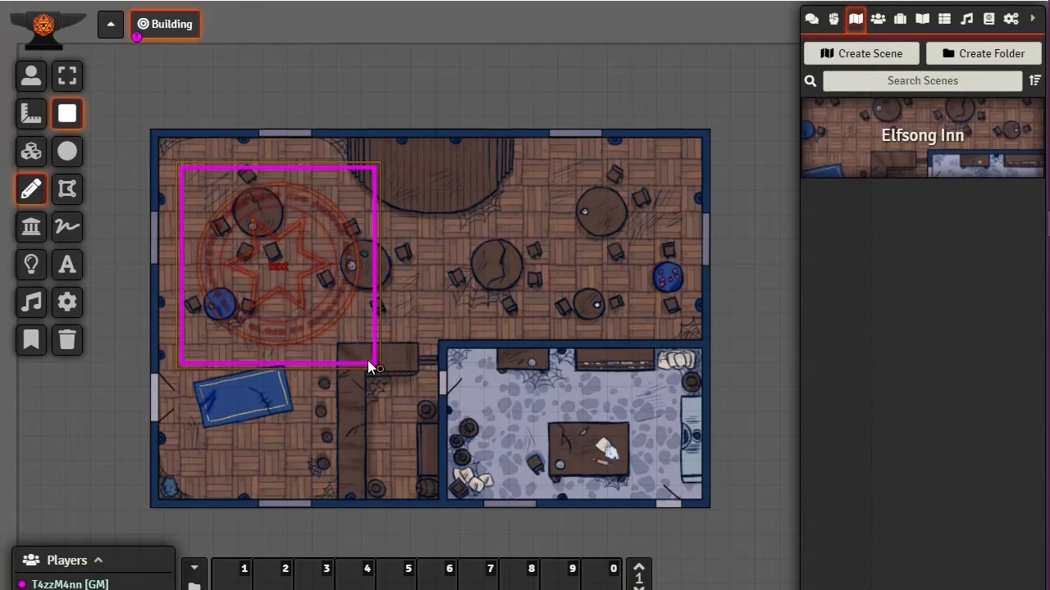
left_click_drag(378, 369, 627, 231)
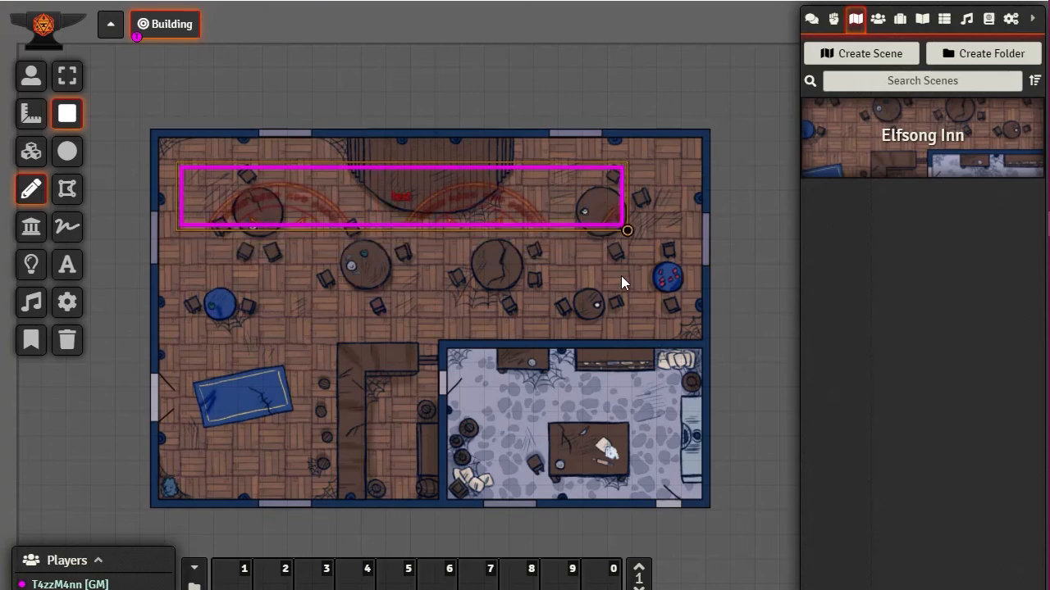
left_click_drag(621, 277, 379, 365)
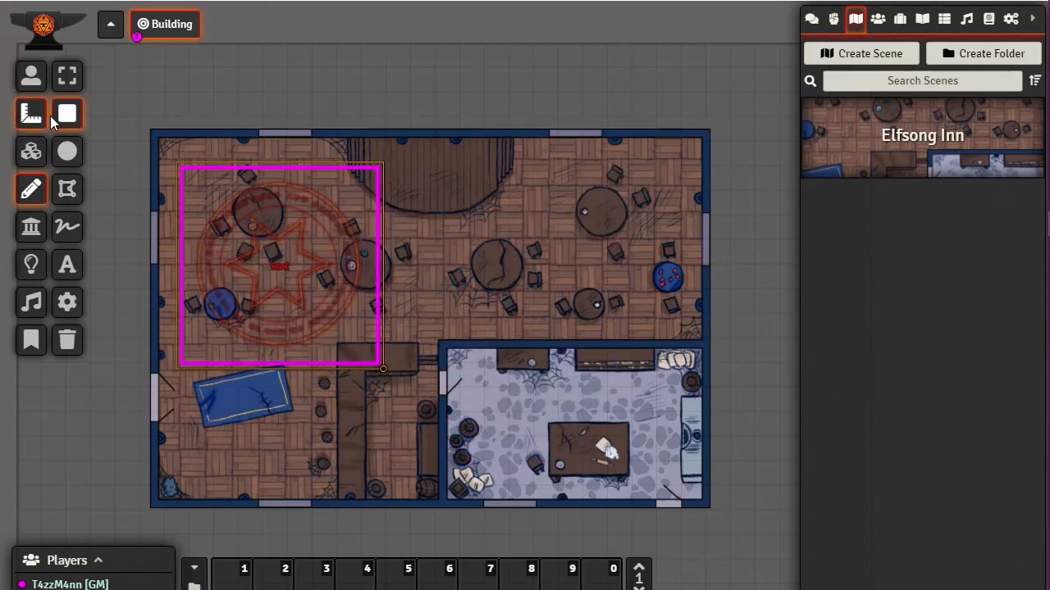
Draw a circle with the ellipse tool over the right-hand tables, extending down into the upper part of the kitchen
left_click(67, 152)
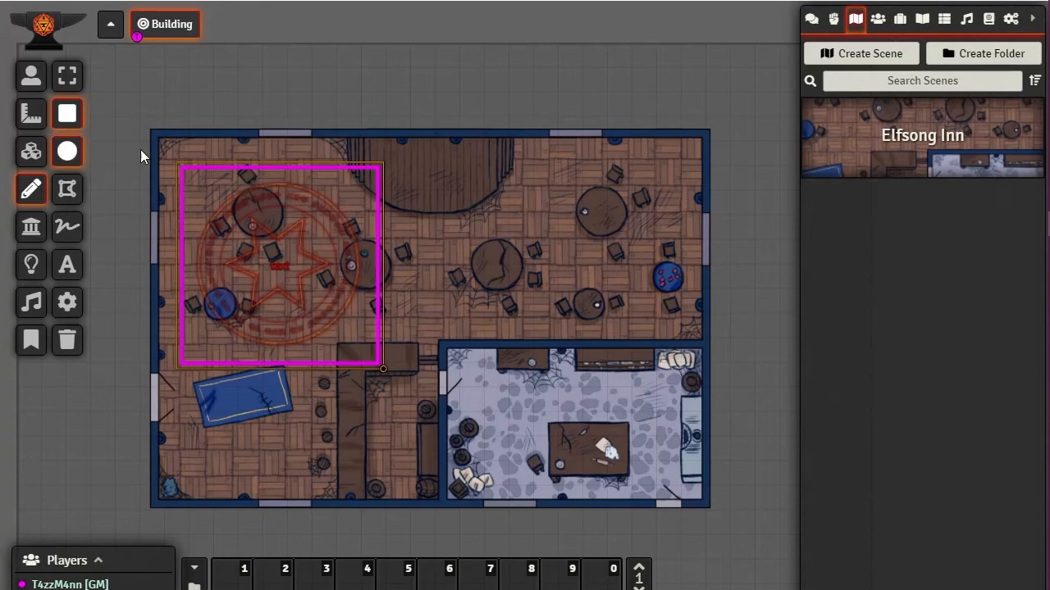
left_click(67, 153)
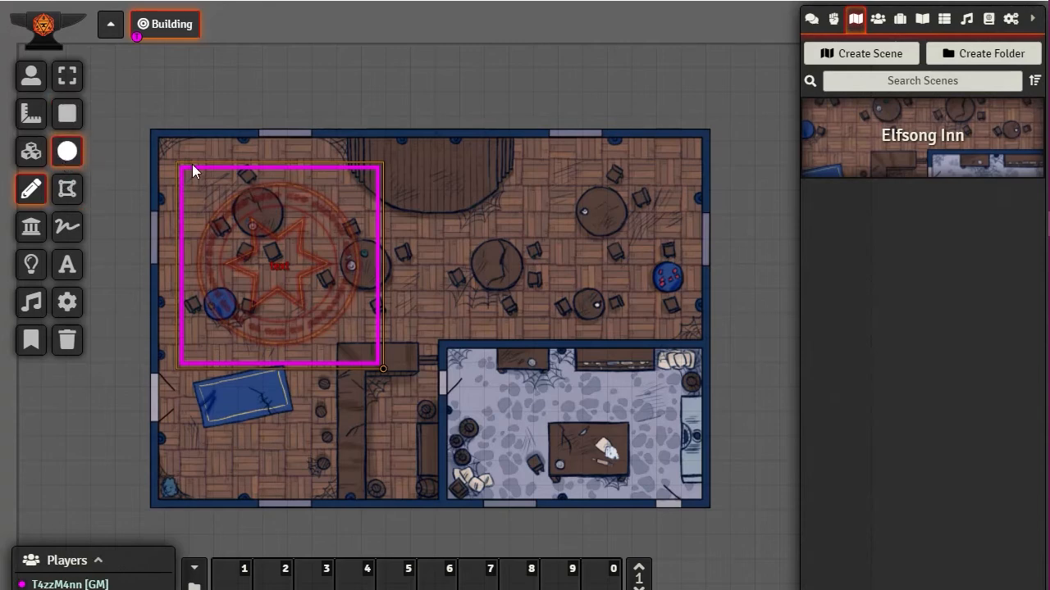
left_click_drag(456, 200, 650, 391)
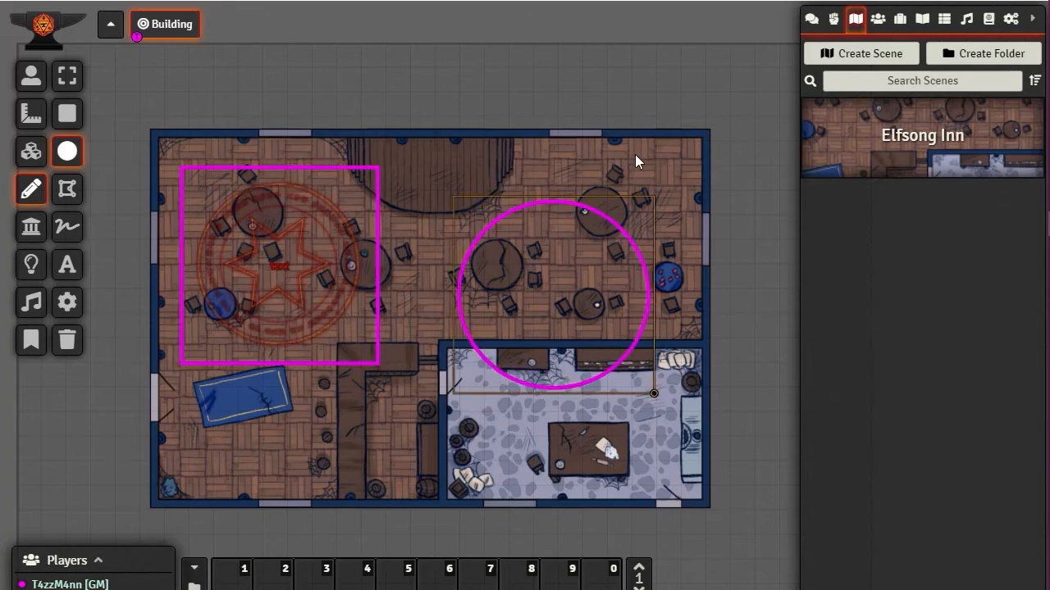
Open the circle's configuration and set its stroke color to pure yellow, #ffff00
double_click(651, 386)
left_click_drag(513, 170, 561, 17)
left_click(533, 54)
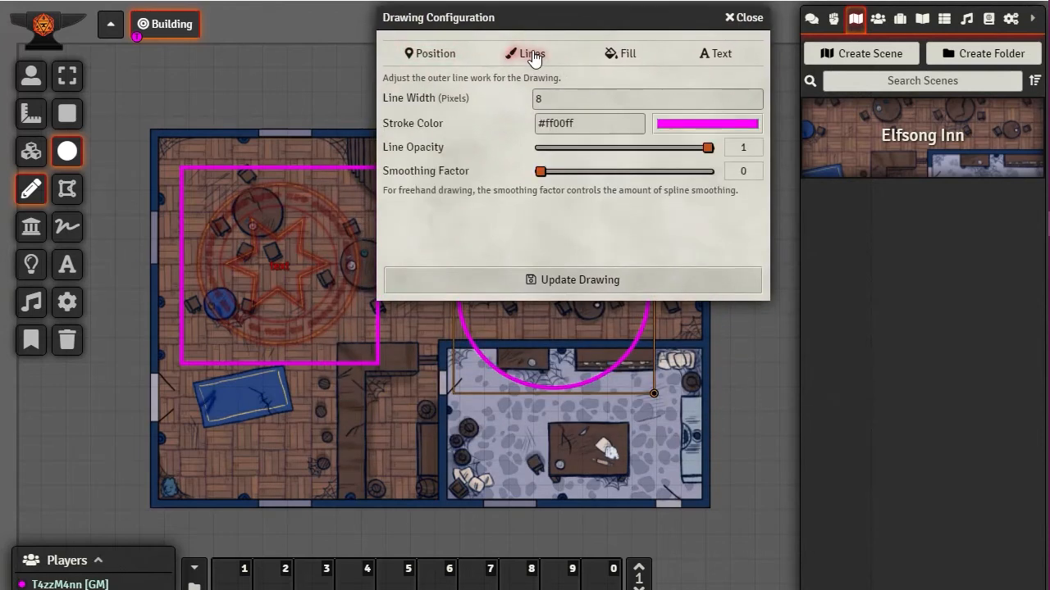
left_click(693, 125)
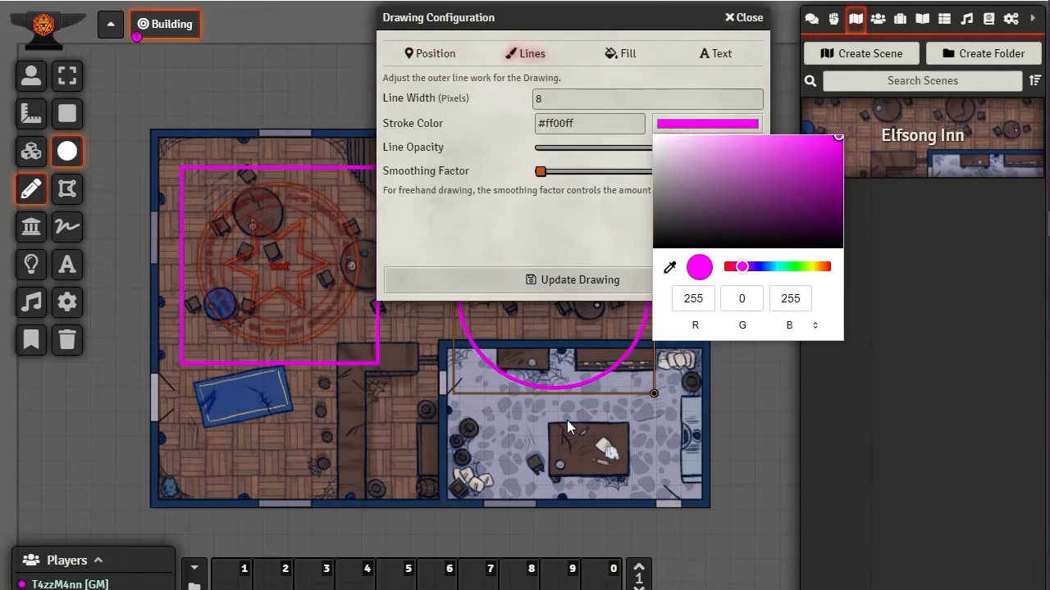
left_click(814, 267)
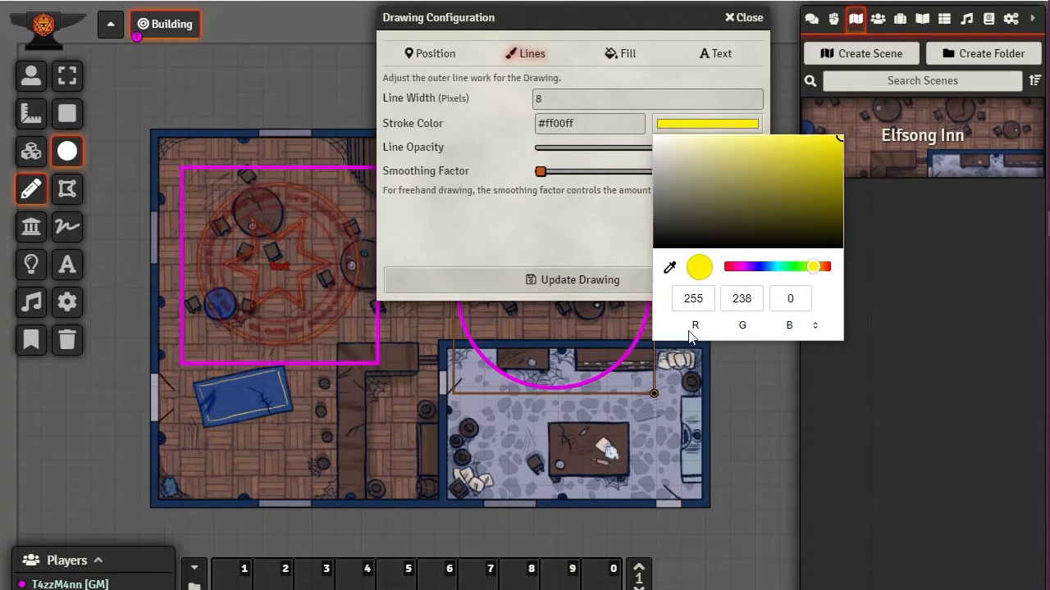
double_click(755, 303)
type("255")
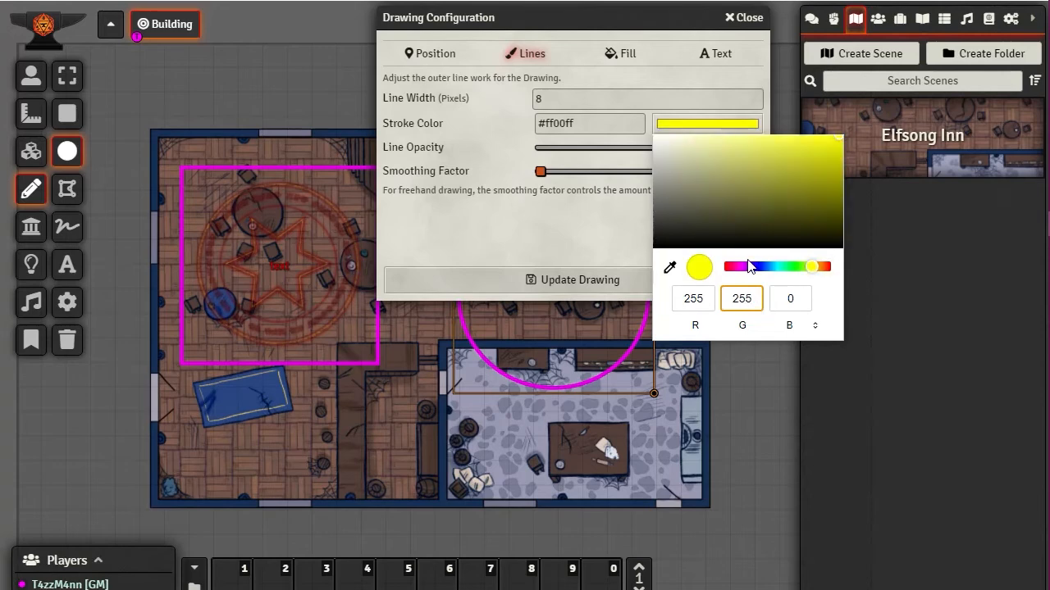
left_click(564, 230)
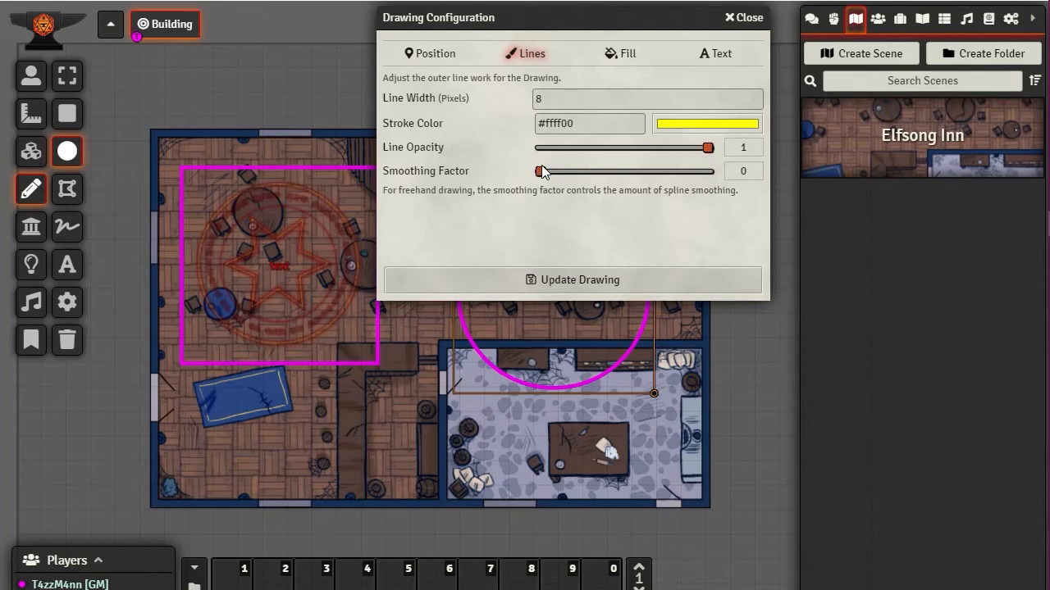
Set the circle's fill color to pure blue, RGB 0, 0, 255
left_click(626, 56)
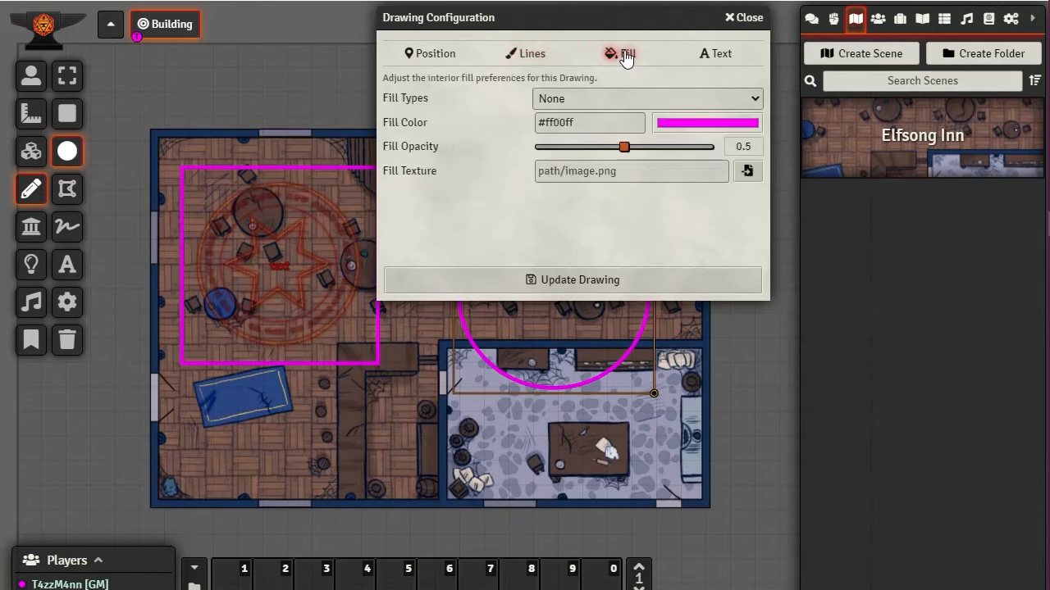
left_click(703, 125)
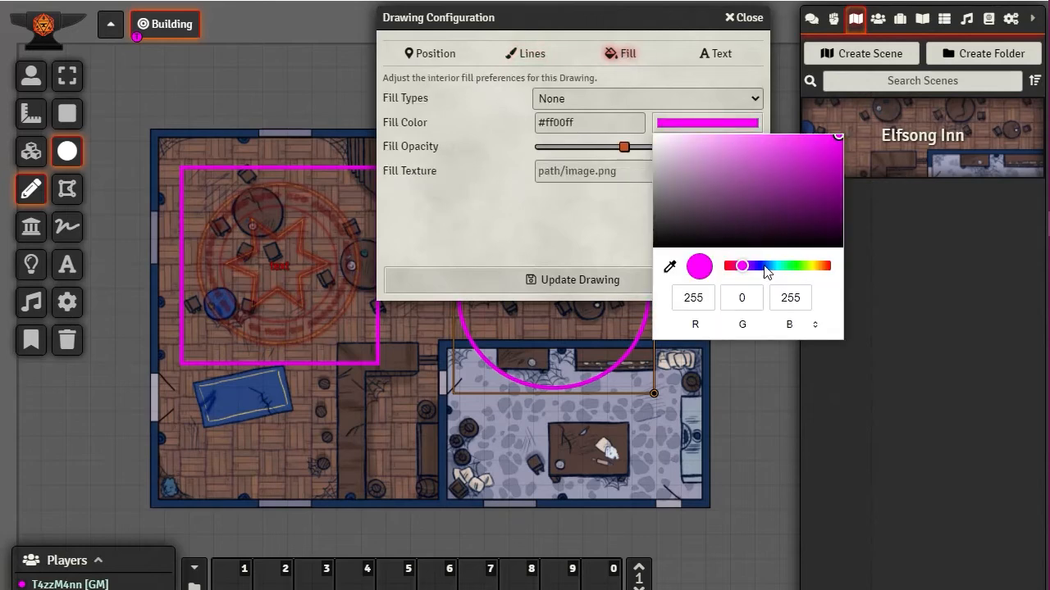
left_click_drag(766, 265, 759, 266)
left_click(838, 135)
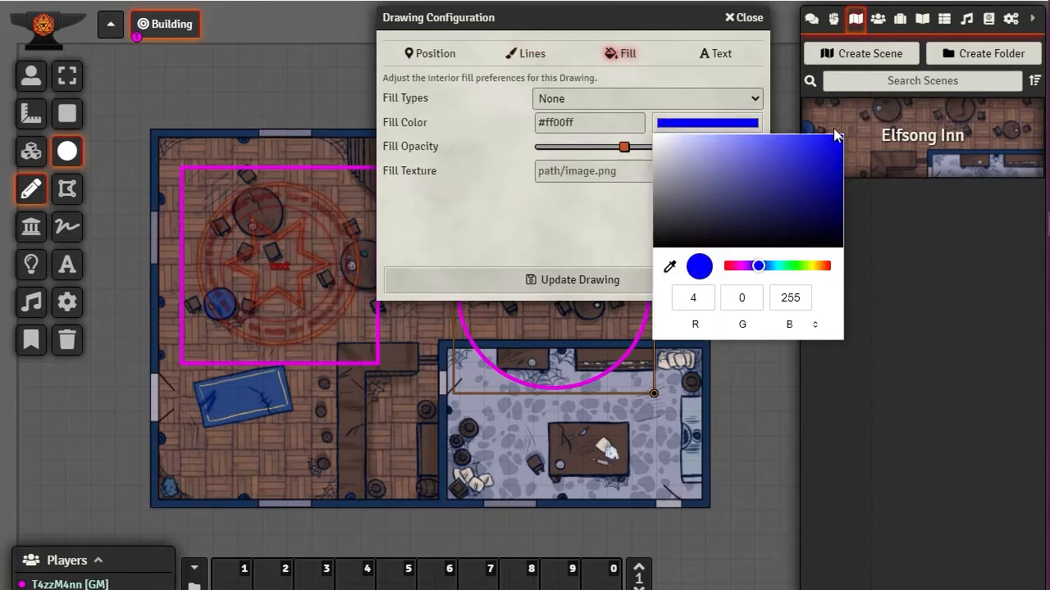
left_click(706, 302)
key("Delete")
type("0")
Try a fill color sampled from the blue rug, brighten it fully, and return its green value to 0
left_click(671, 267)
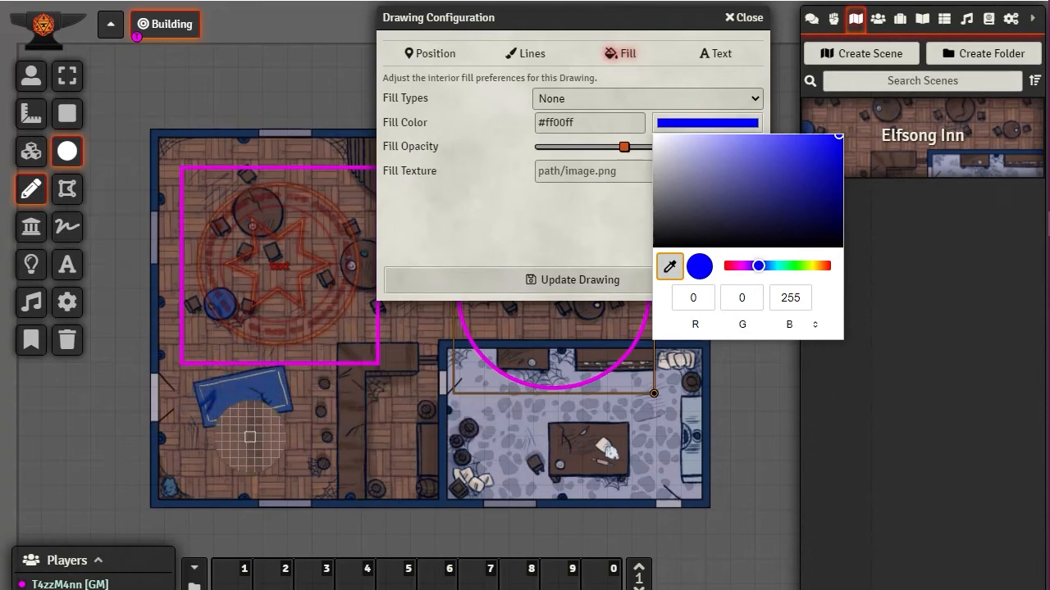
left_click(232, 396)
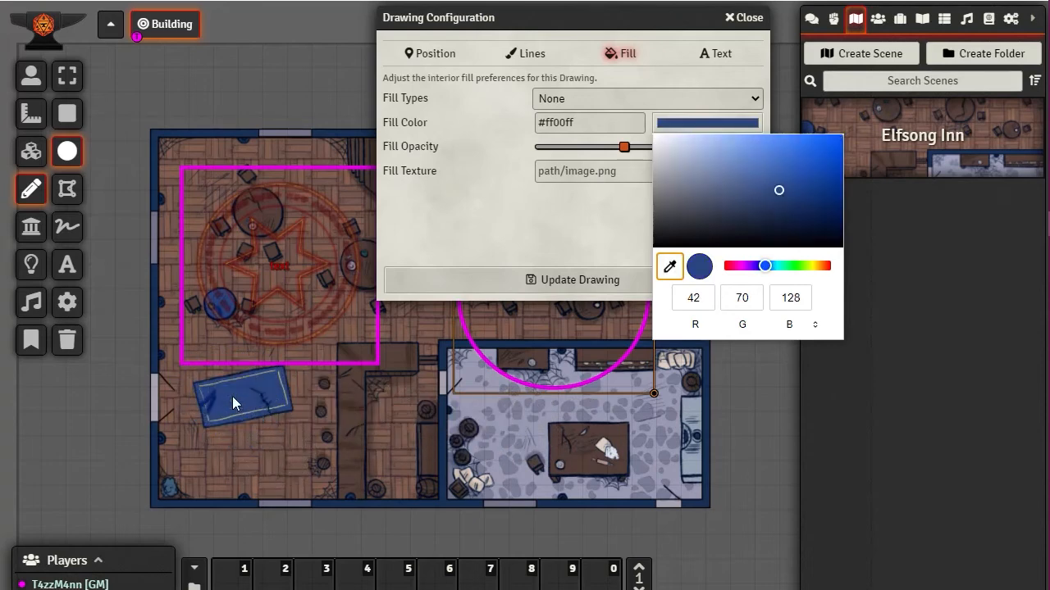
left_click_drag(781, 193, 868, 116)
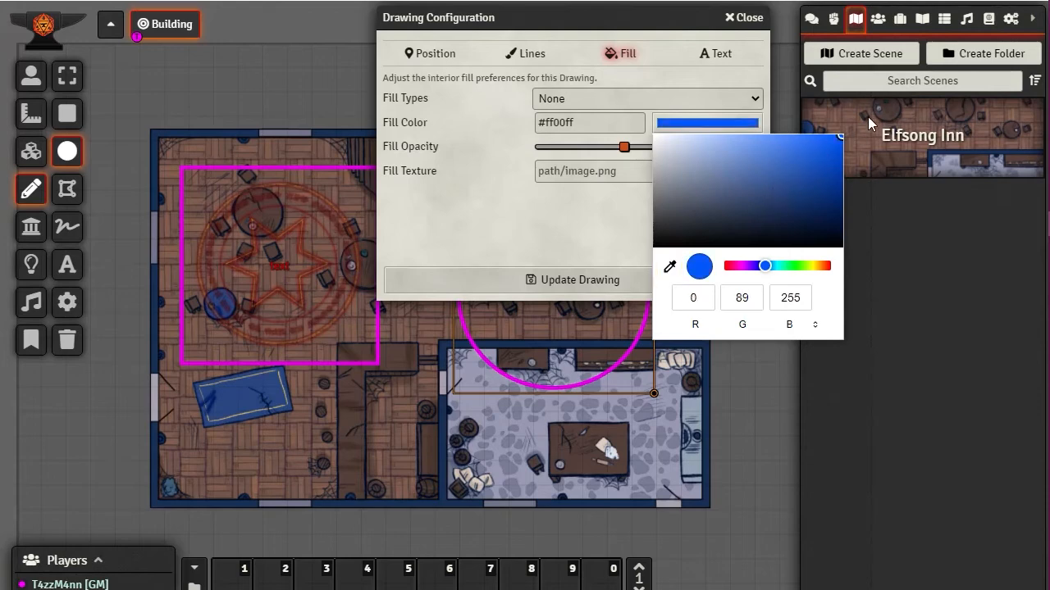
double_click(753, 299)
type("0")
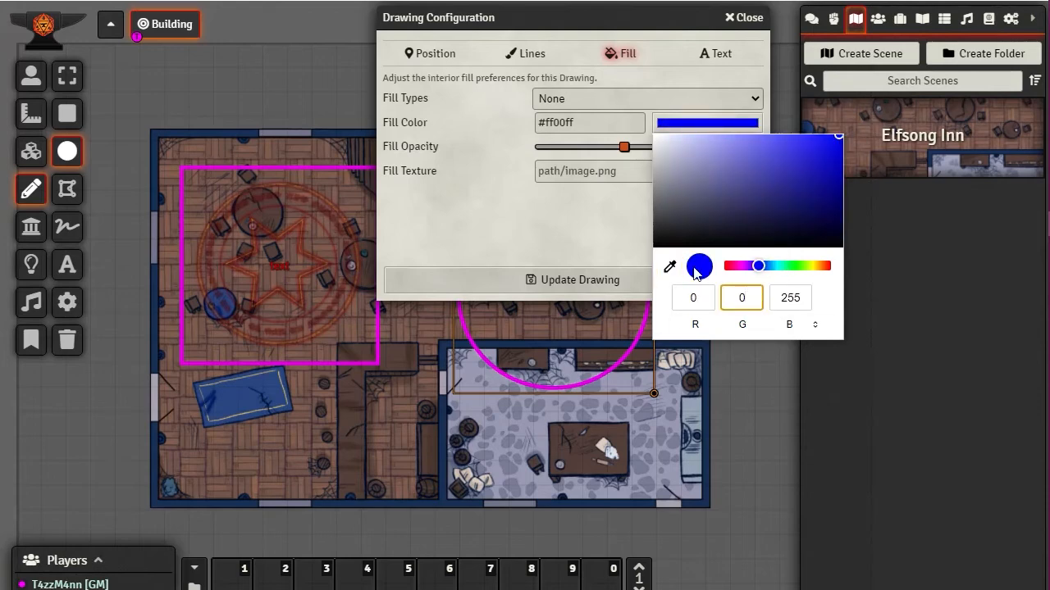
Set the circle's fill type to Solid and update the drawing
left_click(563, 226)
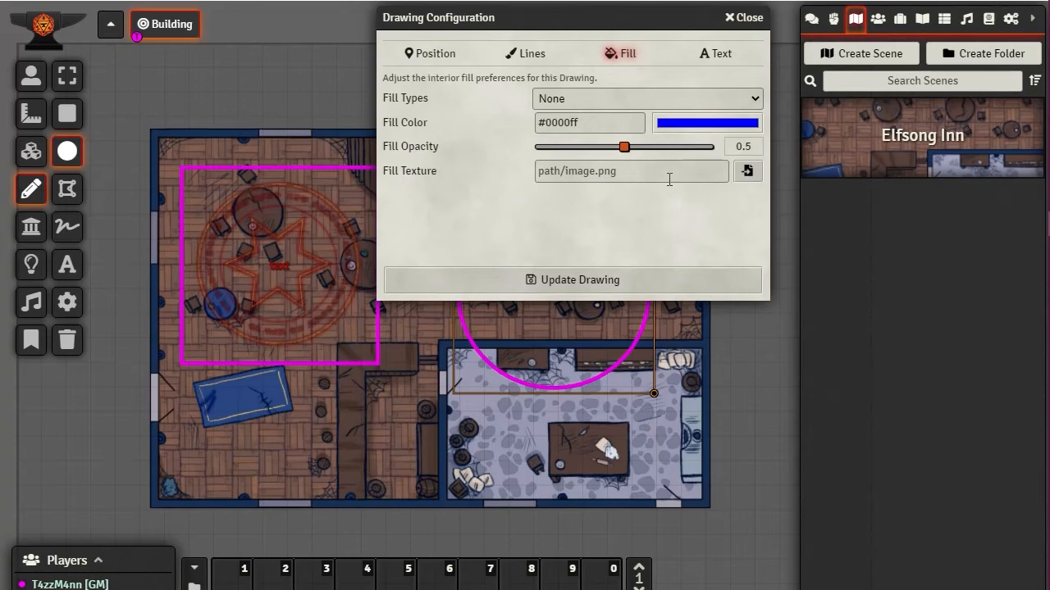
left_click(750, 96)
left_click(596, 132)
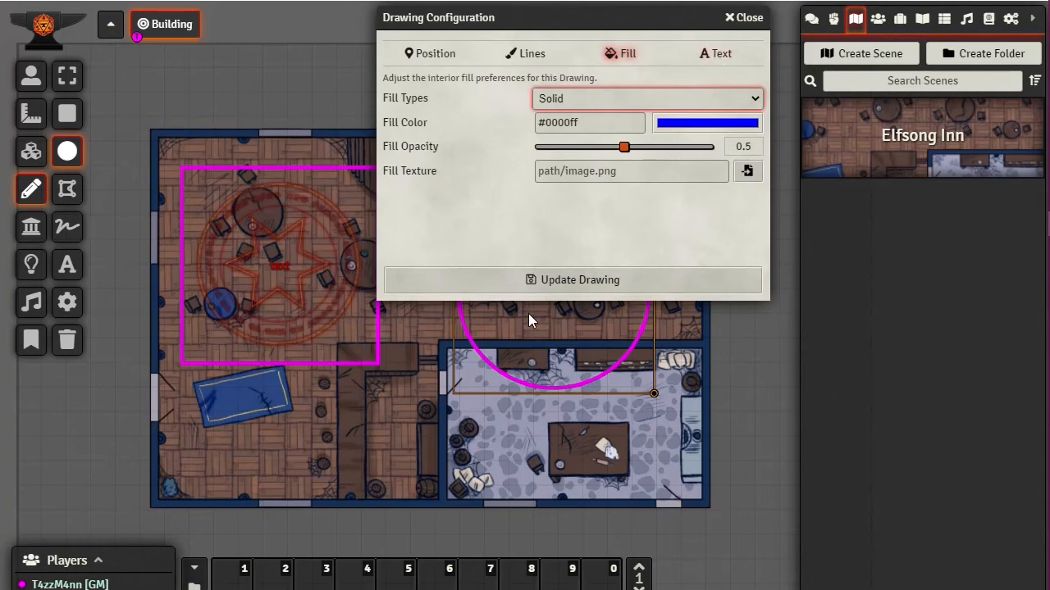
left_click(565, 279)
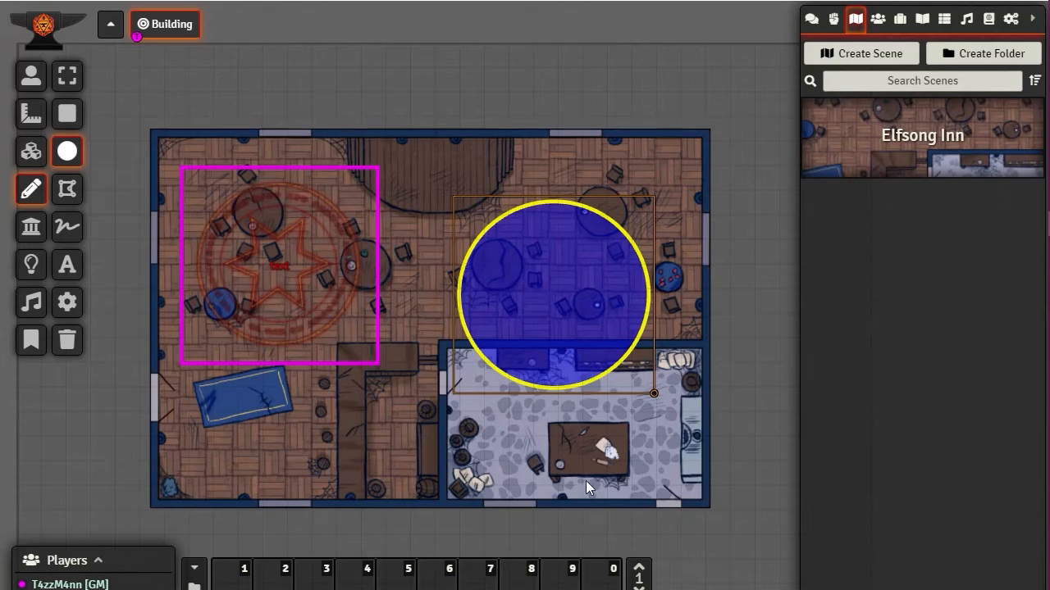
Draw a closed polygon from the floor below the blue rug across the bar area, redoing misplaced points, and delete it
left_click(67, 190)
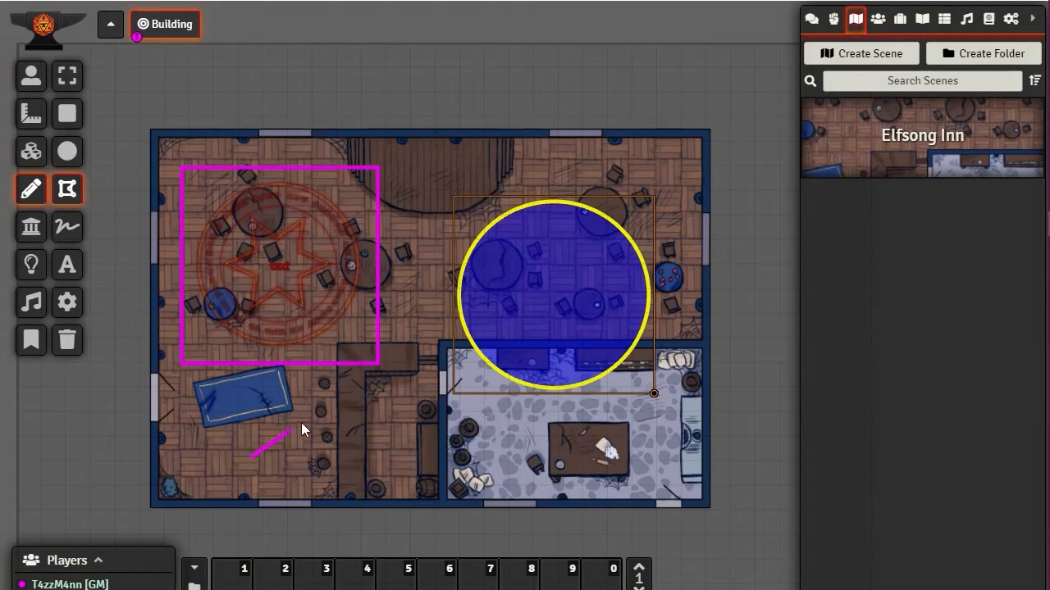
left_click(352, 389)
left_click(414, 420)
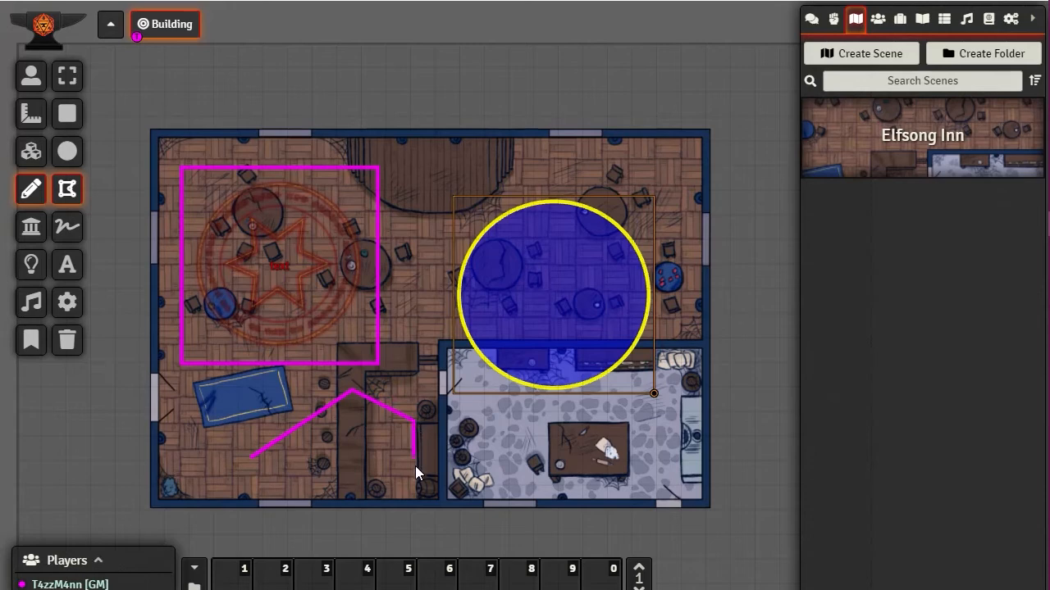
left_click(389, 483)
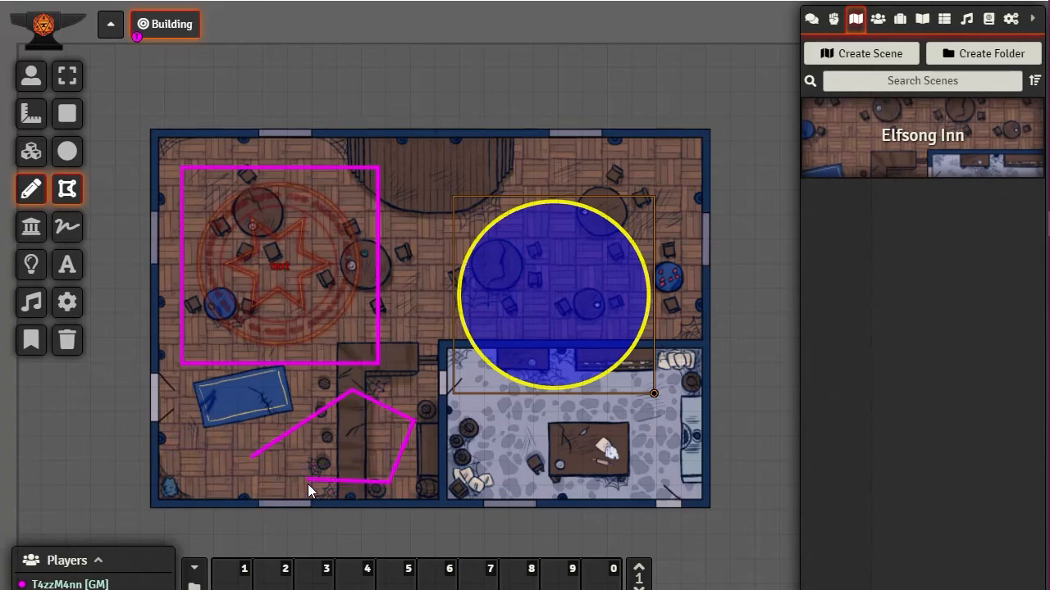
right_click(341, 481)
right_click(341, 481)
left_click(415, 484)
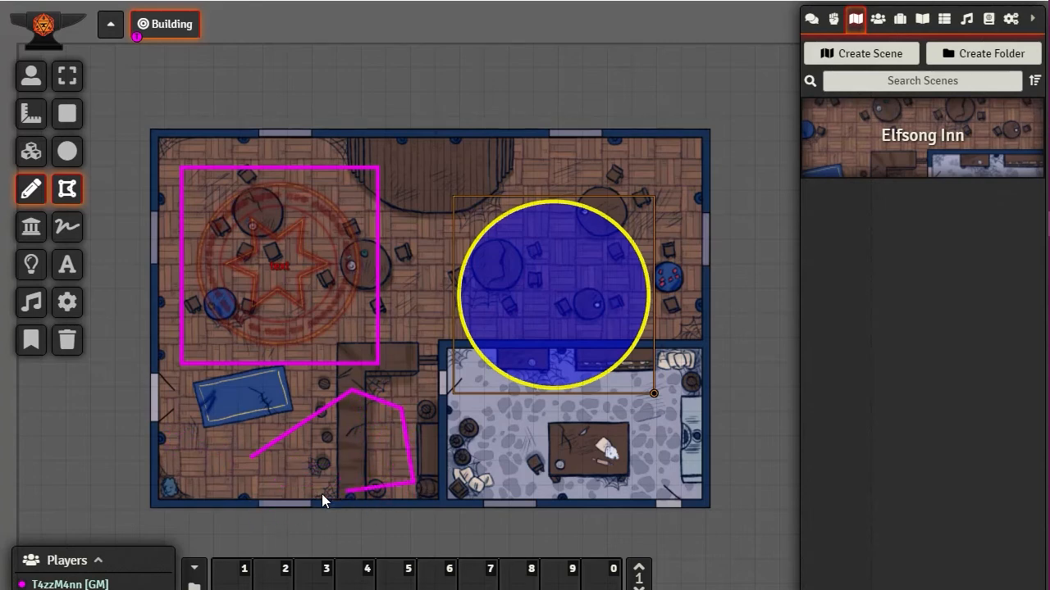
left_click(251, 458)
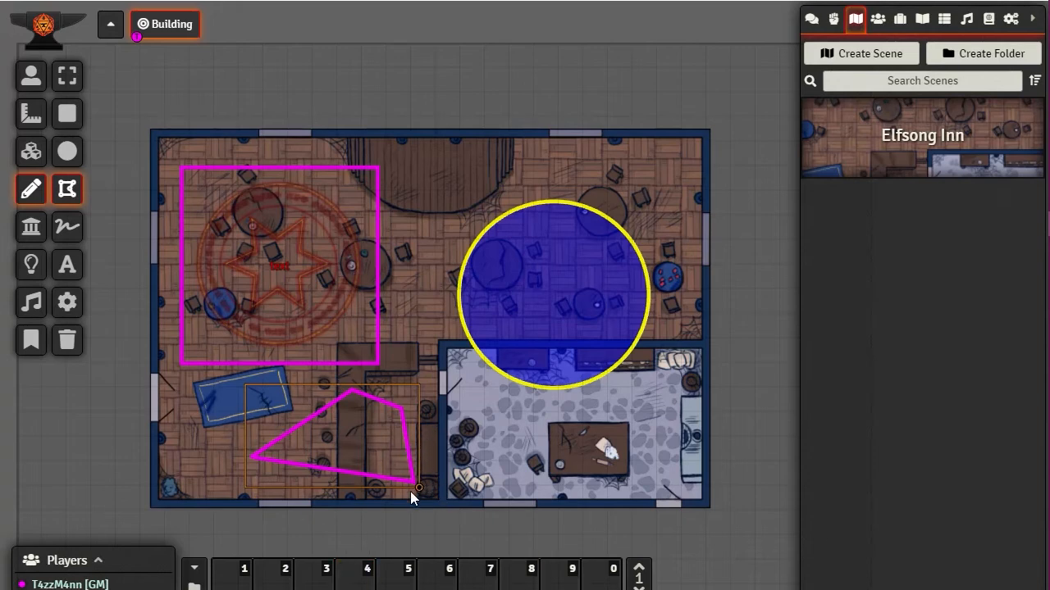
key("Delete")
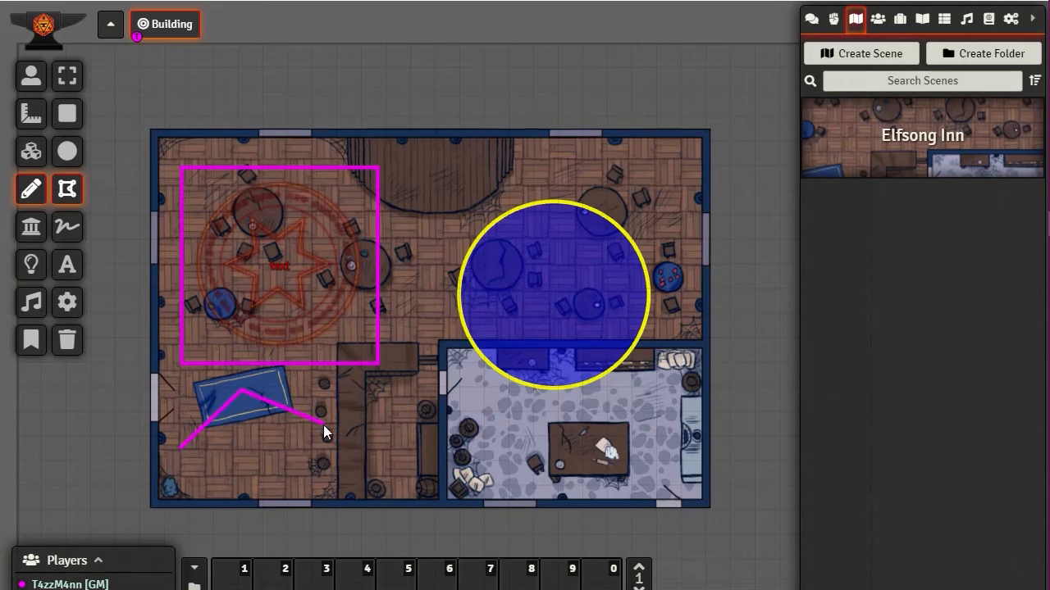
Draw an open four-point polygon over the blue rug and the floor below it, and give it a Solid fill
double_click(260, 484)
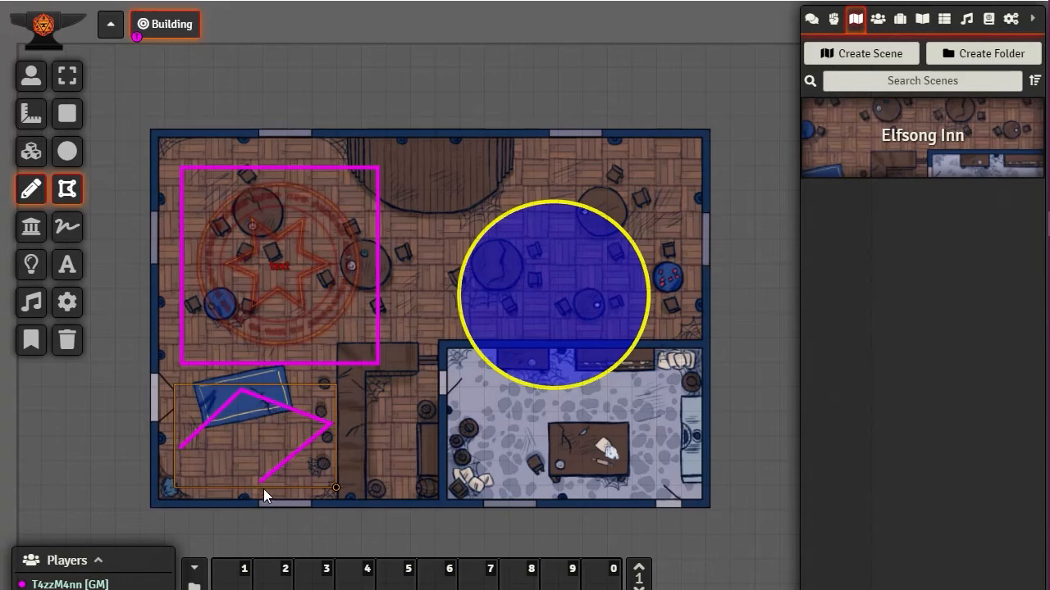
double_click(336, 485)
mouse_move(480, 174)
left_mouse_down()
mouse_move(588, 63)
mouse_move(571, 68)
left_mouse_up()
left_click(622, 95)
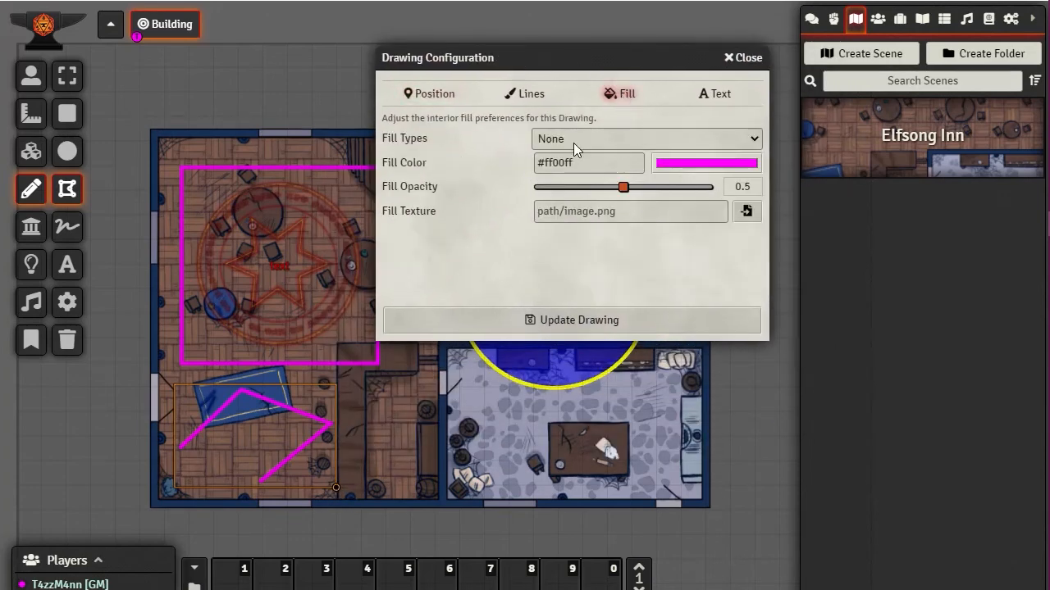
left_click(684, 136)
left_click(647, 169)
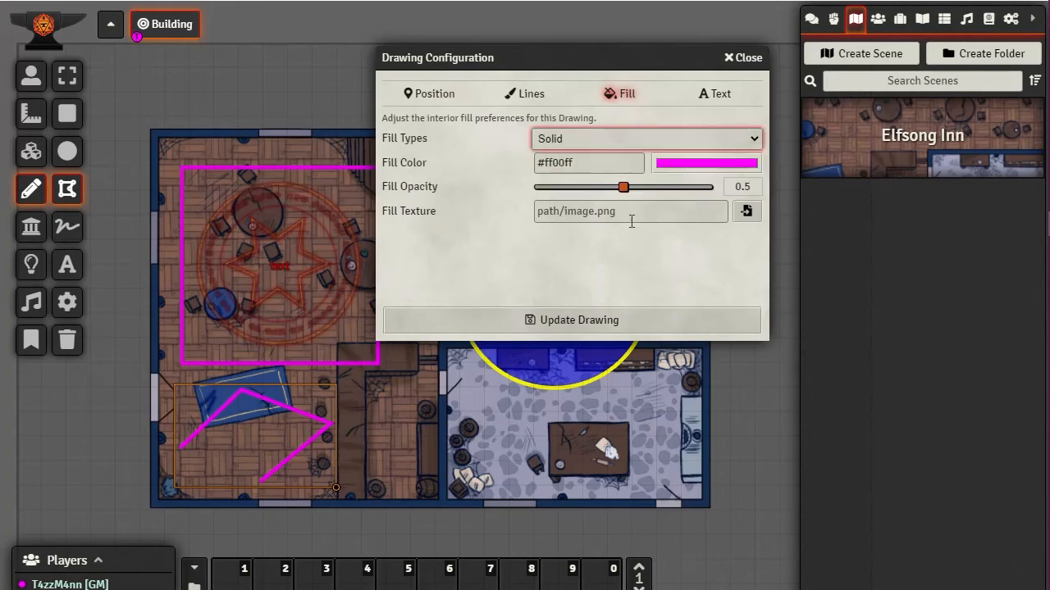
left_click(592, 316)
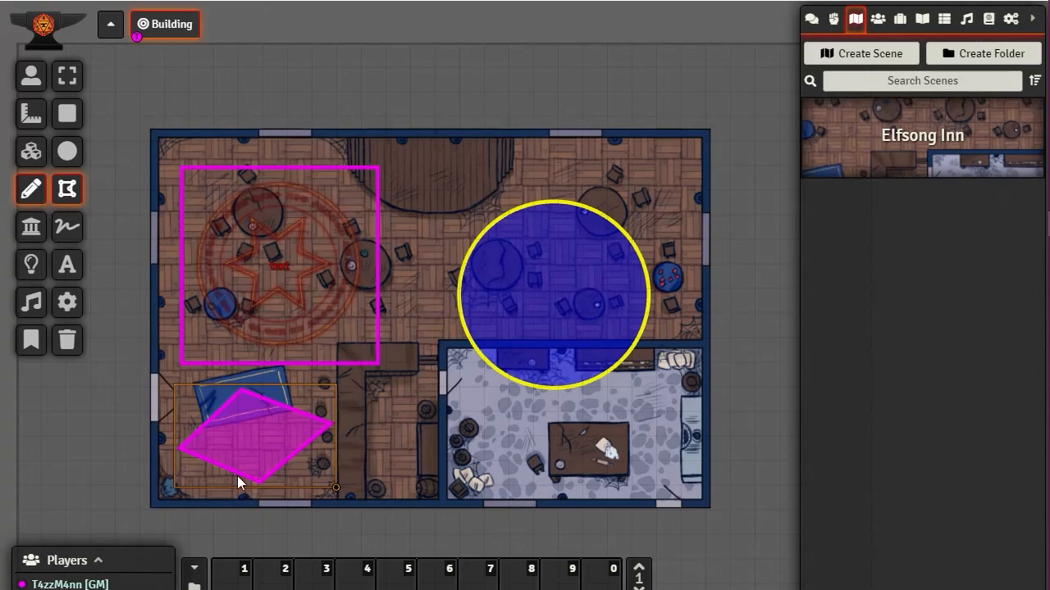
Draw a freehand curve from the bar through the kitchen table and around the blue circle, ending at the kitchen barrels
left_click(65, 231)
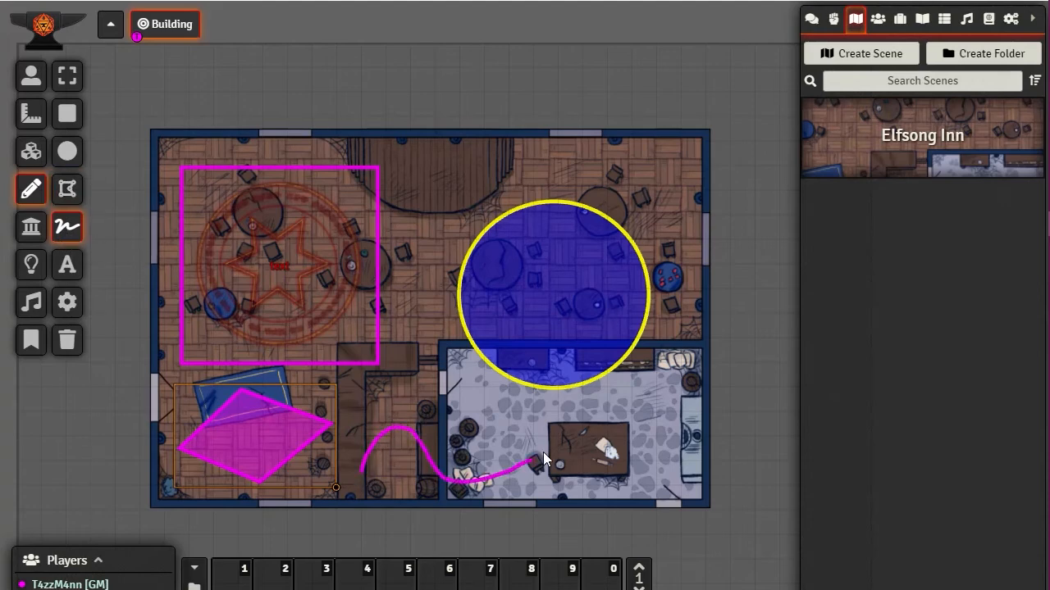
mouse_move(610, 461)
left_mouse_down()
mouse_move(686, 361)
mouse_move(674, 197)
left_mouse_up()
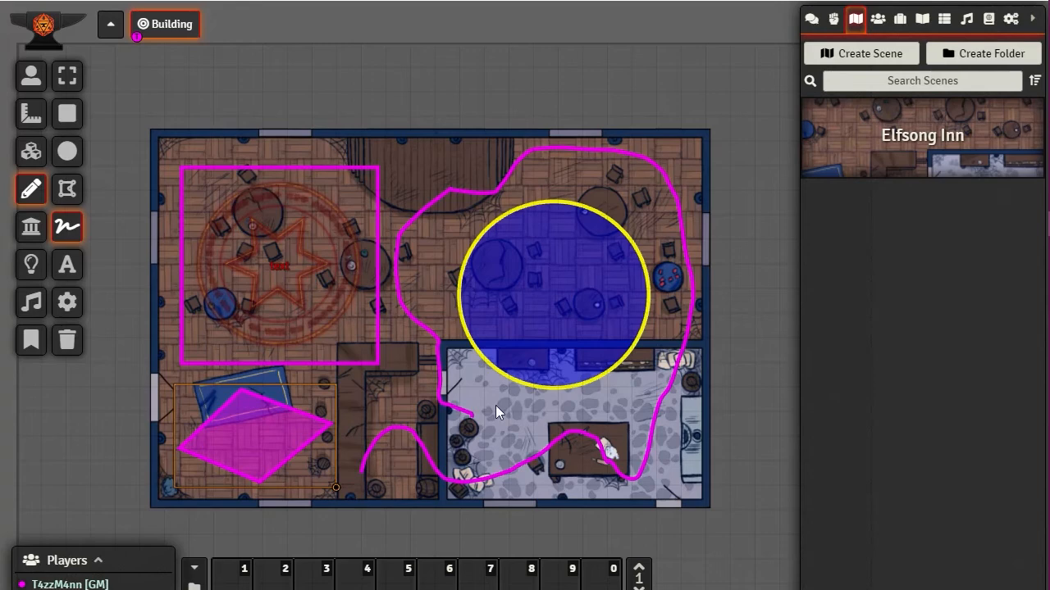
Select the freehand curve, set its smoothing factor to 1, and update the drawing
left_click(69, 71)
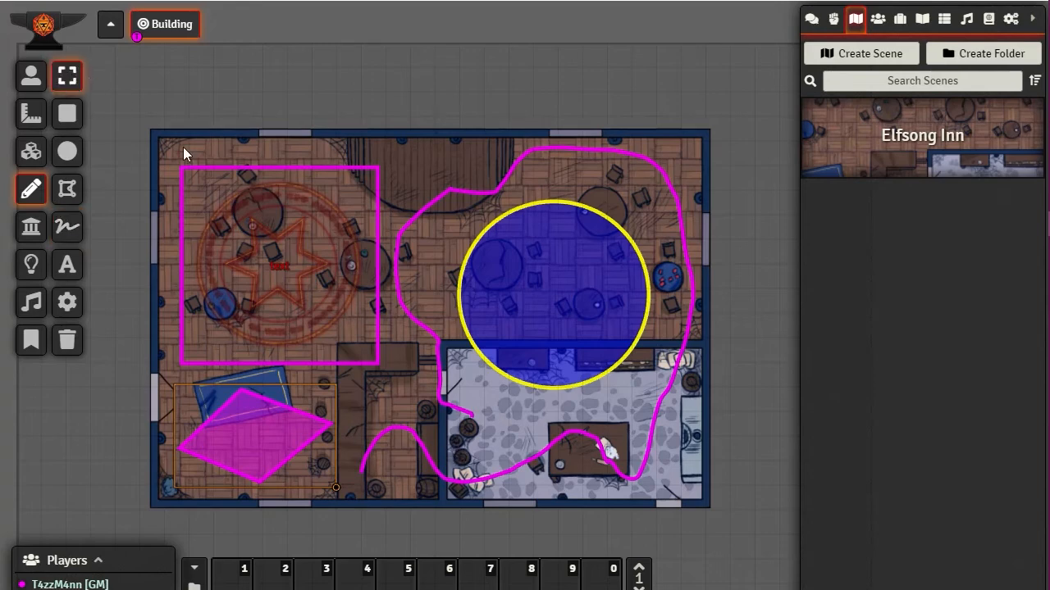
left_click(607, 456)
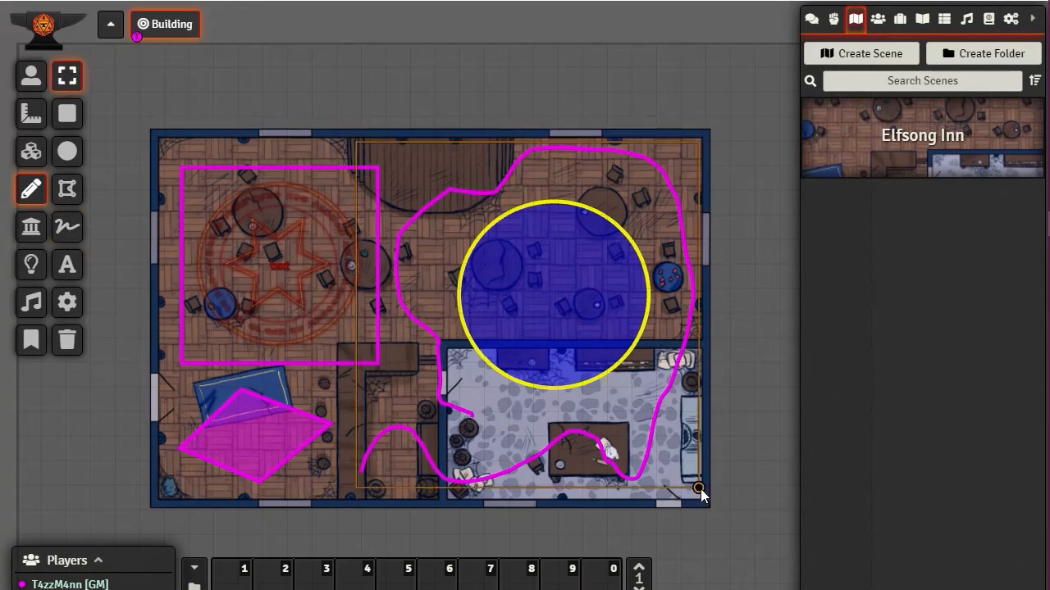
double_click(698, 488)
mouse_move(511, 175)
left_mouse_down()
mouse_move(724, 60)
mouse_move(851, 68)
mouse_move(839, 21)
left_mouse_up()
left_click(820, 61)
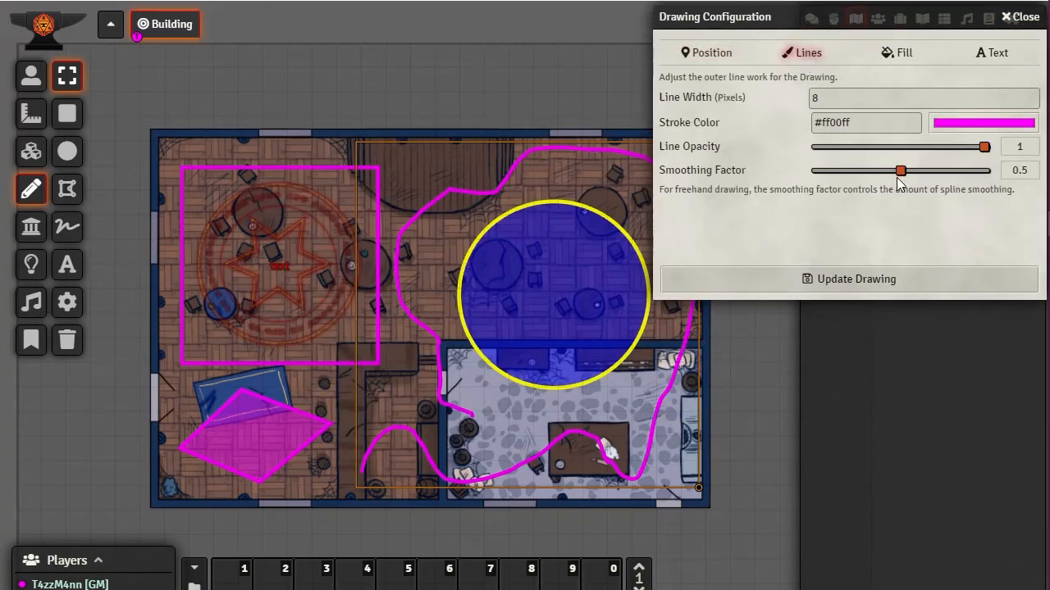
mouse_move(900, 170)
left_mouse_down()
mouse_move(987, 173)
mouse_move(720, 172)
mouse_move(1015, 172)
left_mouse_up()
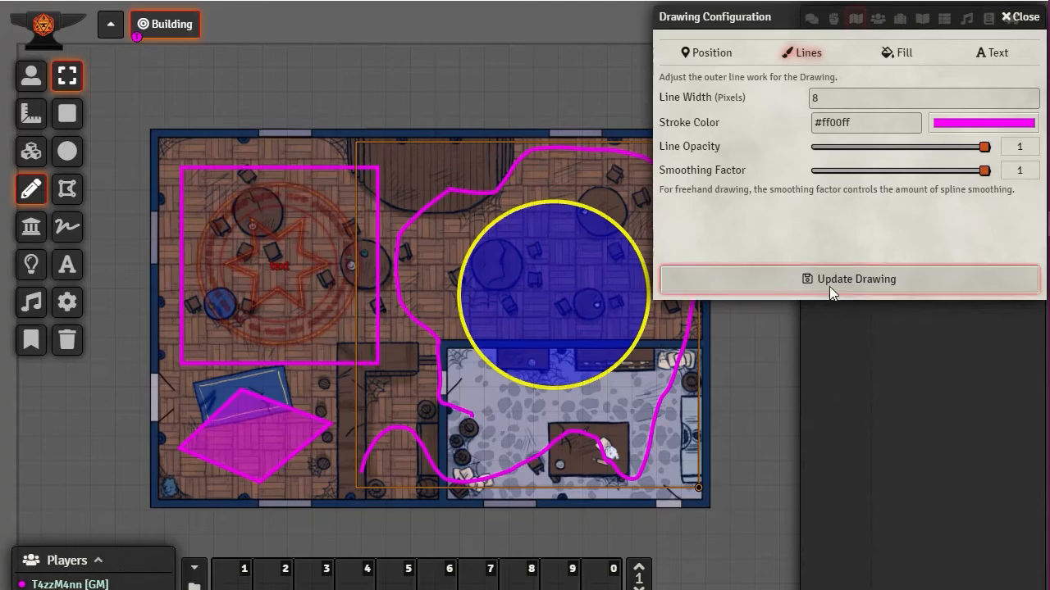
left_click(850, 282)
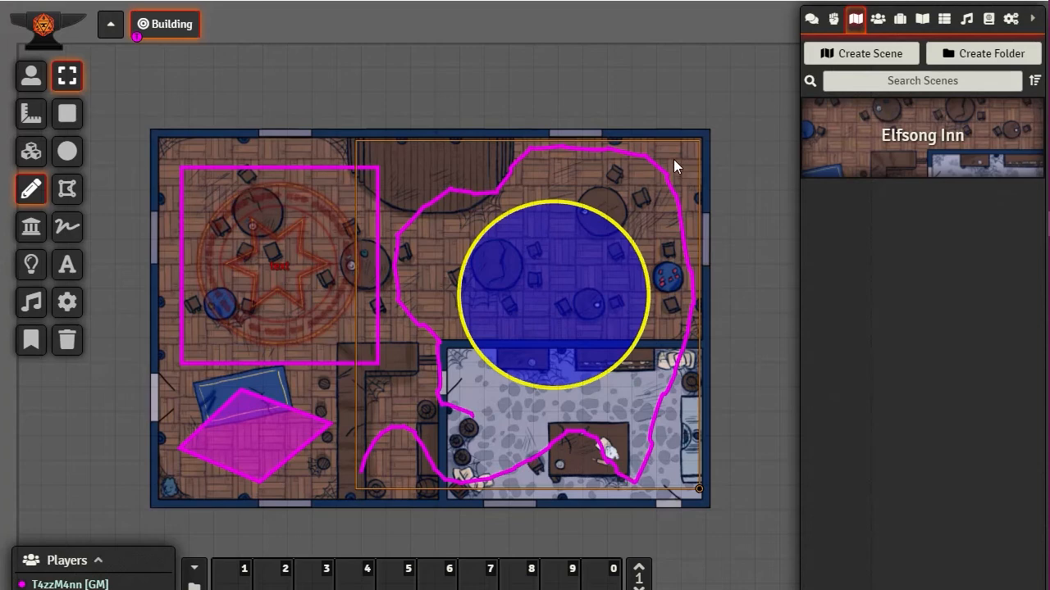
Set the freehand curve's smoothing factor to 0 and update the drawing
double_click(701, 491)
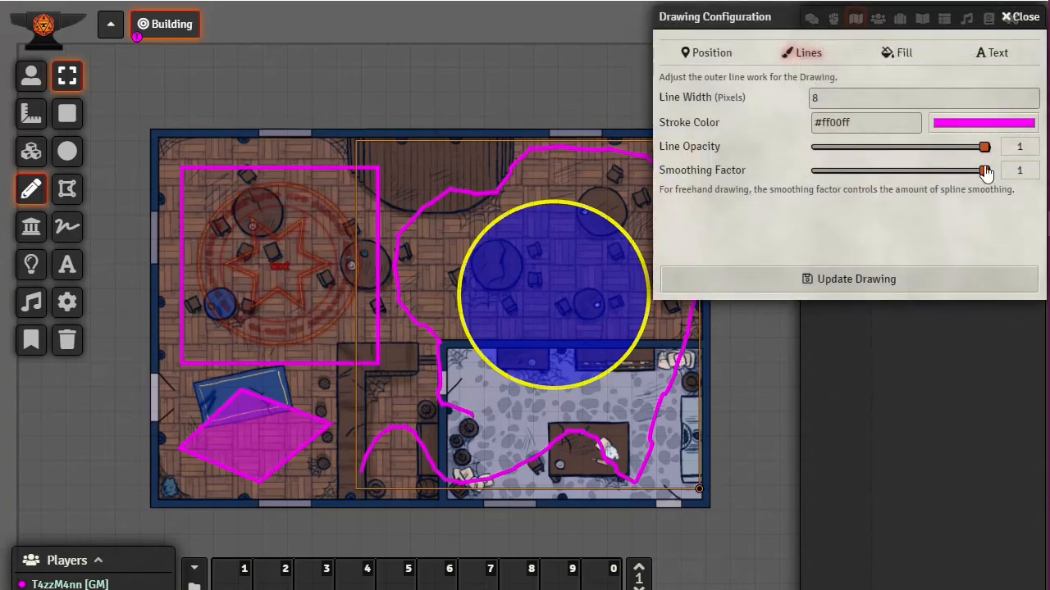
left_click_drag(982, 171, 817, 172)
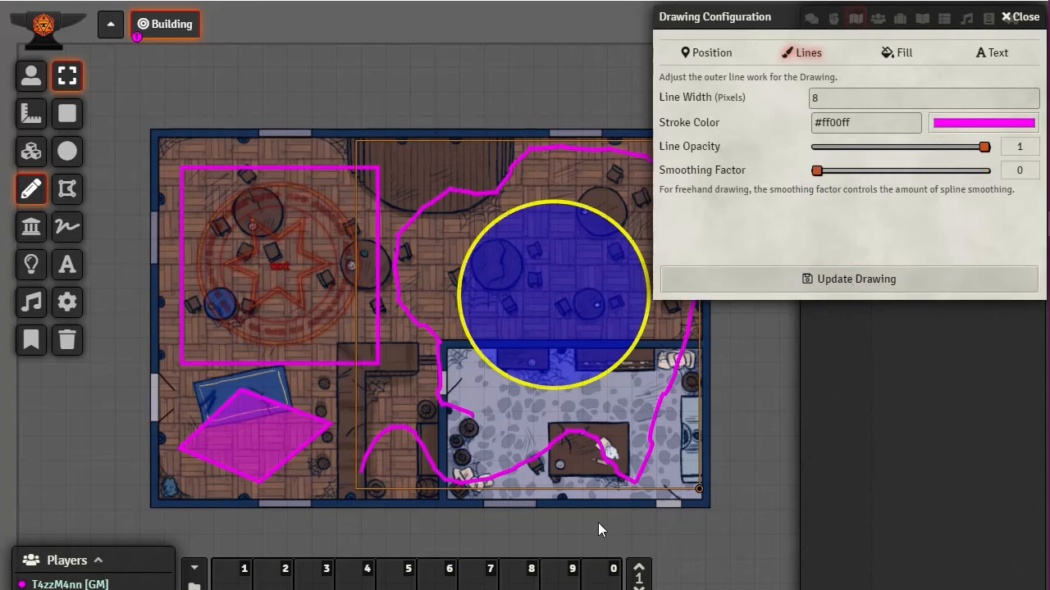
left_click(855, 289)
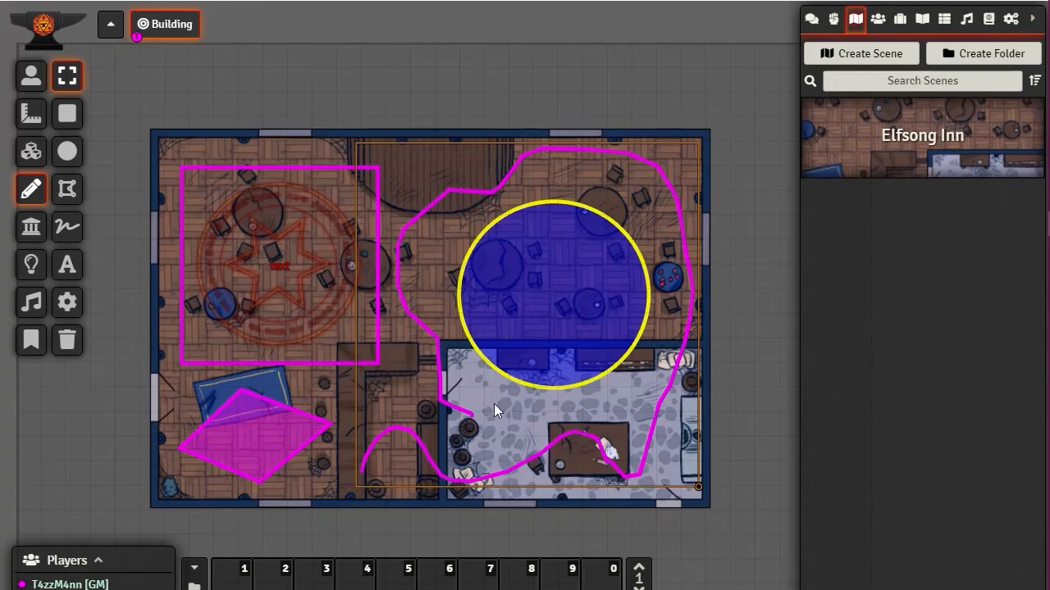
Shrink the freehand curve toward the stage and add a text box about 256 by 94 pixels over the kitchen table's near edge
left_click(69, 270)
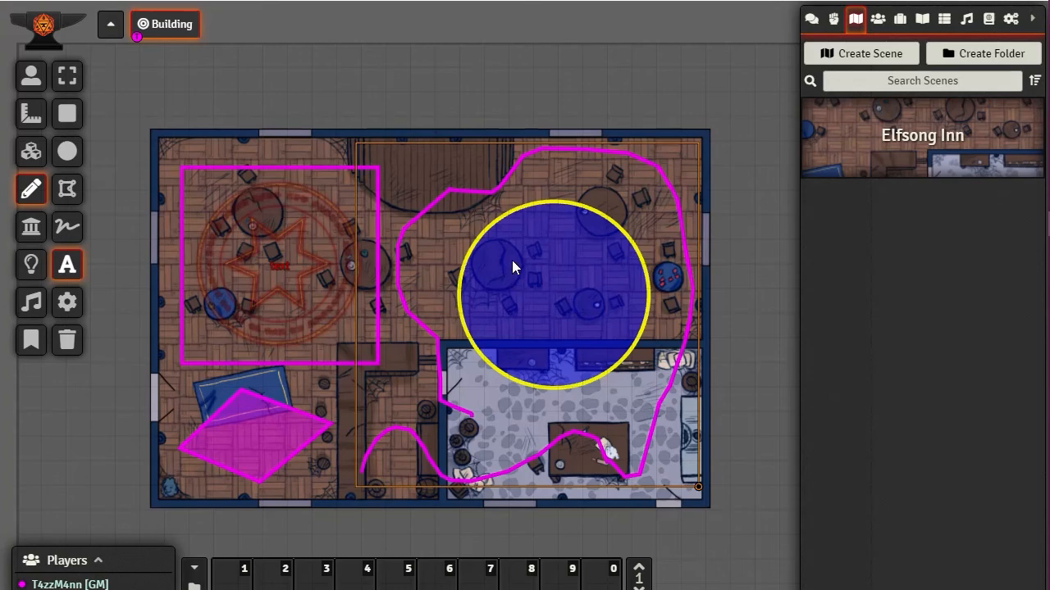
mouse_move(494, 250)
left_mouse_down()
mouse_move(539, 290)
mouse_move(485, 229)
mouse_move(525, 277)
left_mouse_up()
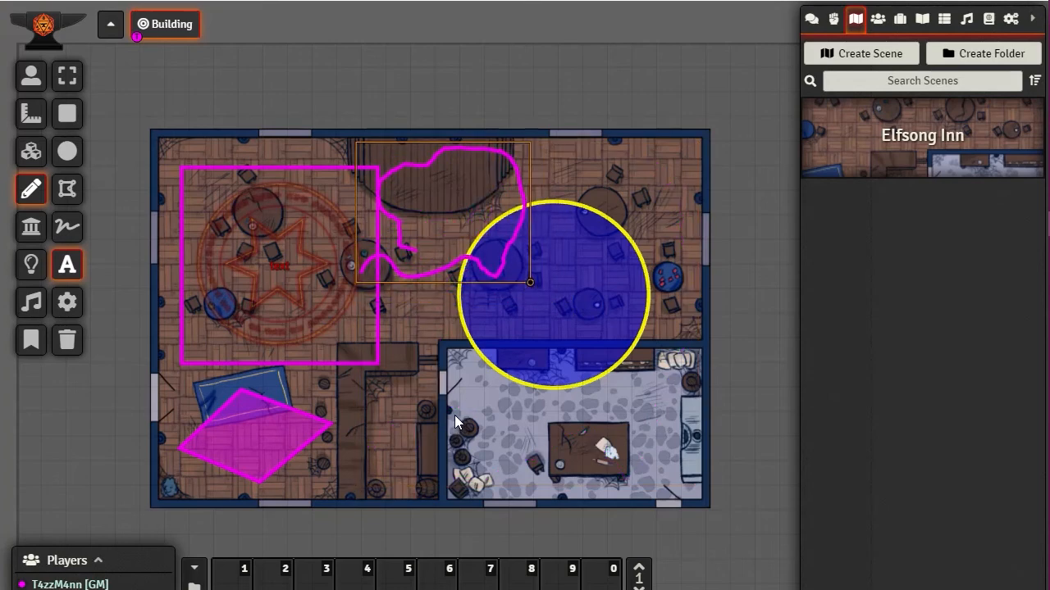
mouse_move(461, 408)
left_mouse_down()
mouse_move(542, 465)
mouse_move(666, 447)
mouse_move(643, 510)
mouse_move(616, 378)
mouse_move(642, 458)
mouse_move(587, 456)
left_mouse_up()
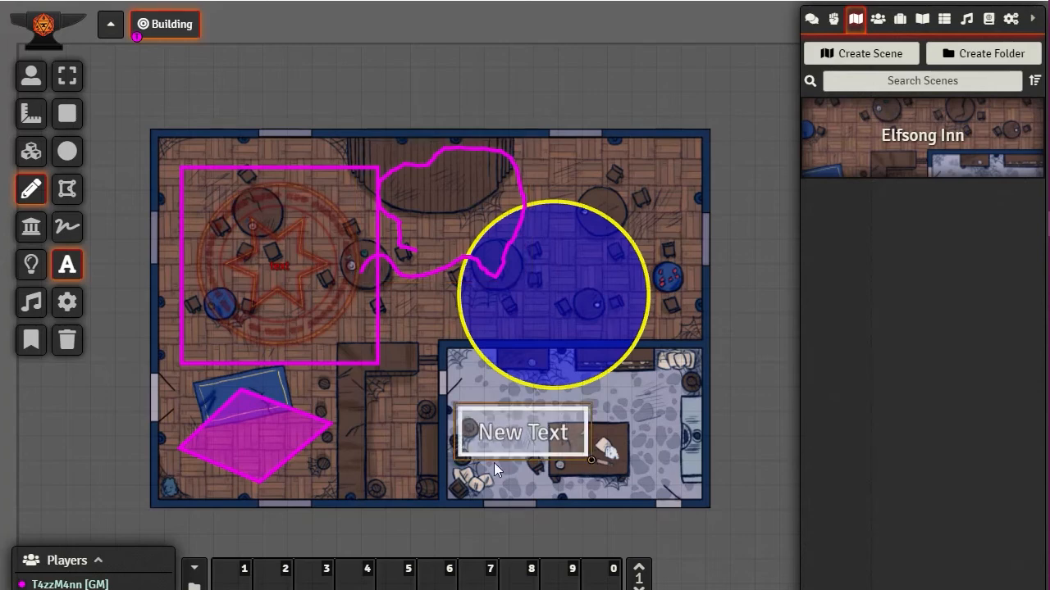
Open the kitchen text box's drawing configuration and change its text label to Elfsong
double_click(593, 466)
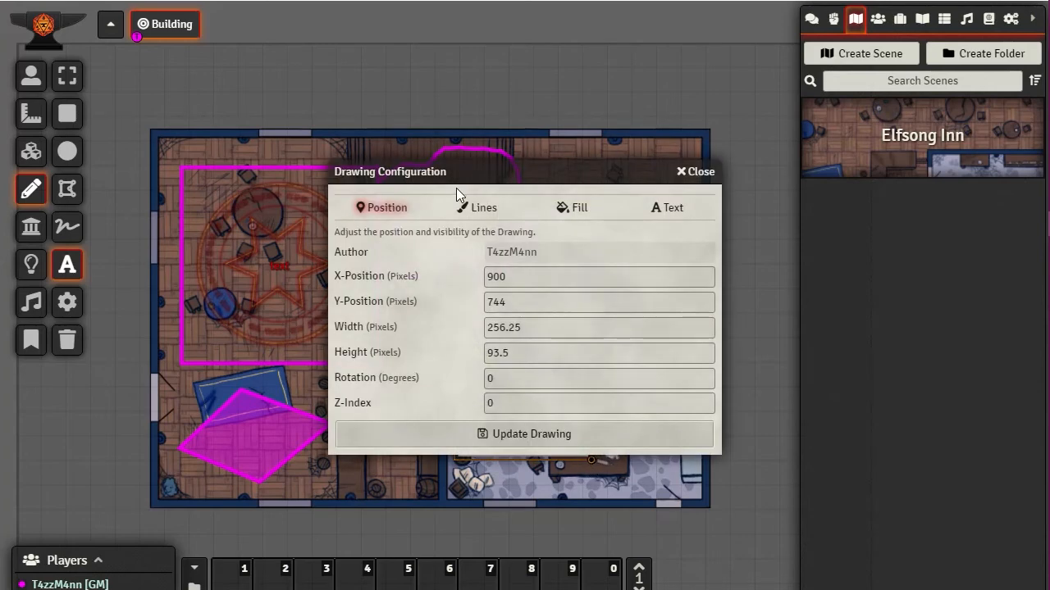
left_click_drag(485, 173, 567, 75)
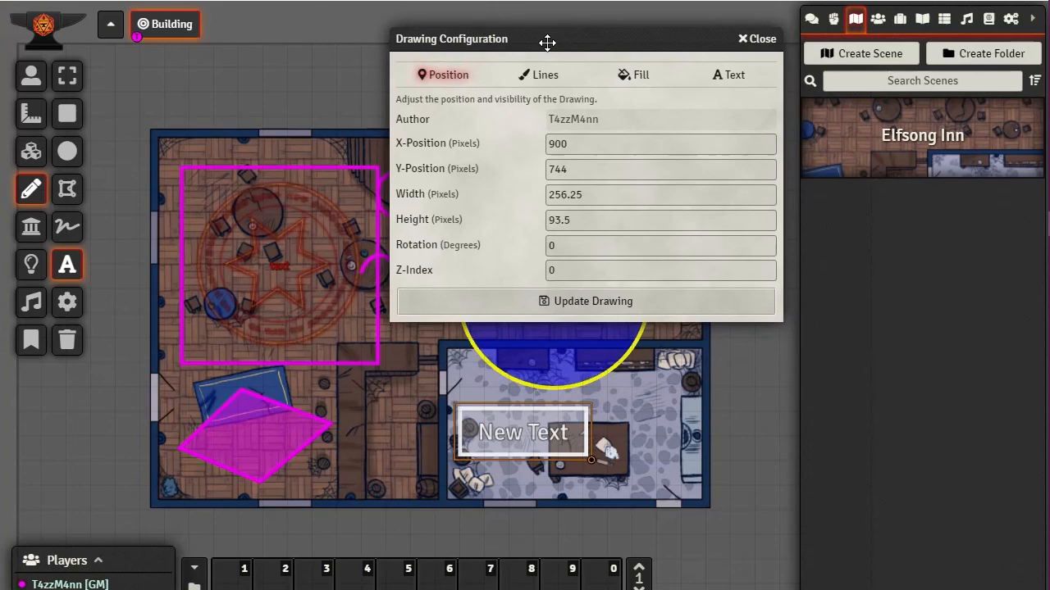
left_click(638, 80)
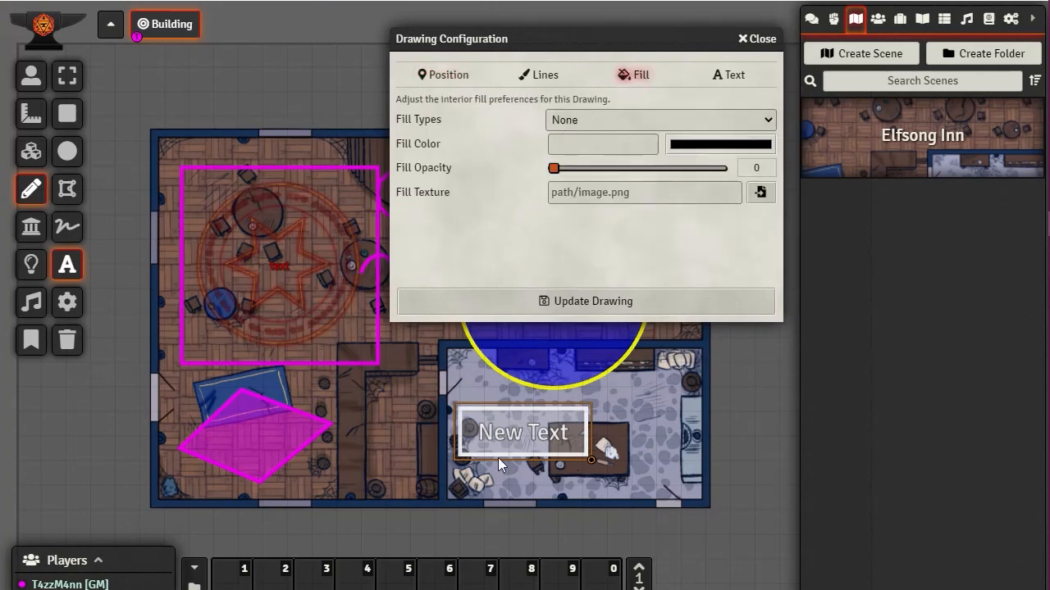
left_click(541, 75)
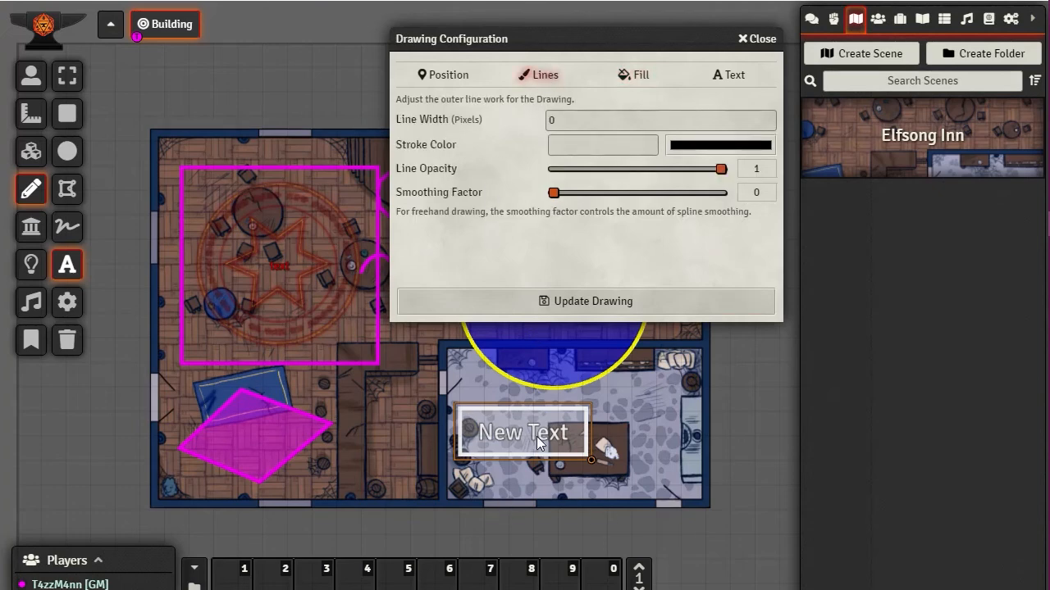
left_click(734, 79)
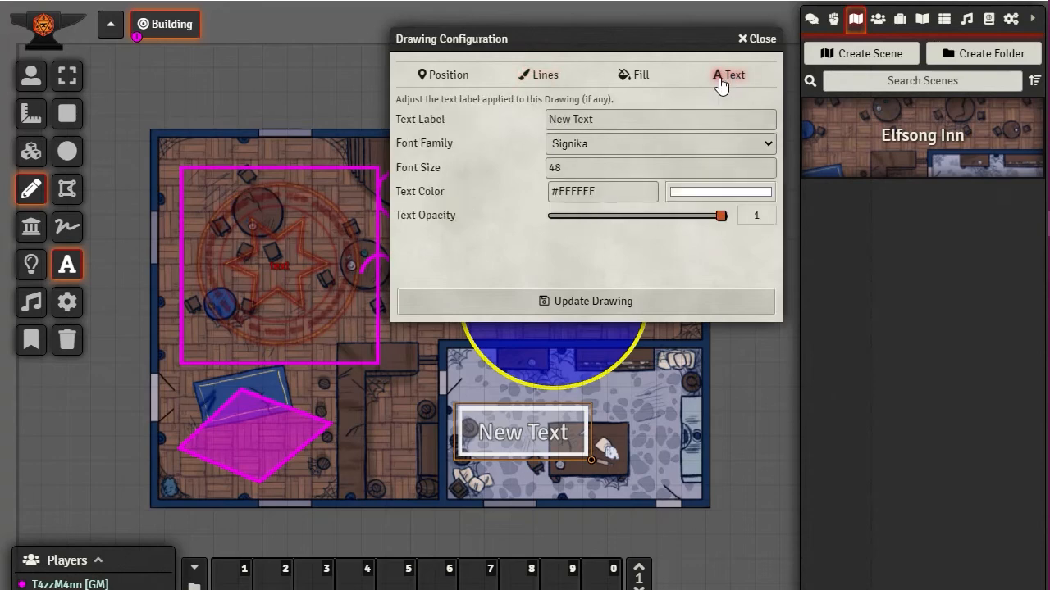
triple_click(618, 119)
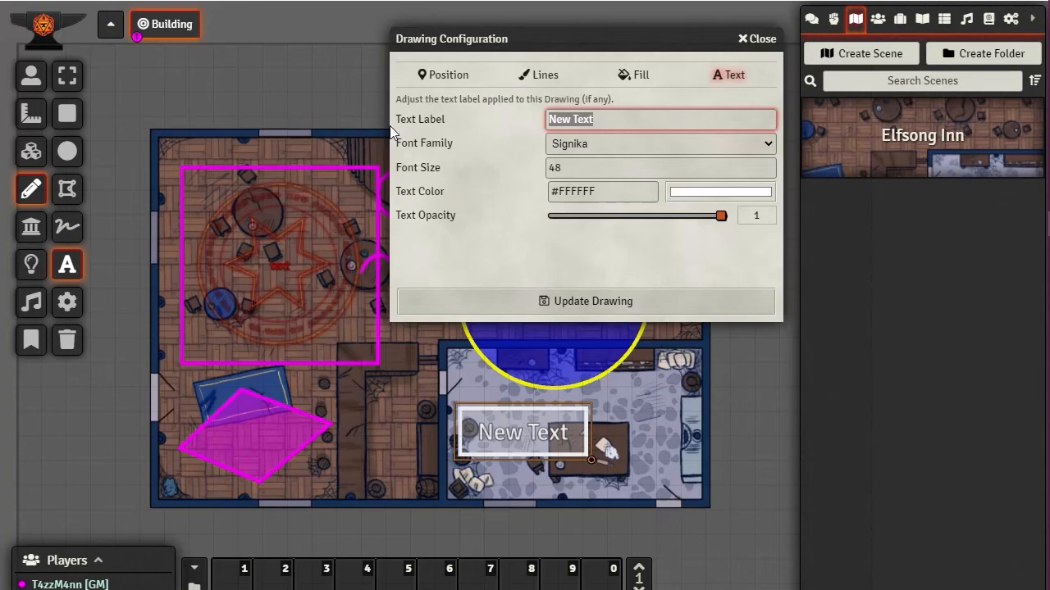
type("Elfsong")
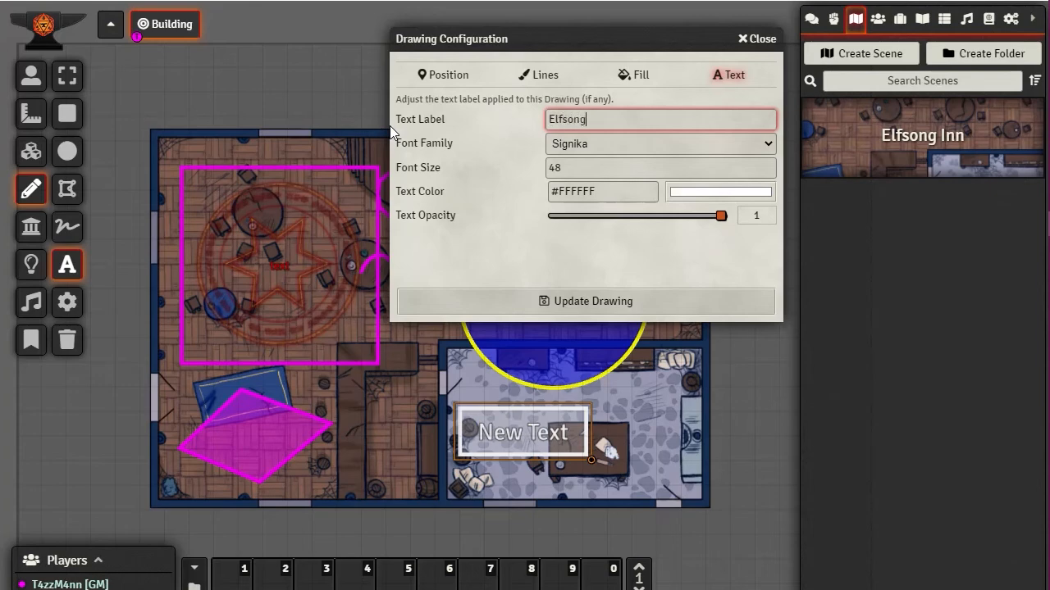
Set the Elfsong label's font family to Arial Black and its font size to 26
left_click(611, 145)
left_click(599, 179)
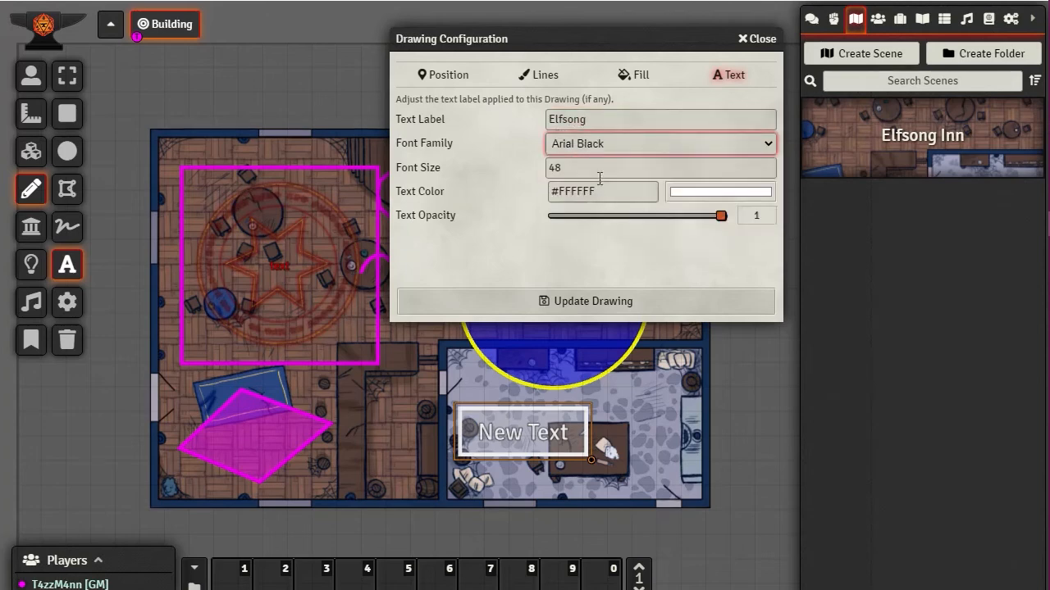
key("Tab")
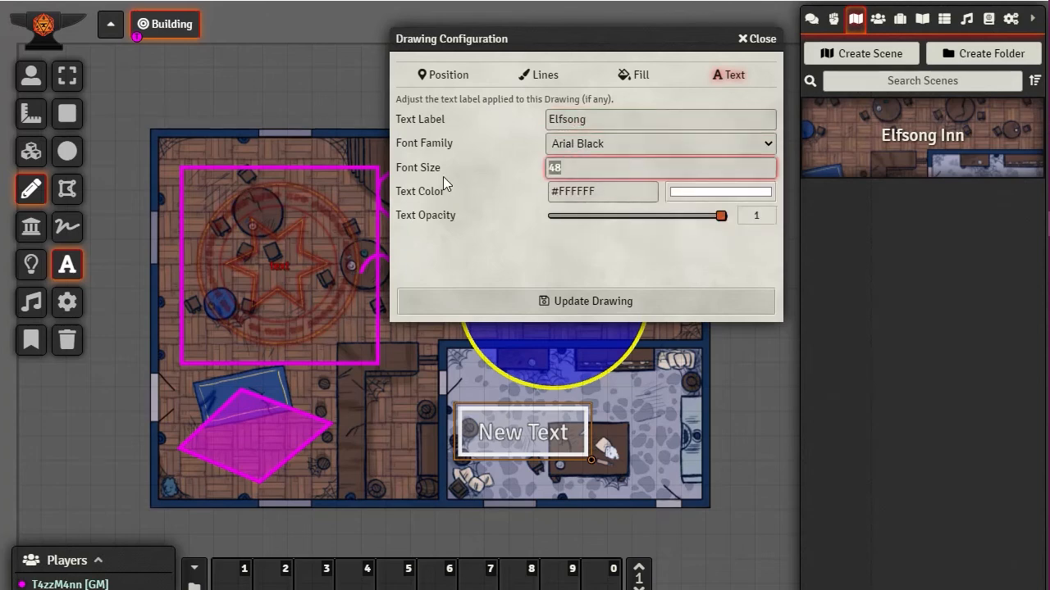
type("26")
Set the Elfsong label's text color to pure green (#00ff00) and update the drawing
left_click(704, 195)
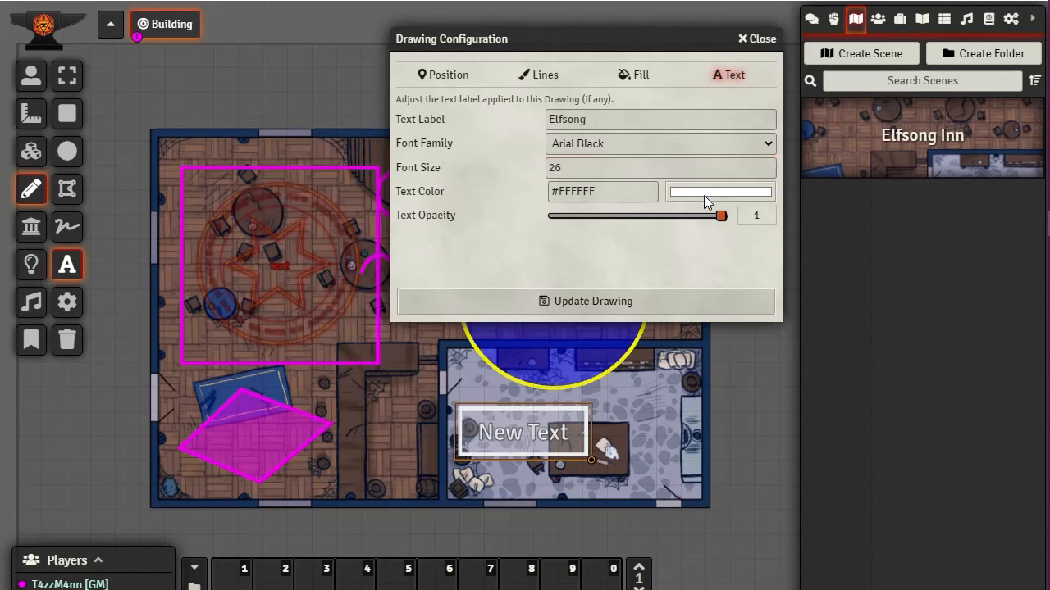
left_click(809, 336)
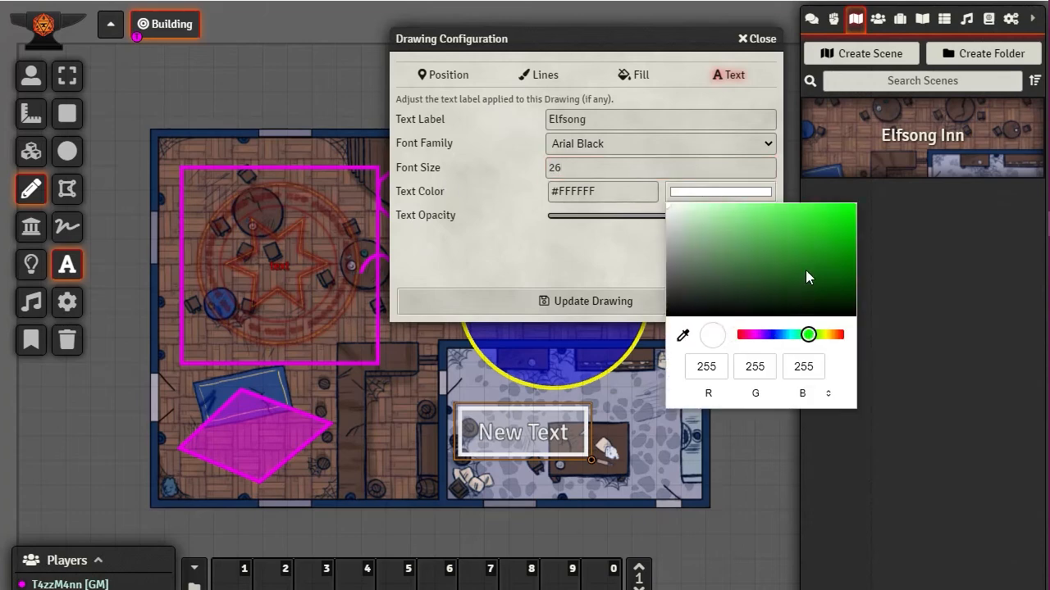
left_click_drag(806, 270, 869, 192)
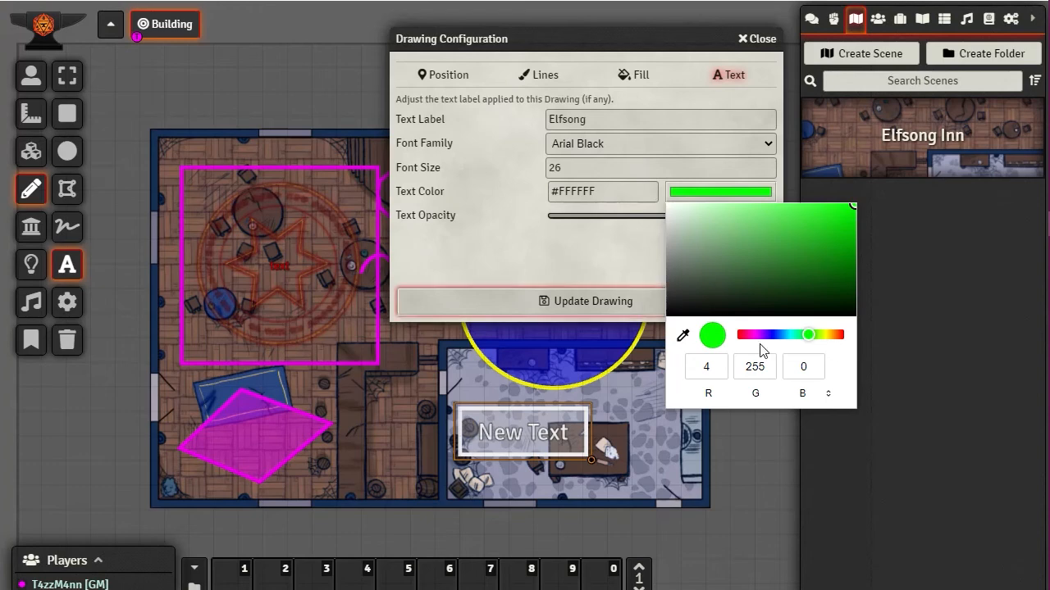
double_click(722, 370)
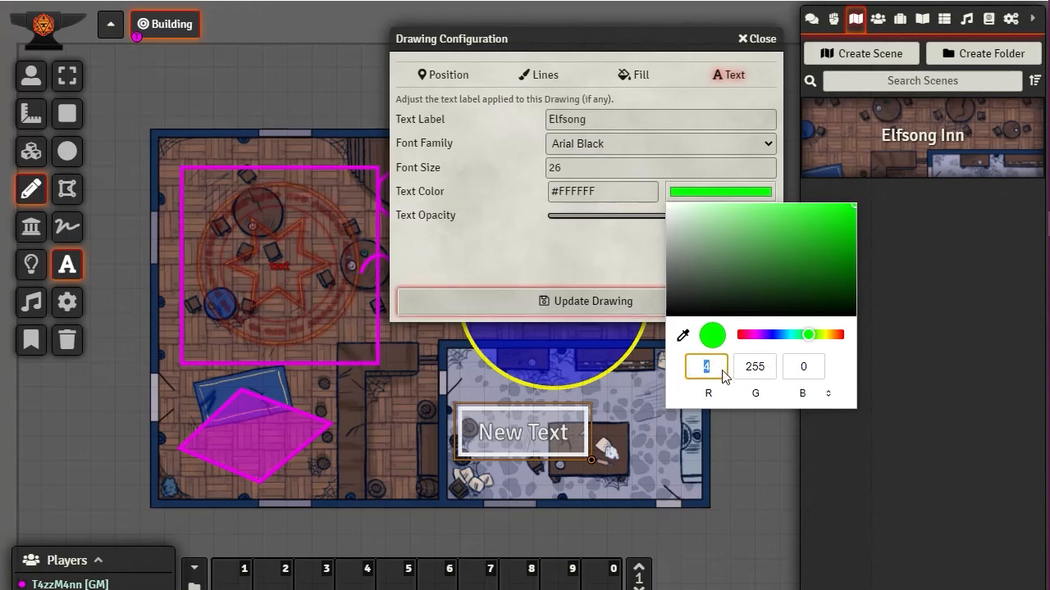
type("0")
left_click(562, 238)
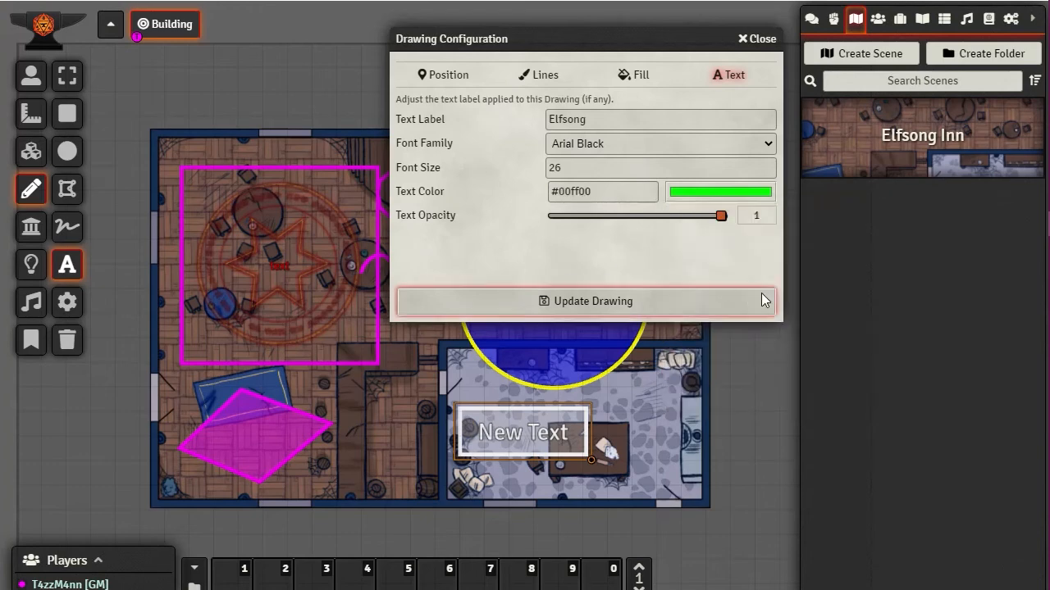
left_click(588, 167)
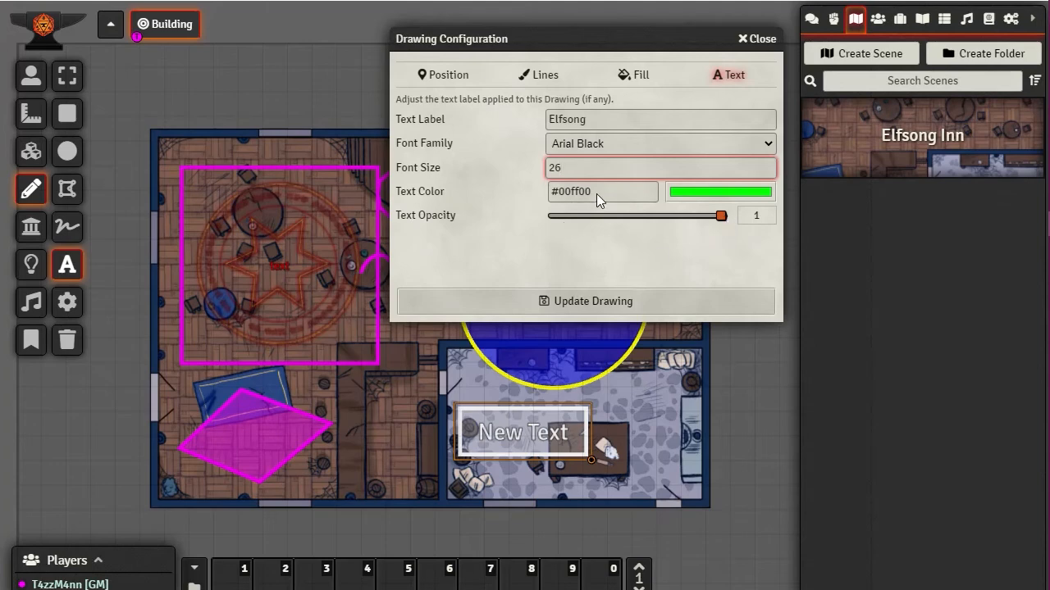
key("Return")
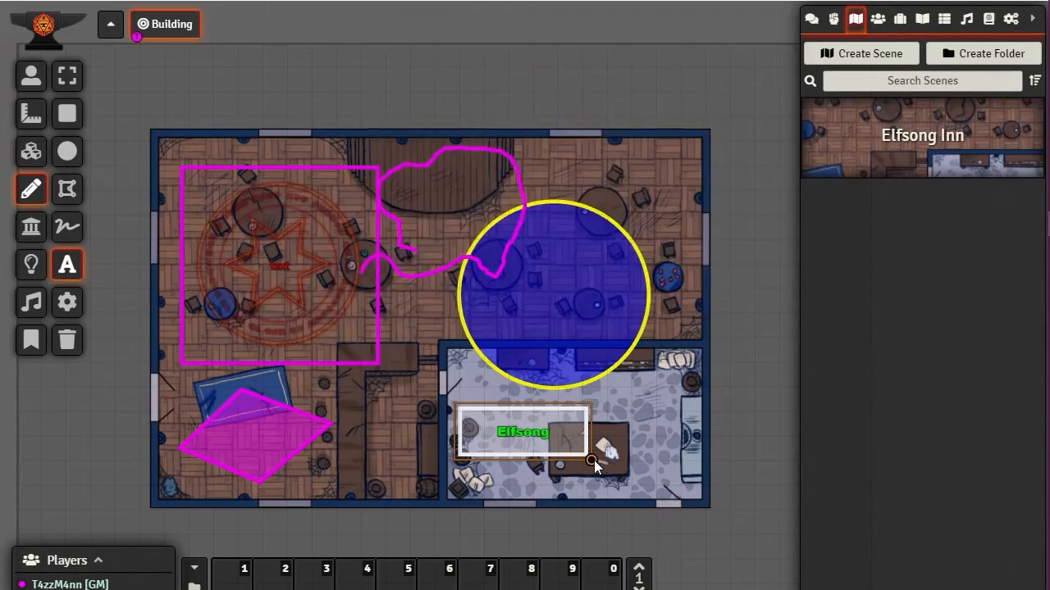
Shrink the Elfsong text box slightly and move it onto the kitchen table
mouse_move(592, 460)
left_mouse_down()
mouse_move(523, 440)
mouse_move(534, 458)
mouse_move(530, 445)
mouse_move(563, 453)
left_mouse_up()
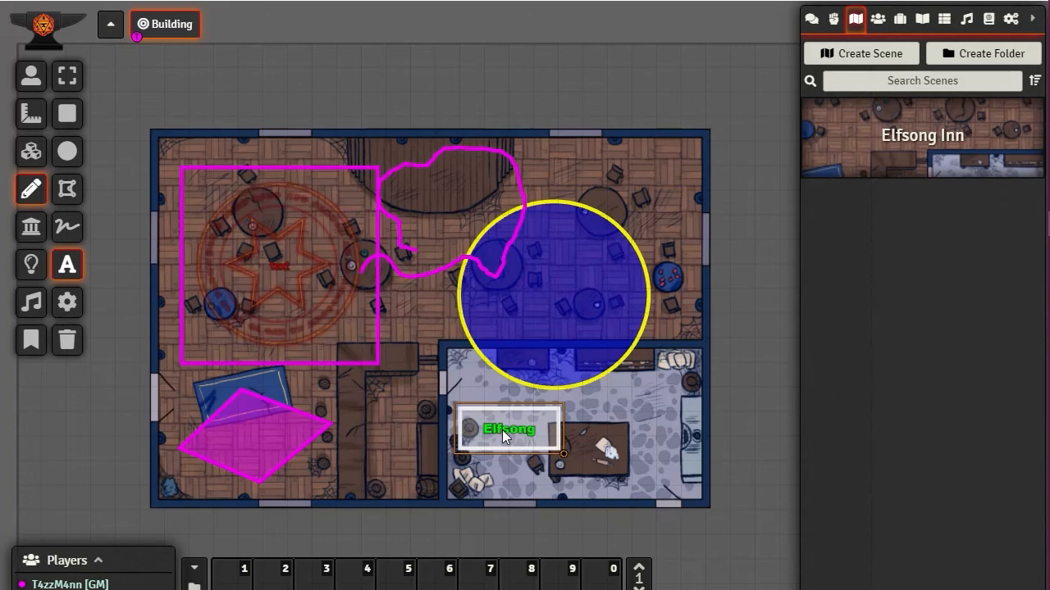
left_click_drag(506, 430, 419, 452)
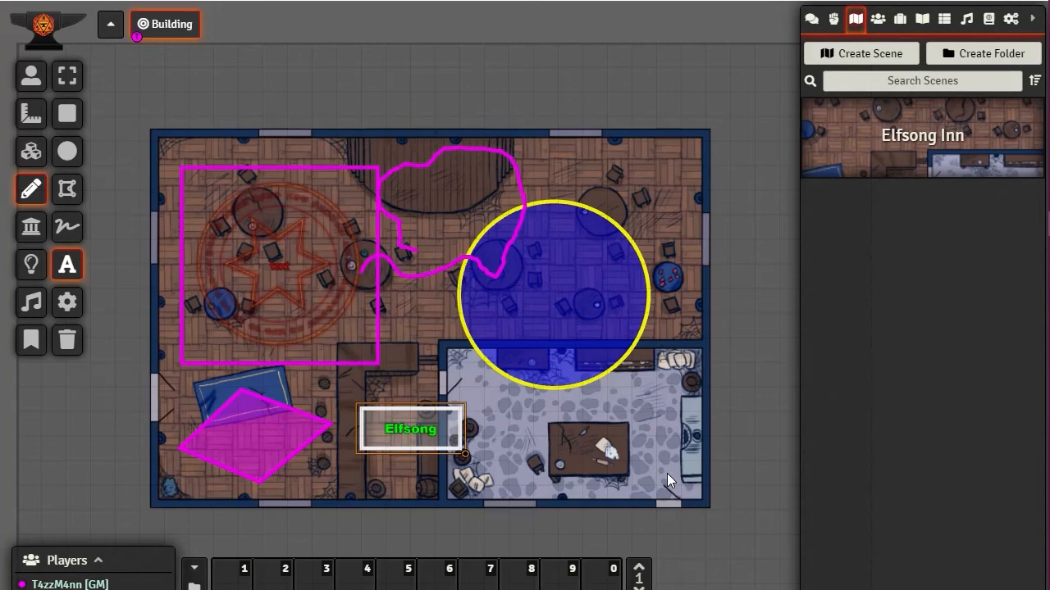
left_click_drag(397, 428, 576, 445)
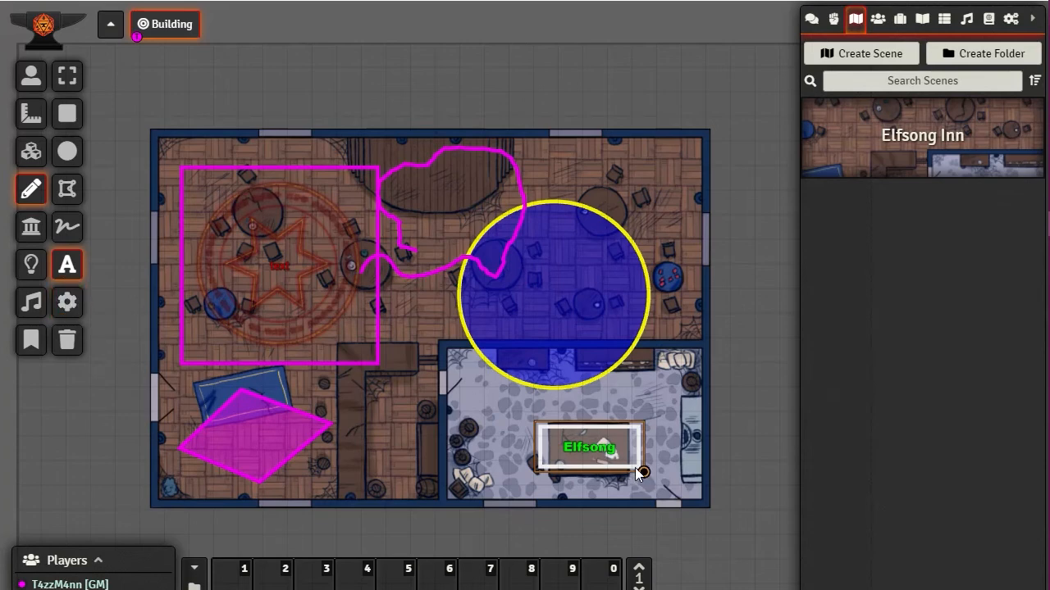
Set the font size to 24 in the default drawing configuration and save the defaults
left_click(65, 307)
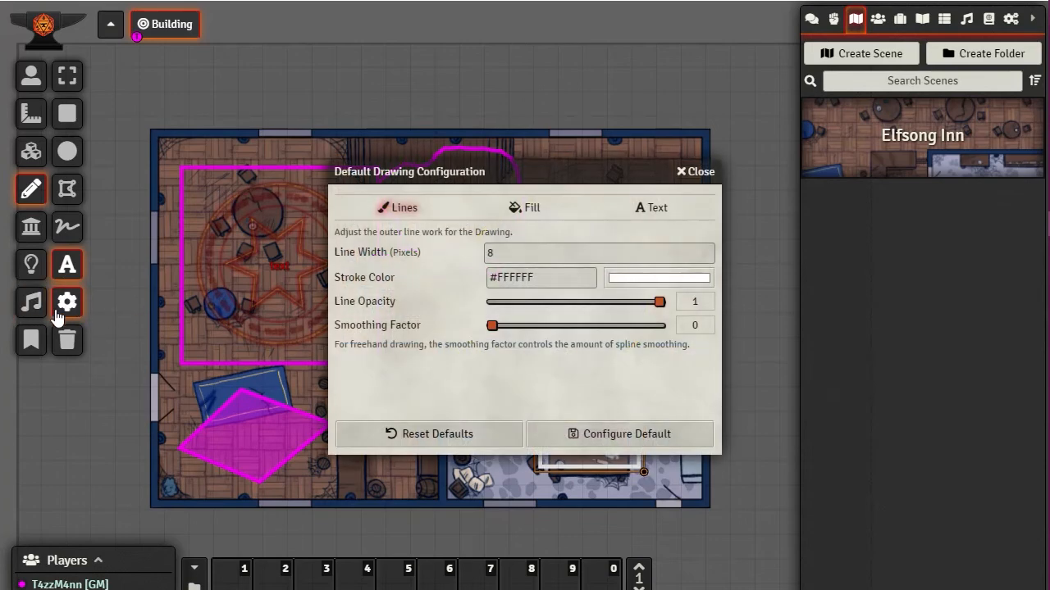
mouse_move(462, 172)
left_mouse_down()
mouse_move(654, 35)
mouse_move(641, 16)
left_mouse_up()
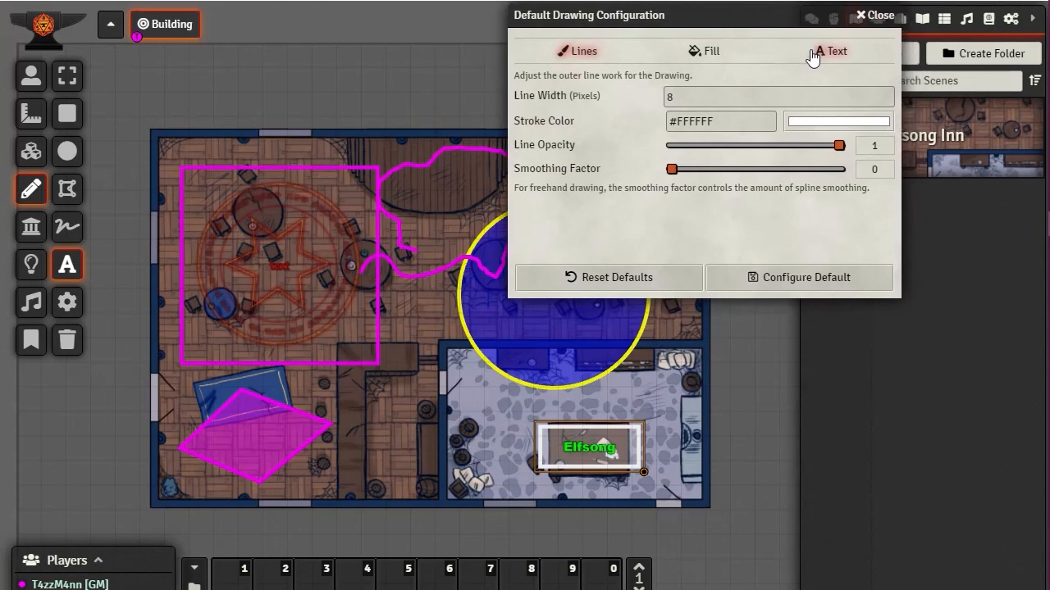
left_click(831, 51)
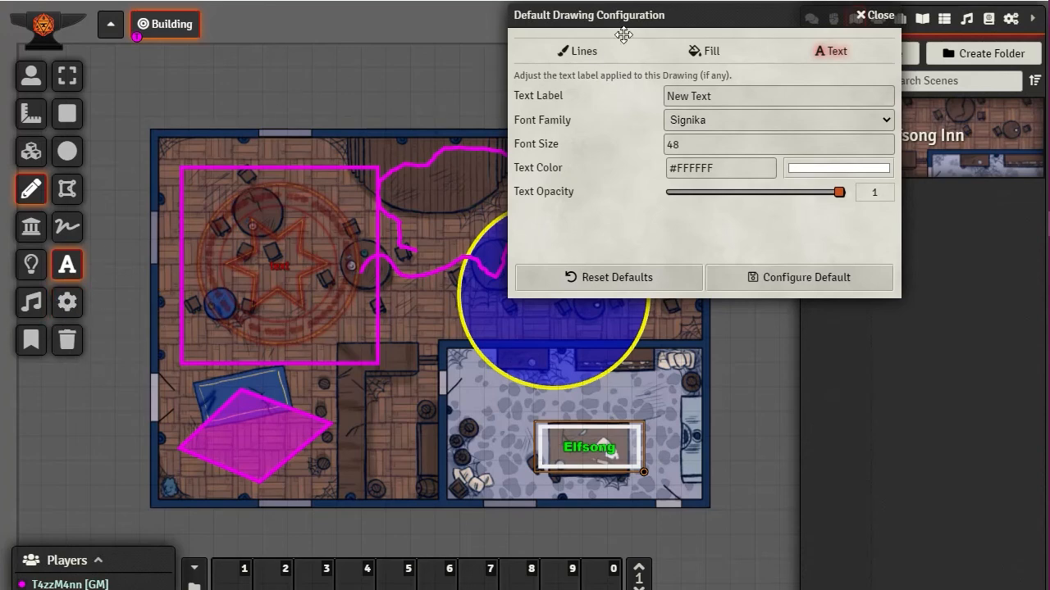
left_click(578, 52)
key("Escape")
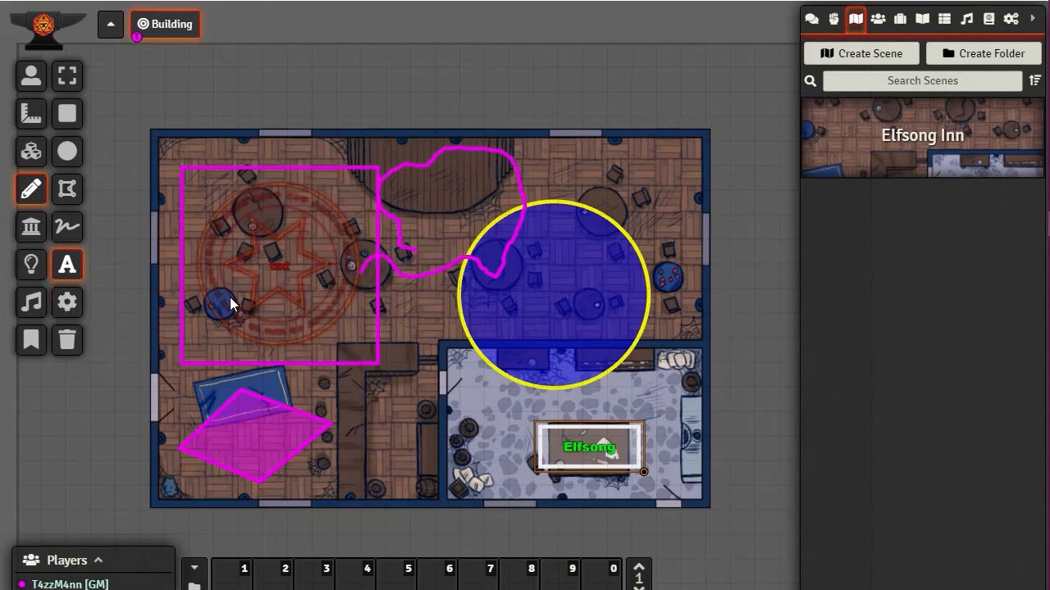
left_click(67, 302)
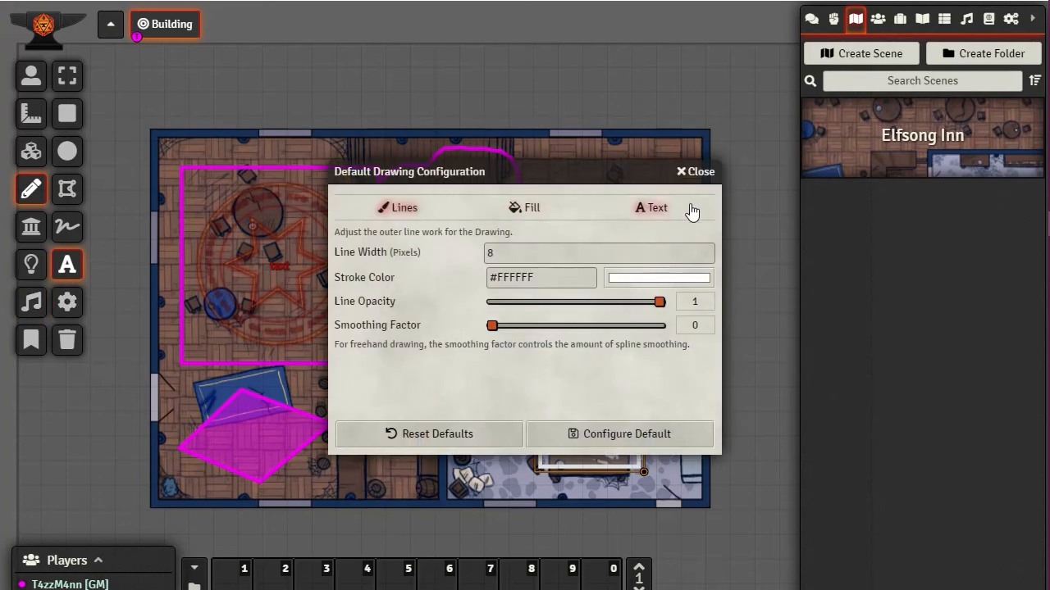
left_click(655, 212)
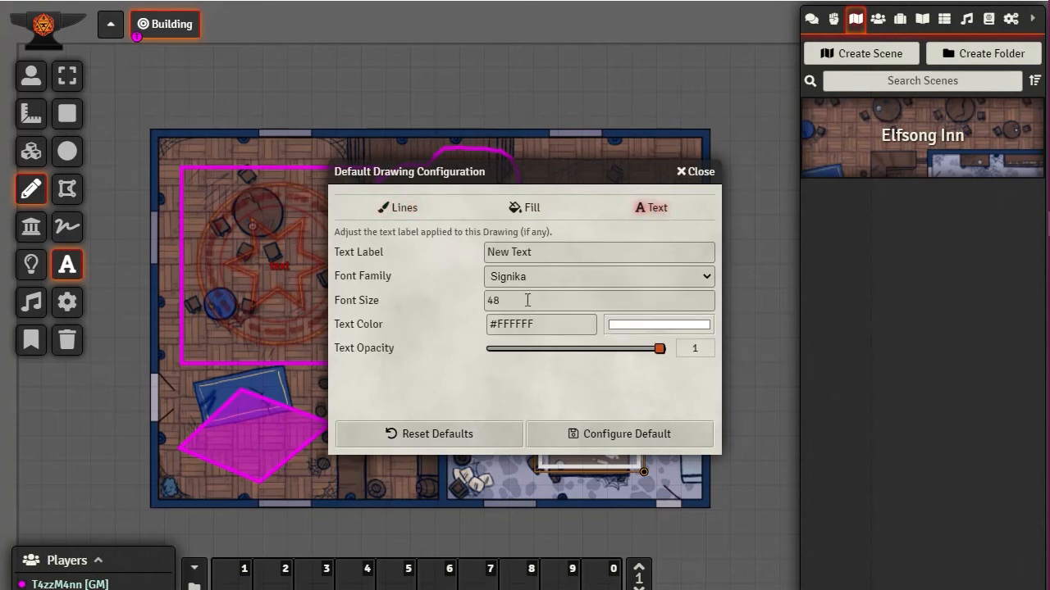
left_click_drag(507, 296, 395, 301)
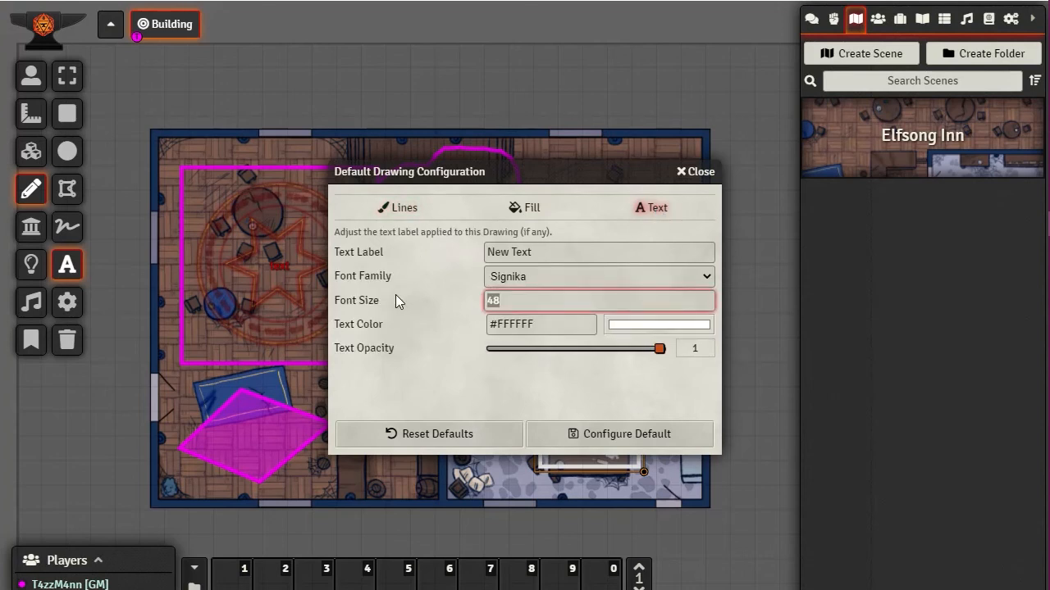
type("24")
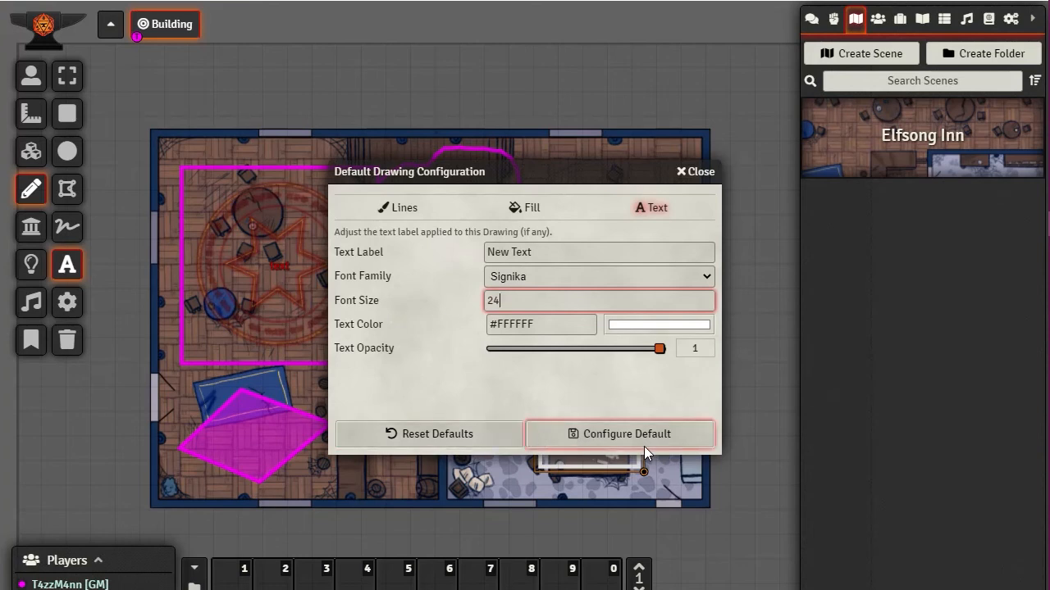
left_click(622, 435)
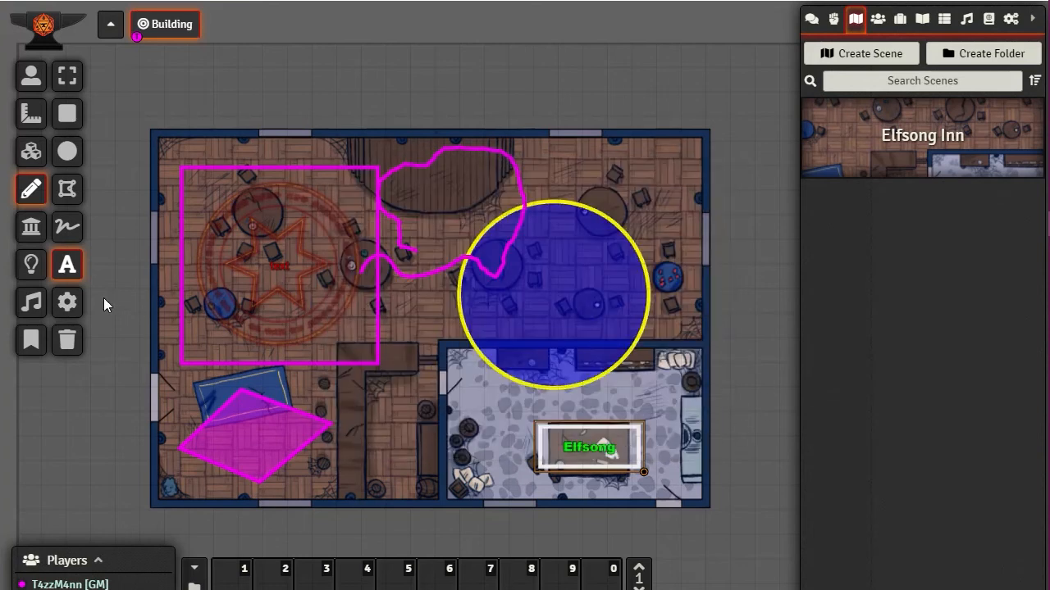
Draw a test text box from the bar across the kitchen wall, and delete it
left_click_drag(366, 406, 476, 456)
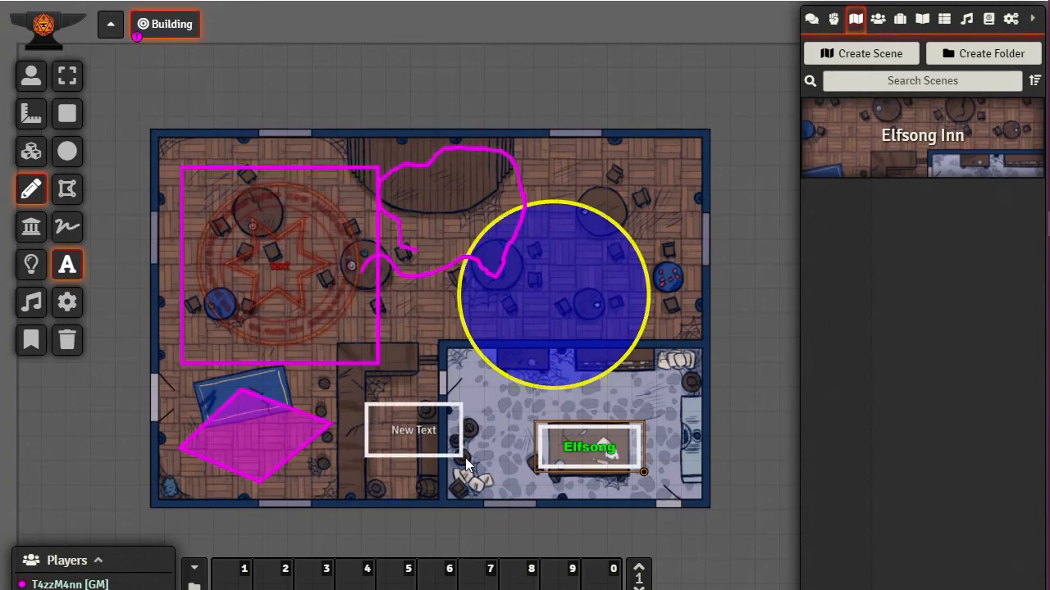
left_click(427, 425)
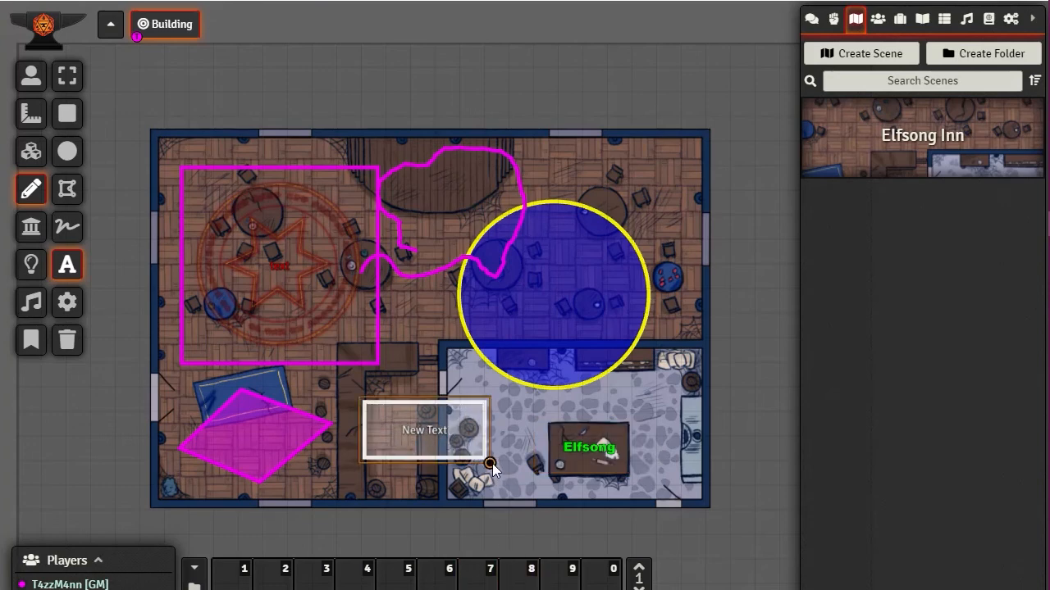
key("Delete")
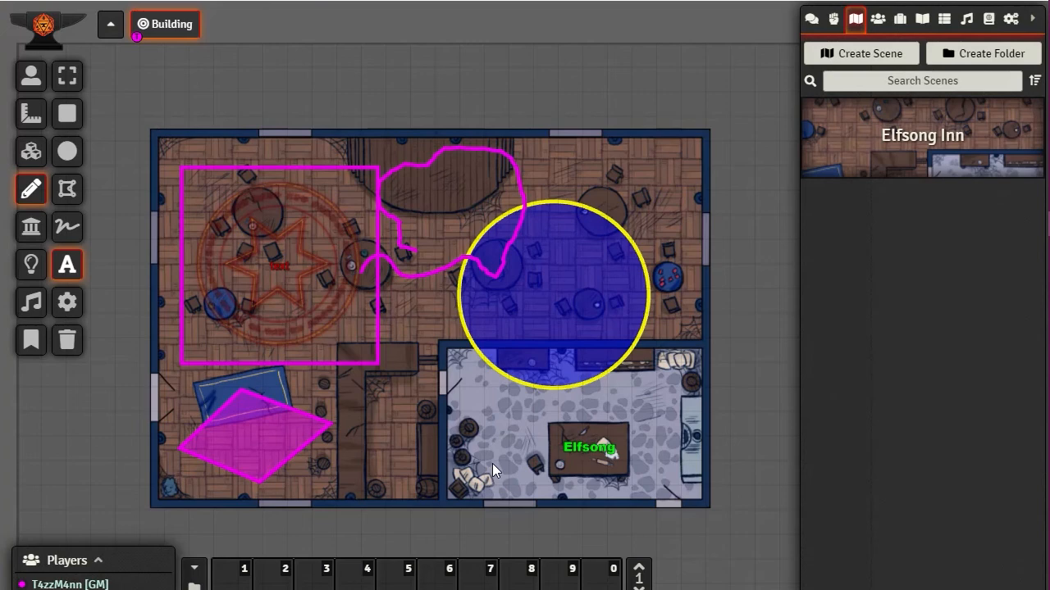
Clear all drawings from the Elfsong Inn scene and confirm the deletion
left_click(68, 341)
left_click(445, 329)
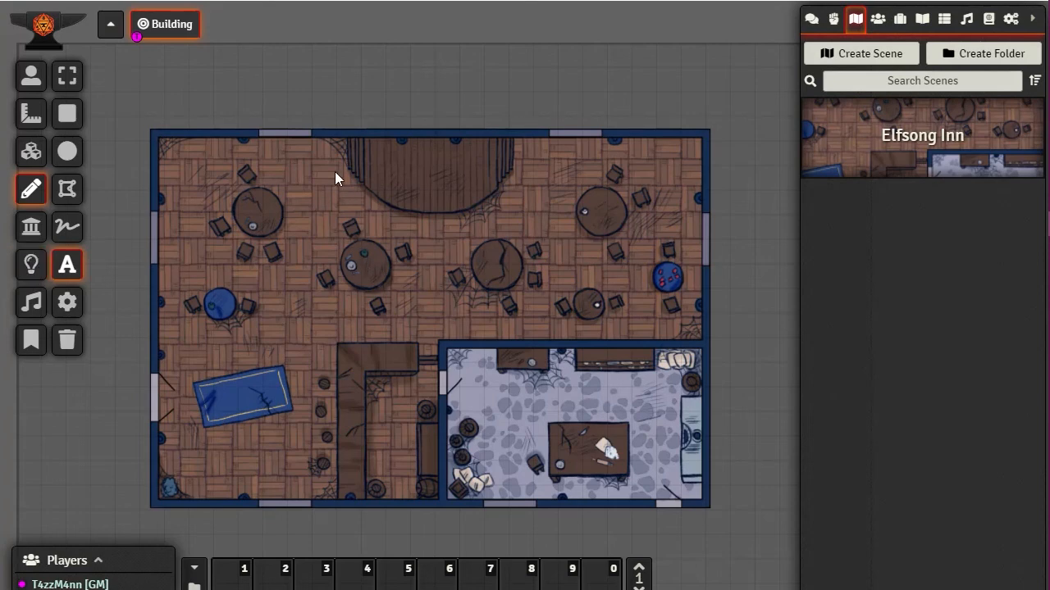
Switch to the journal note controls and show the directory of journal entries
left_click(30, 349)
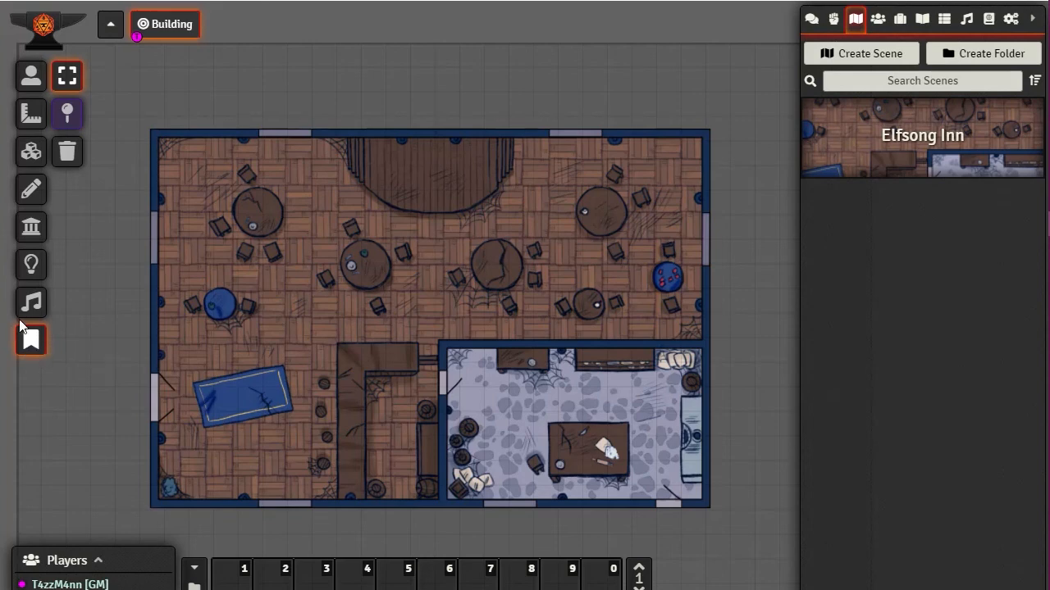
left_click(922, 21)
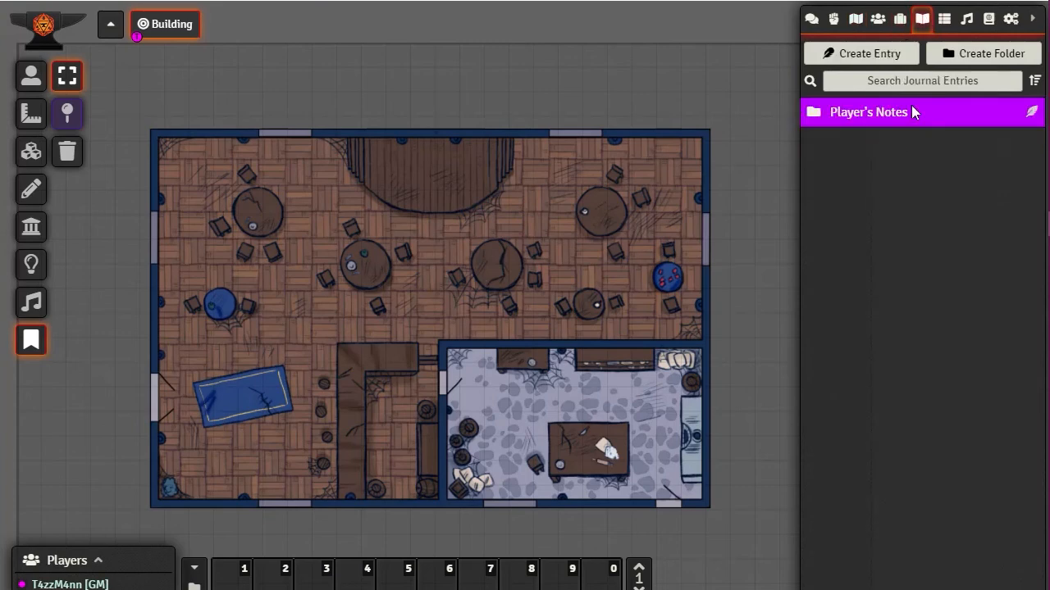